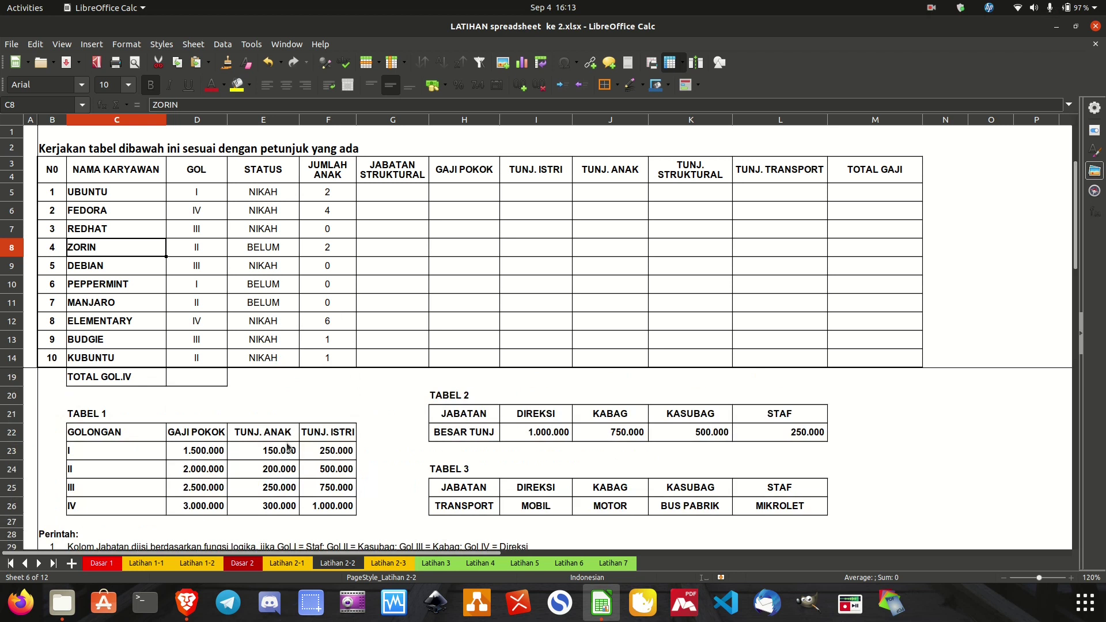
Step: Examine the salary table, lookup tables and first instruction for the rule that assigns each Gol value a position
scroll(287, 446, up, 2)
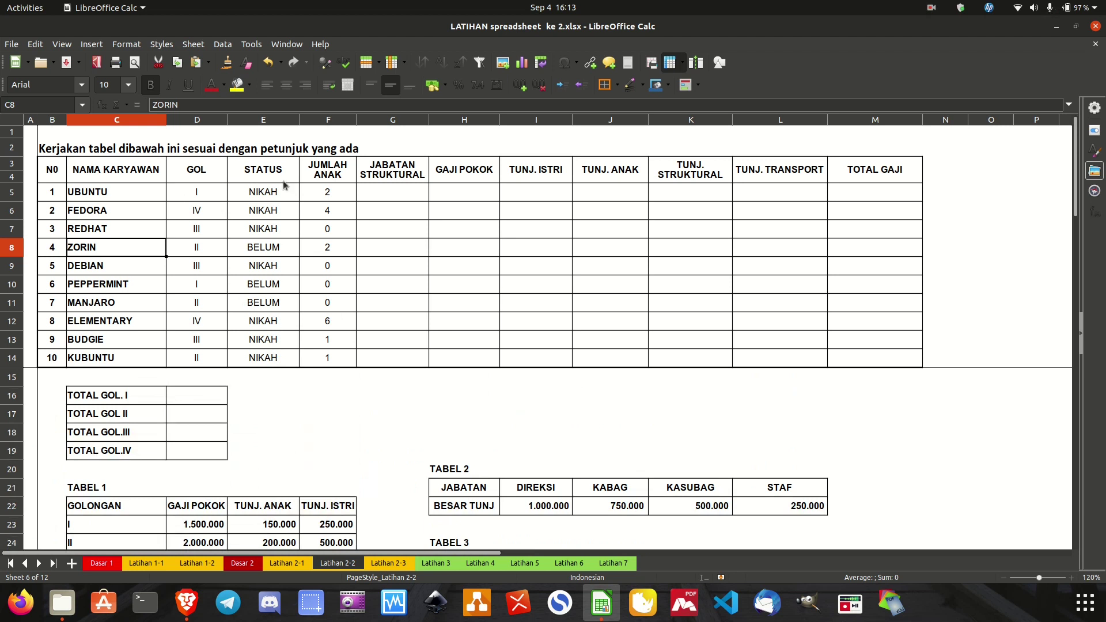
click(389, 196)
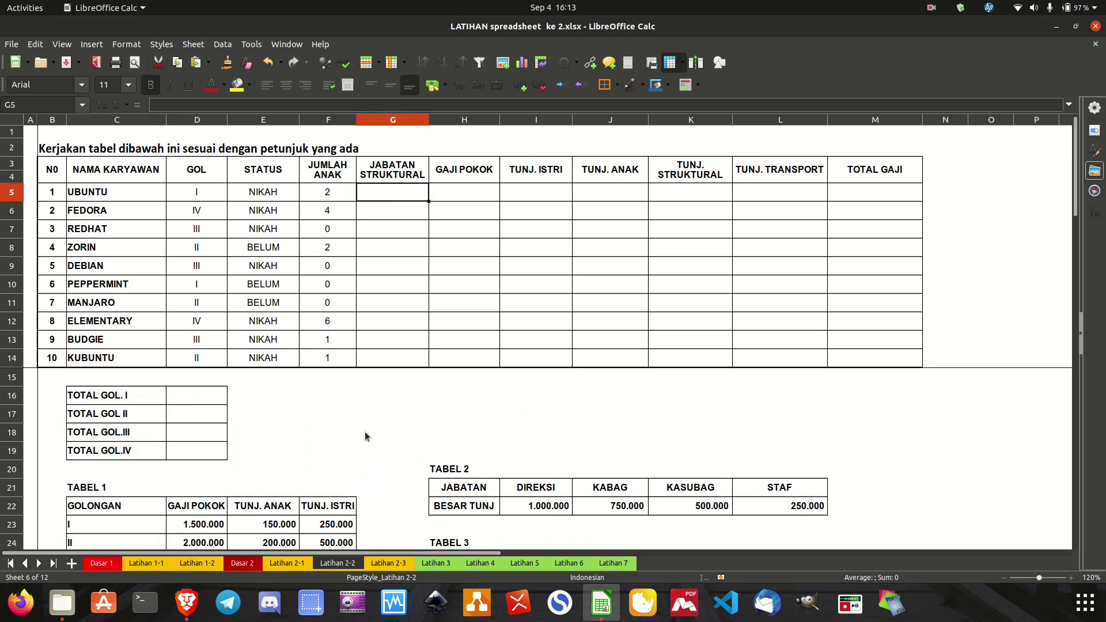
scroll(364, 436, down, 2)
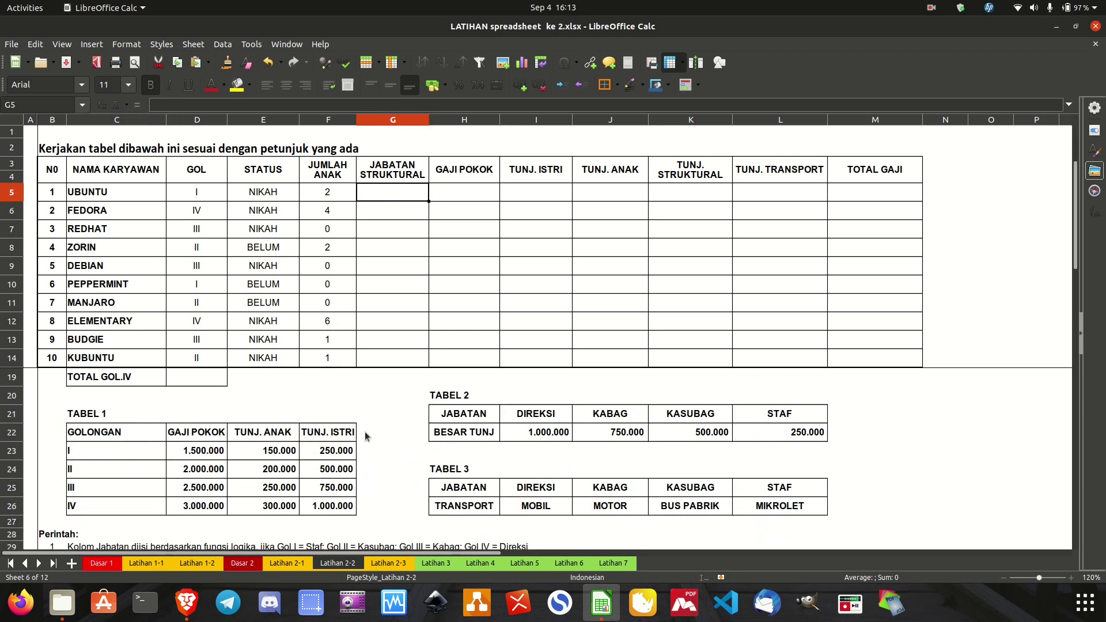
scroll(364, 436, down, 3)
scroll(365, 435, up, 2)
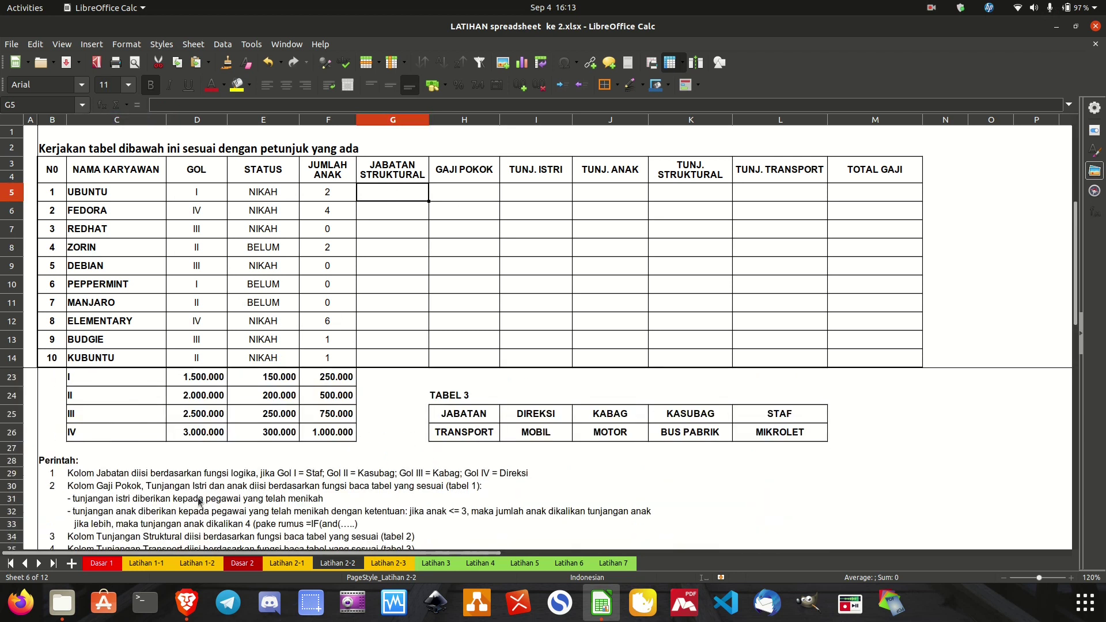
click(84, 477)
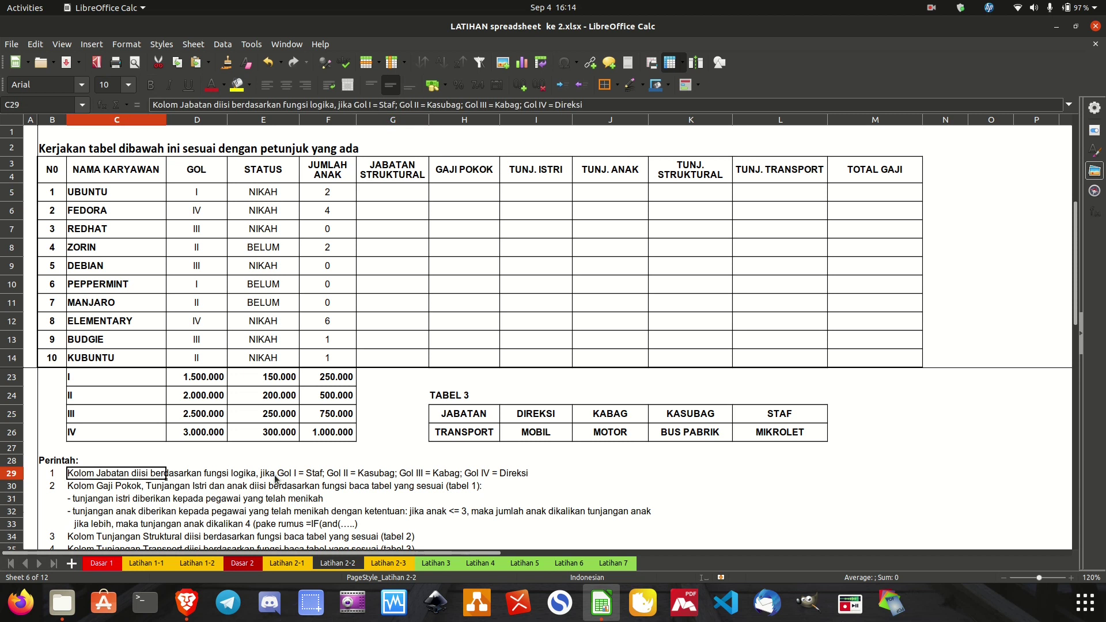
double_click(148, 473)
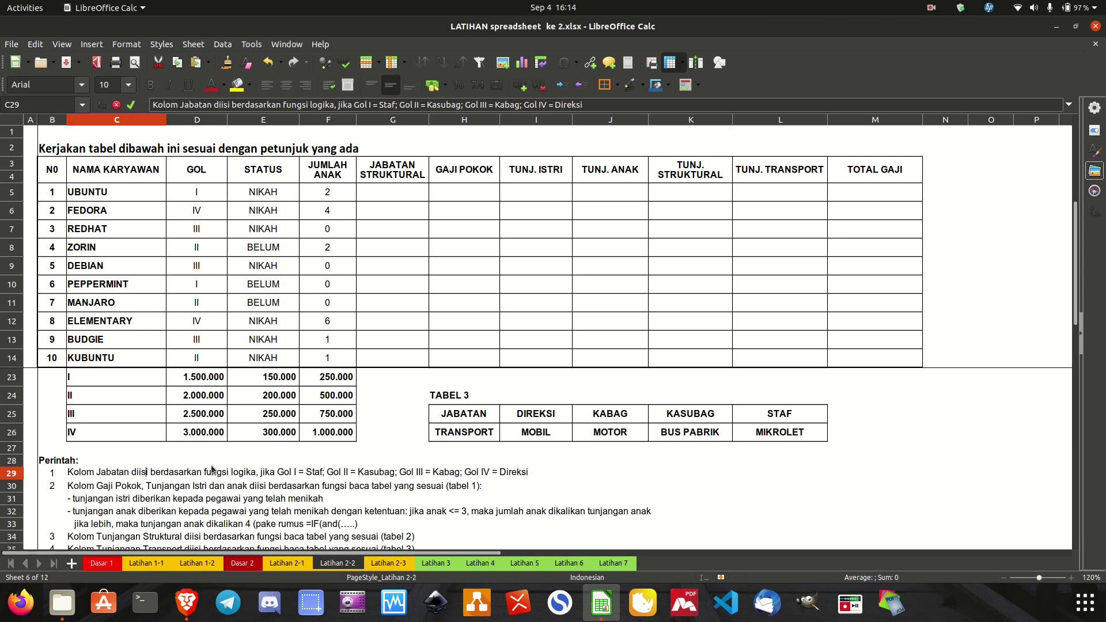
drag(278, 474, 327, 488)
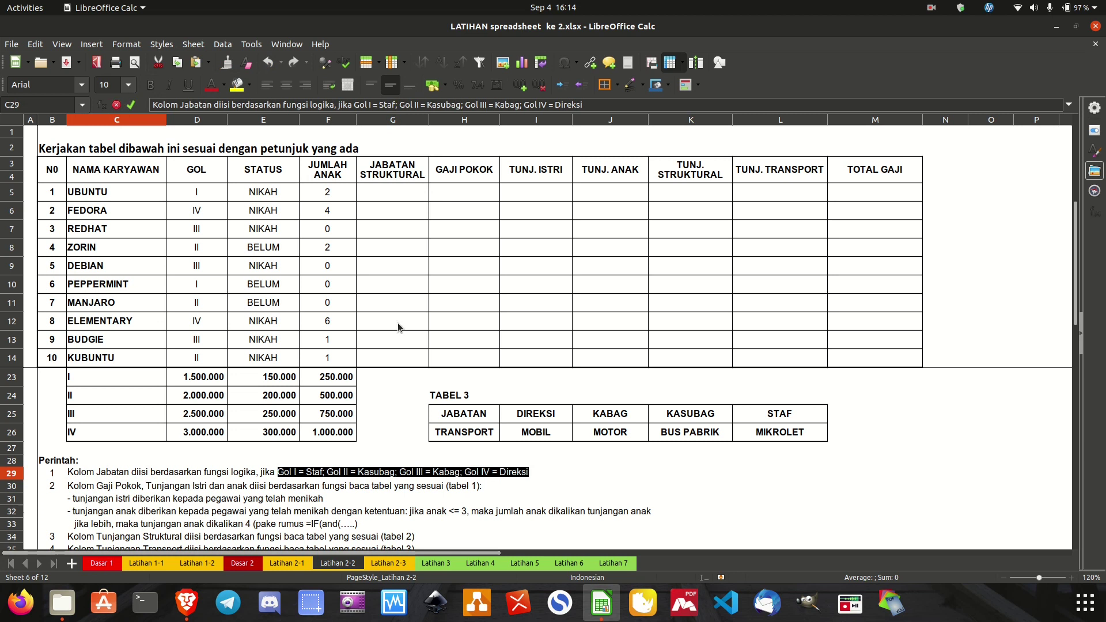
key(Escape)
Step: Start an IF formula in G5 under Jabatan Struktural that returns "Staff" when D5 equals "I"
click(398, 194)
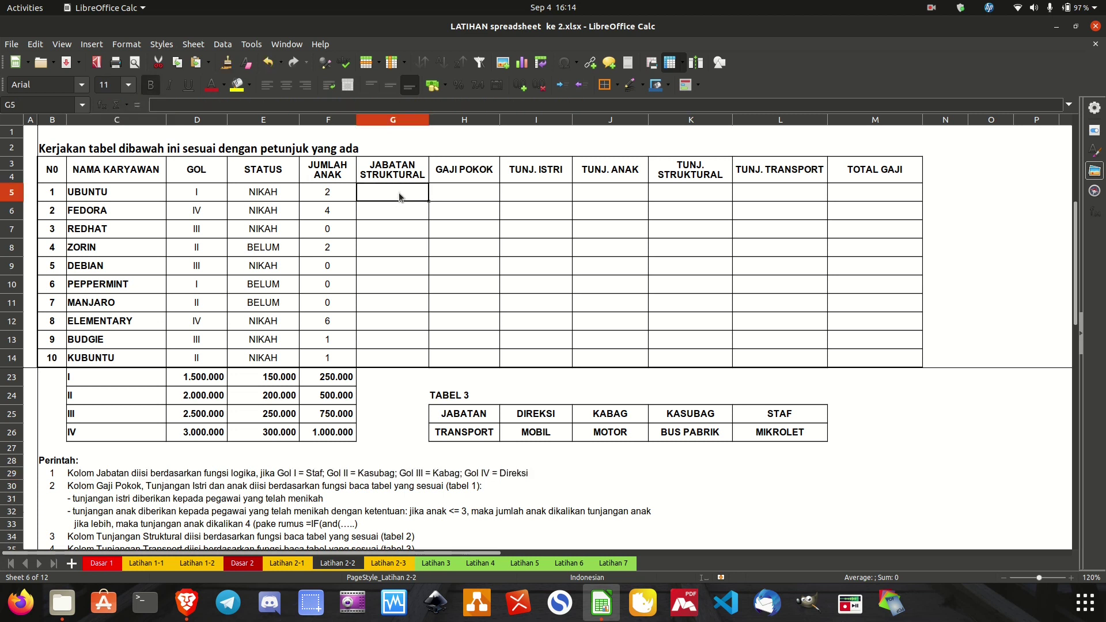
text(=)
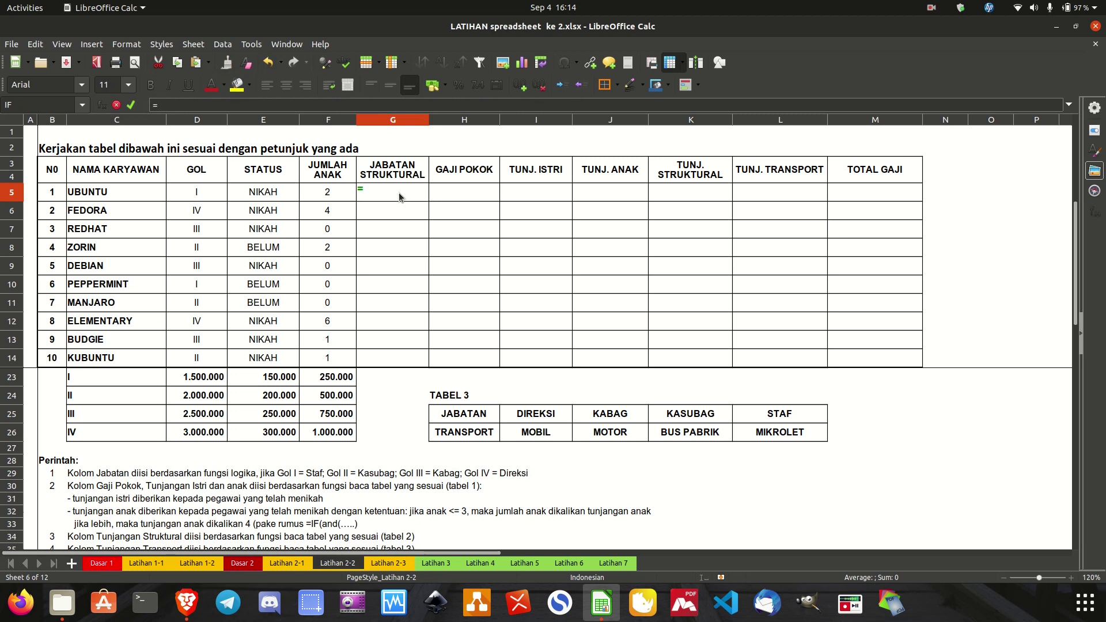
text(if()
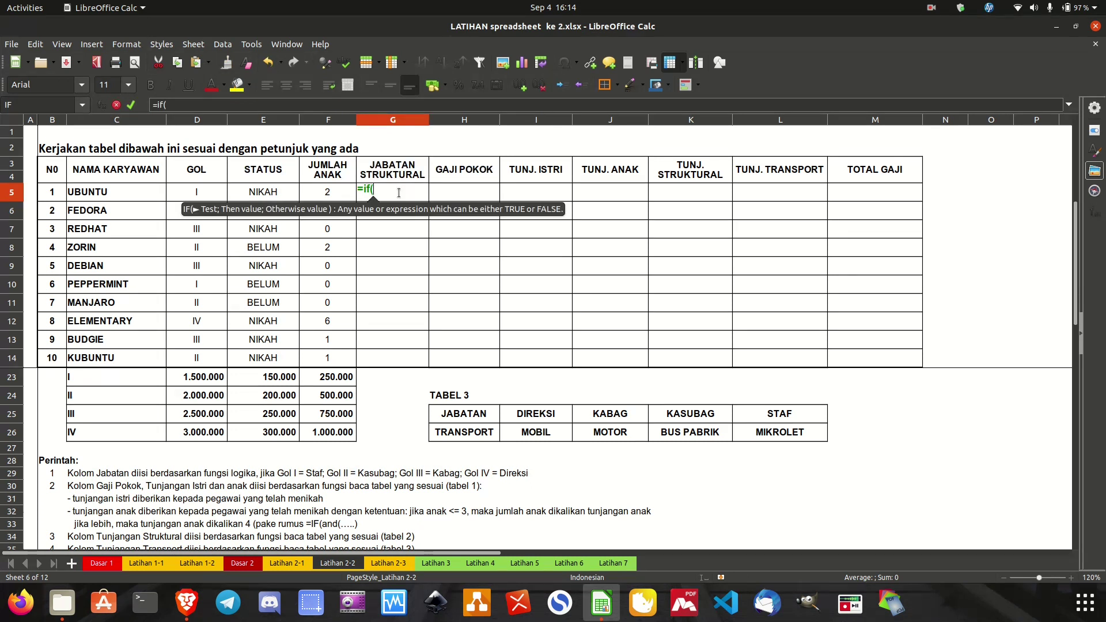
click(209, 192)
text(=)
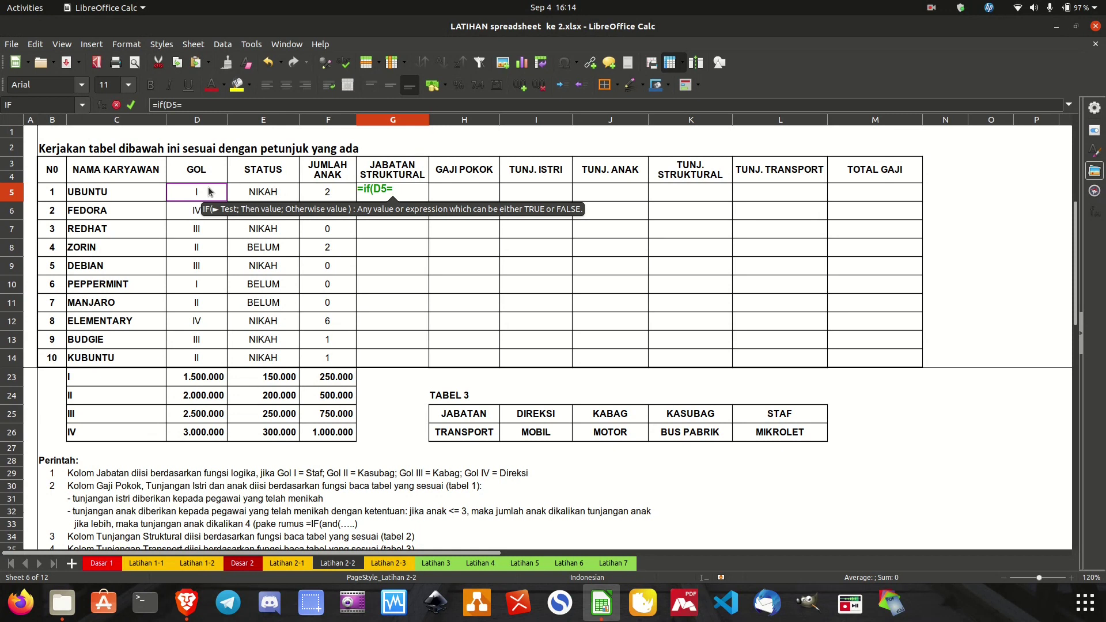
text(I)
key(BackSpace)
text("I")
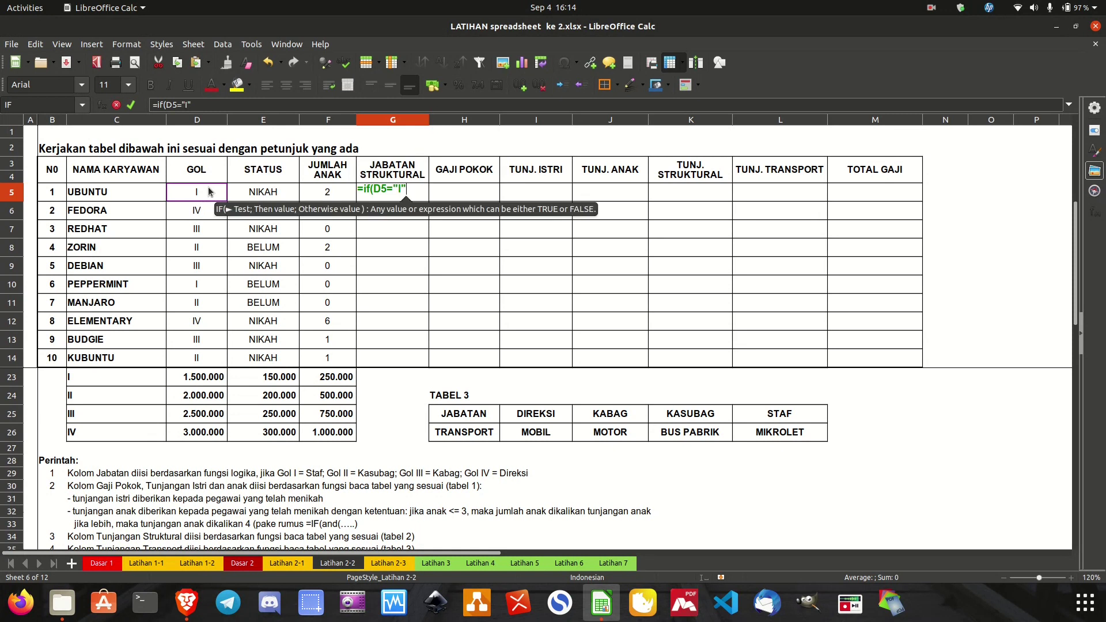
text(;)
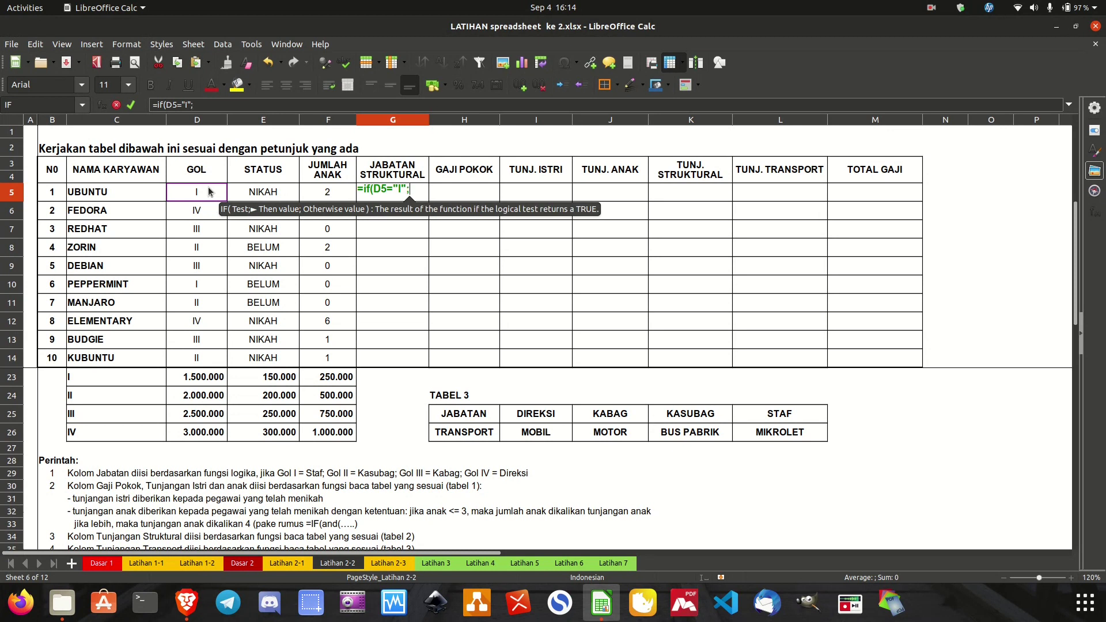
text(")
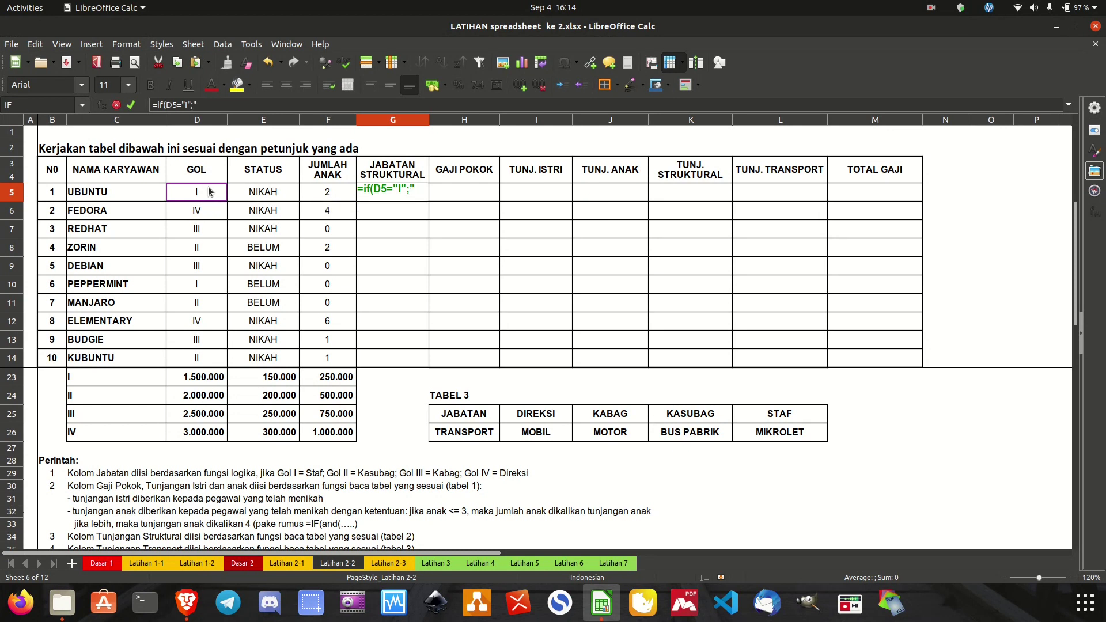
text(Staff")
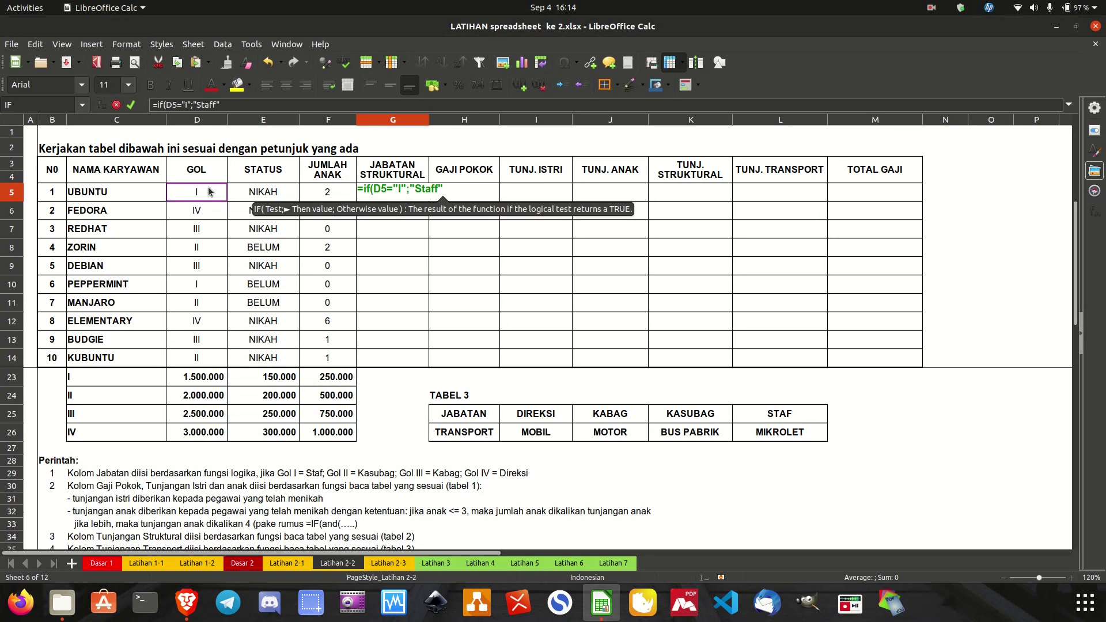
Step: Nest a second IF in the G5 formula's otherwise argument, returning "Kasubag" when D5 equals "II"
text(;)
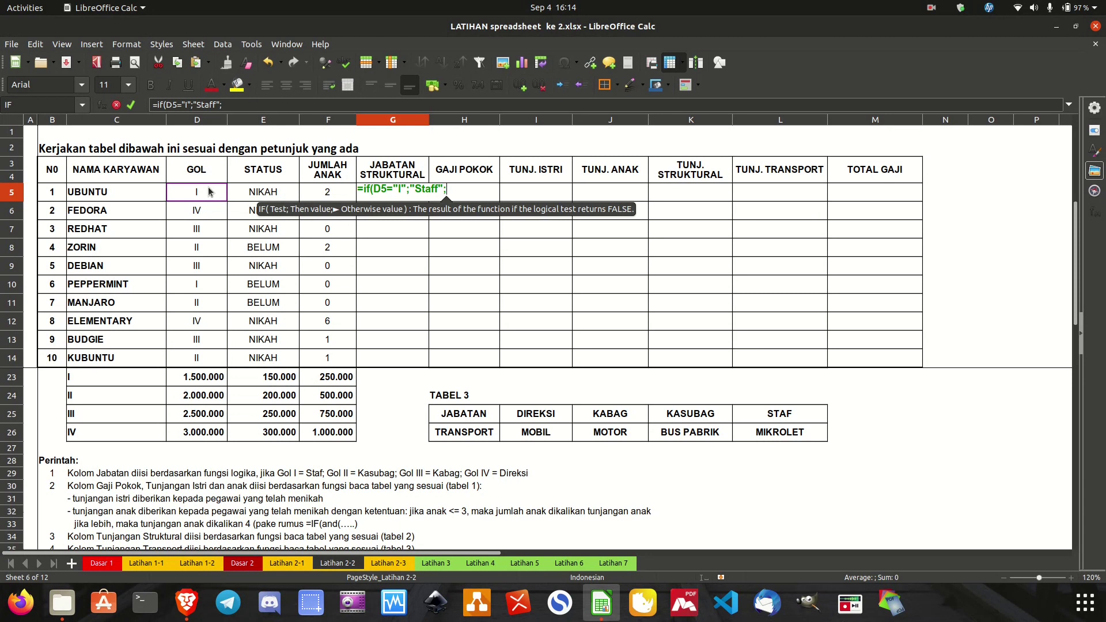
text(if)
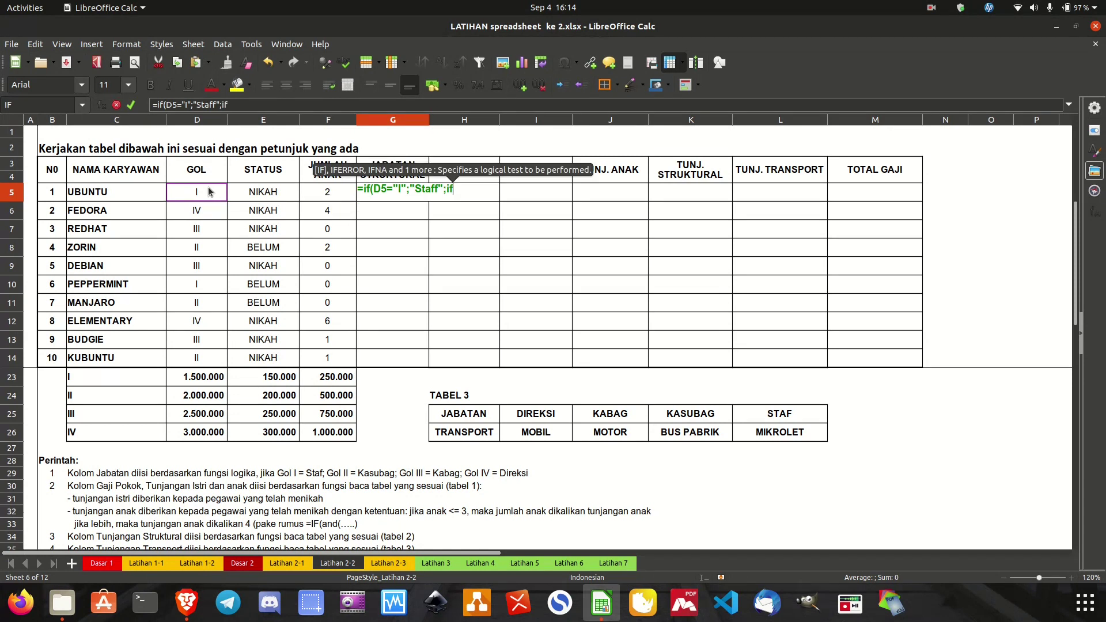
text(()
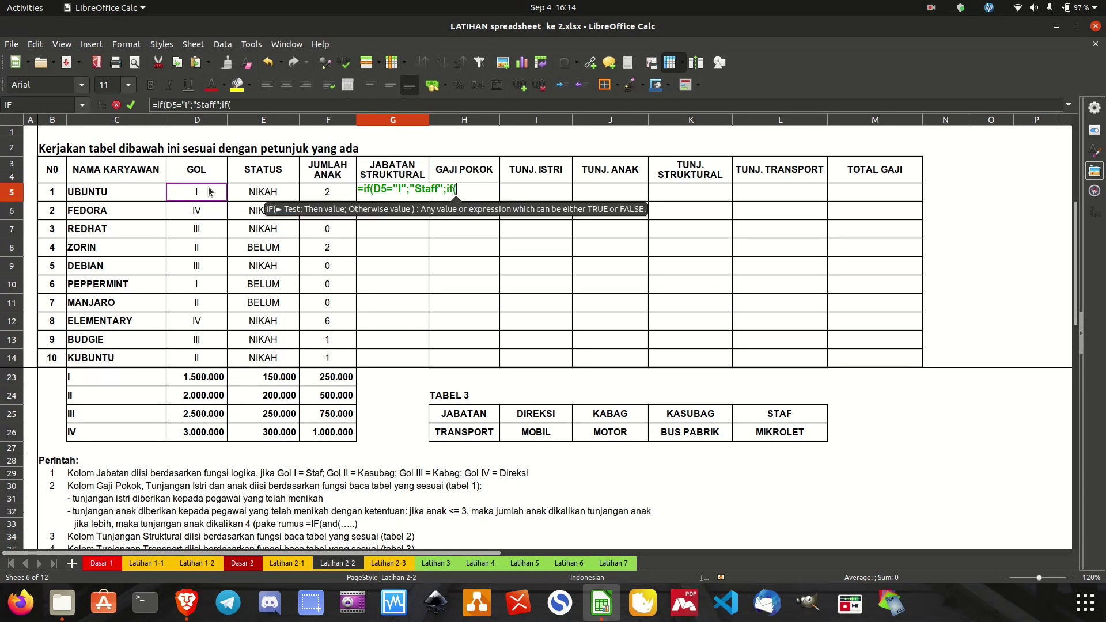
click(195, 192)
text(=)
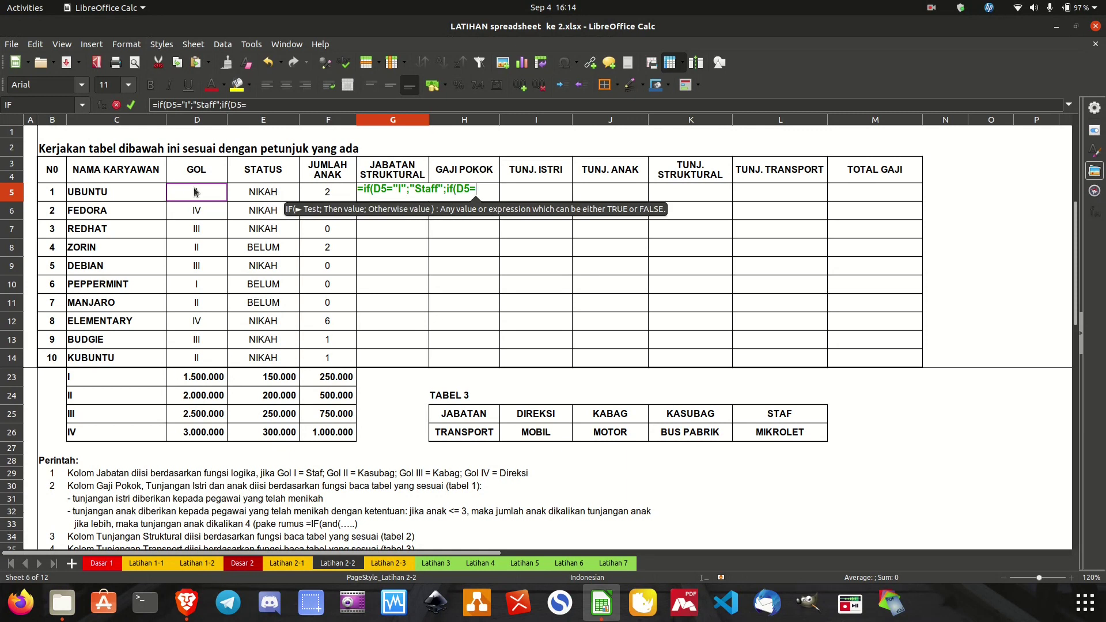
text(")
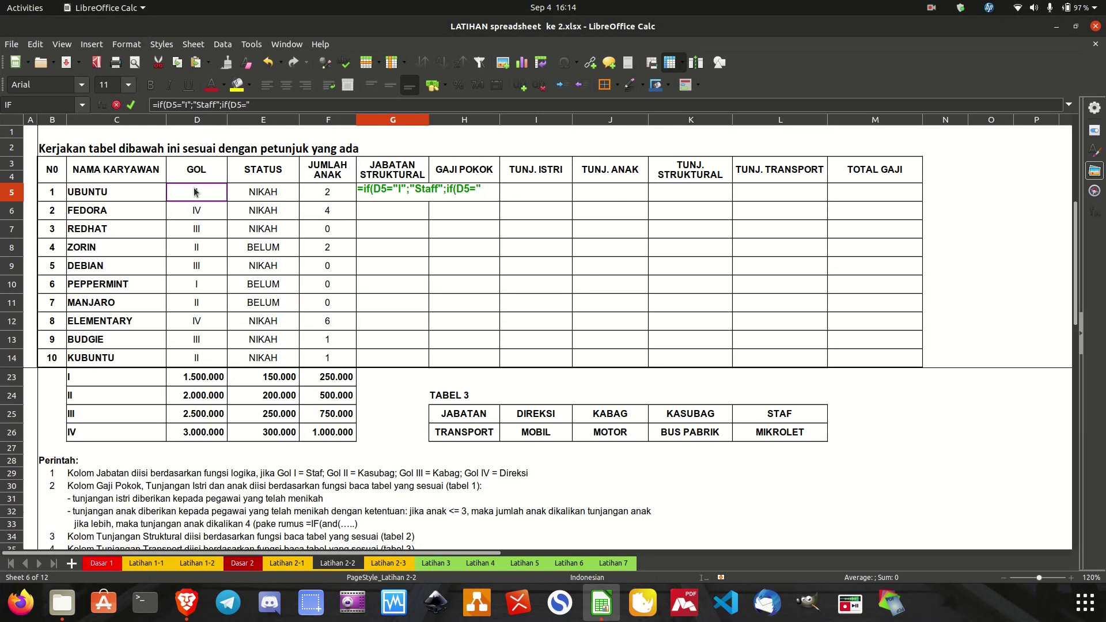
text(II")
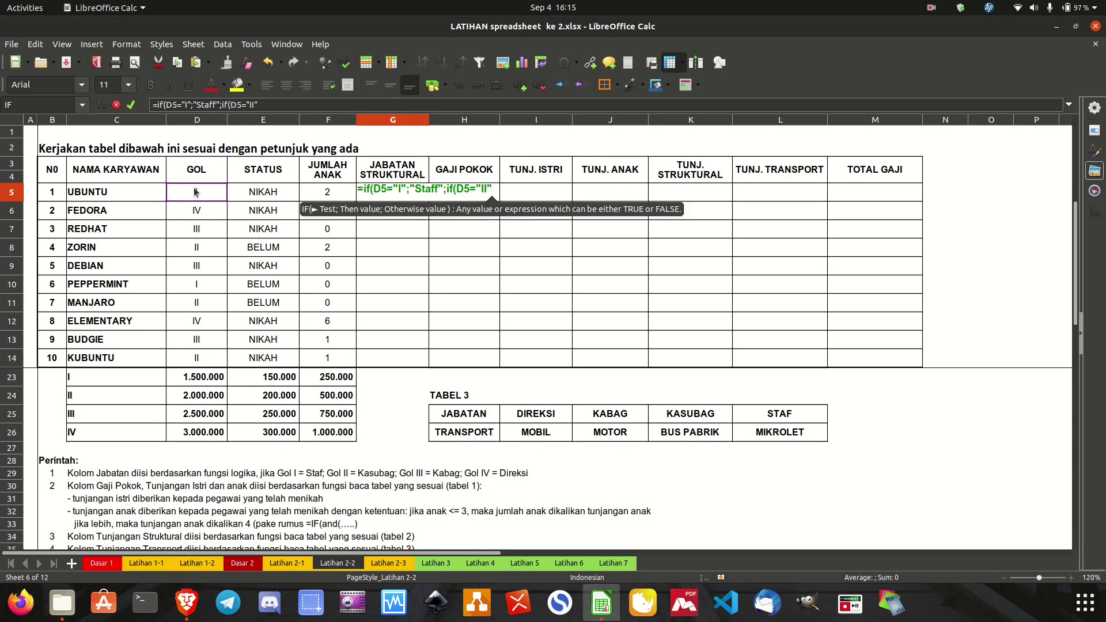
text(;)
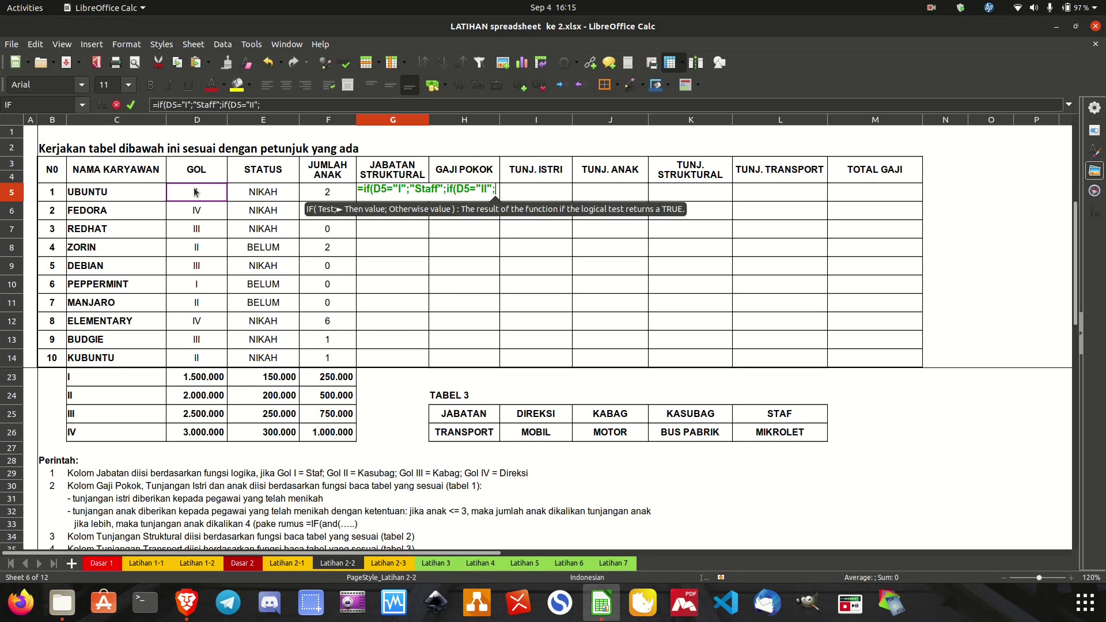
text(")
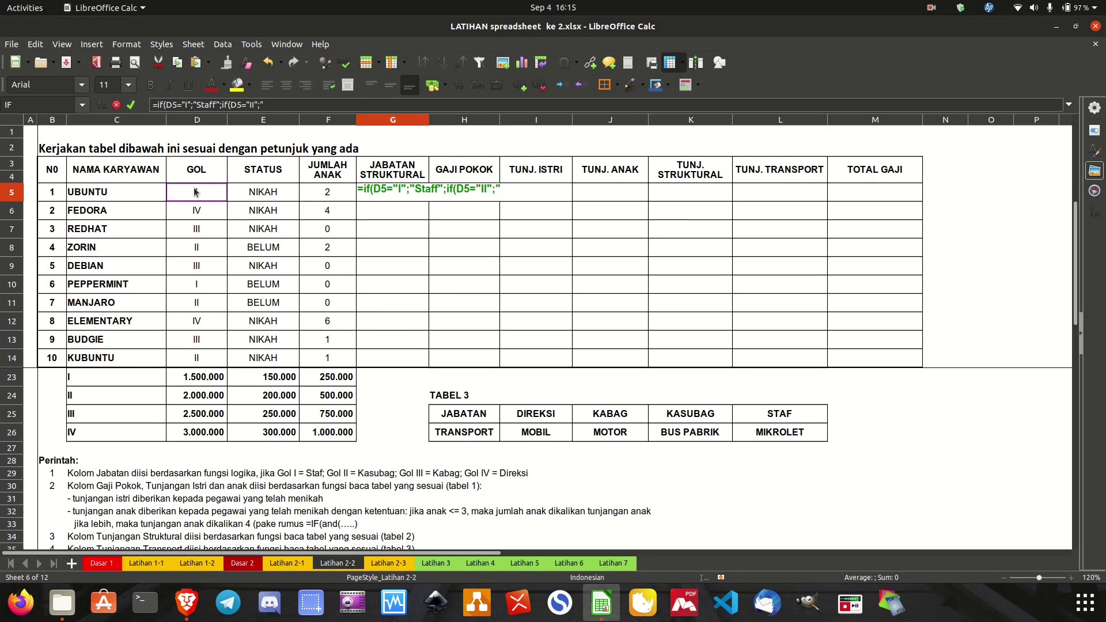
text(Kasubag")
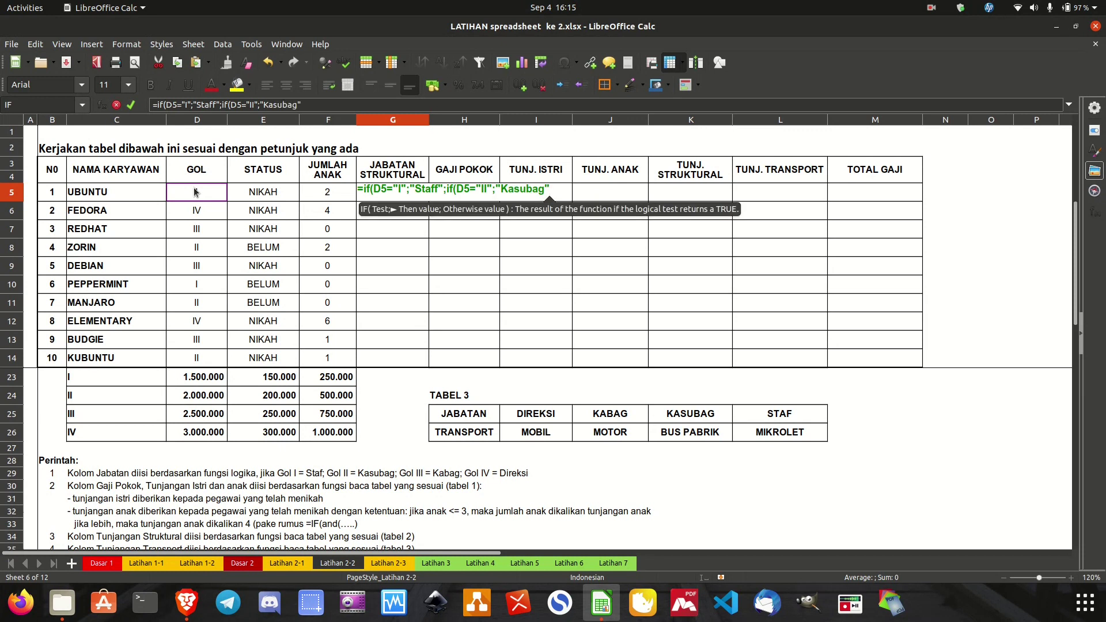
Step: Nest a third IF in G5 returning "Kabag" when D5 equals "III", otherwise "Direksi", and complete the formula
text(;)
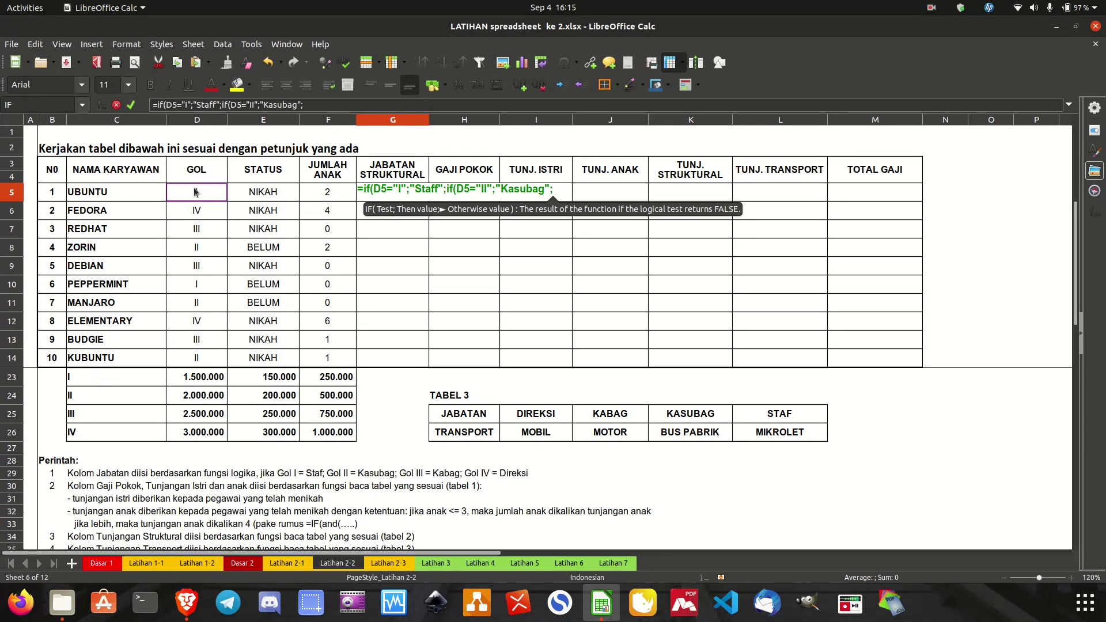
text(if()
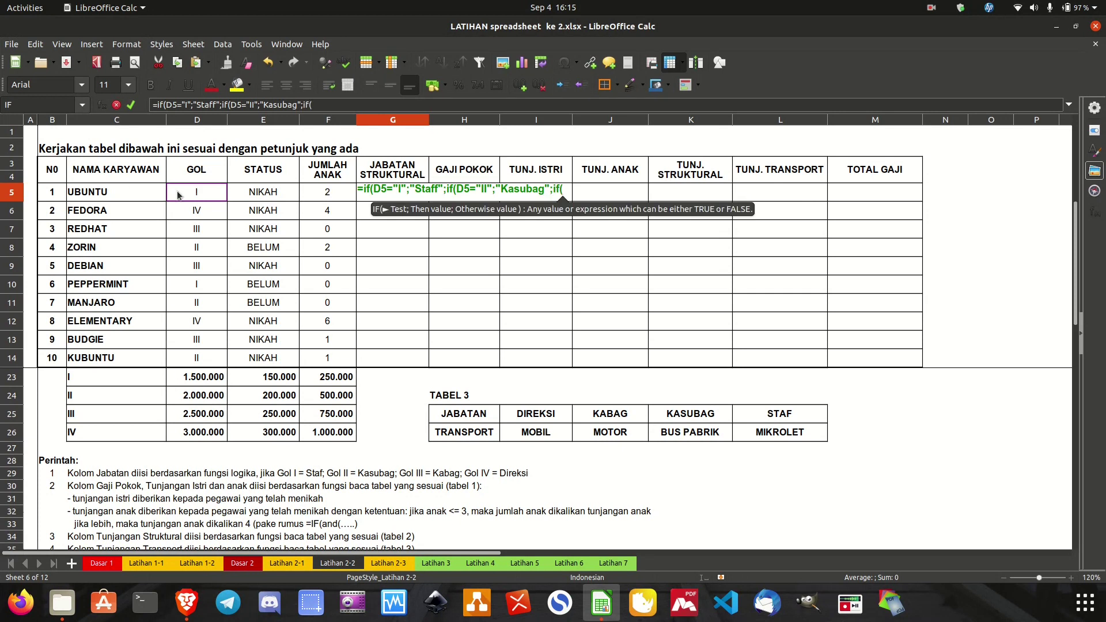
click(186, 198)
text(=)
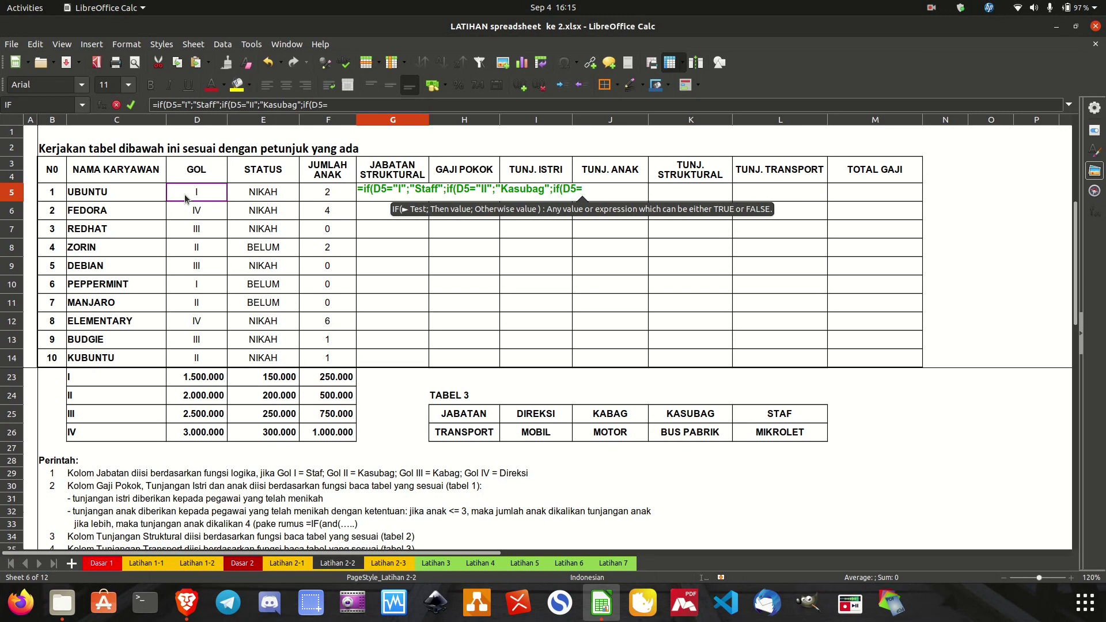
text( II)
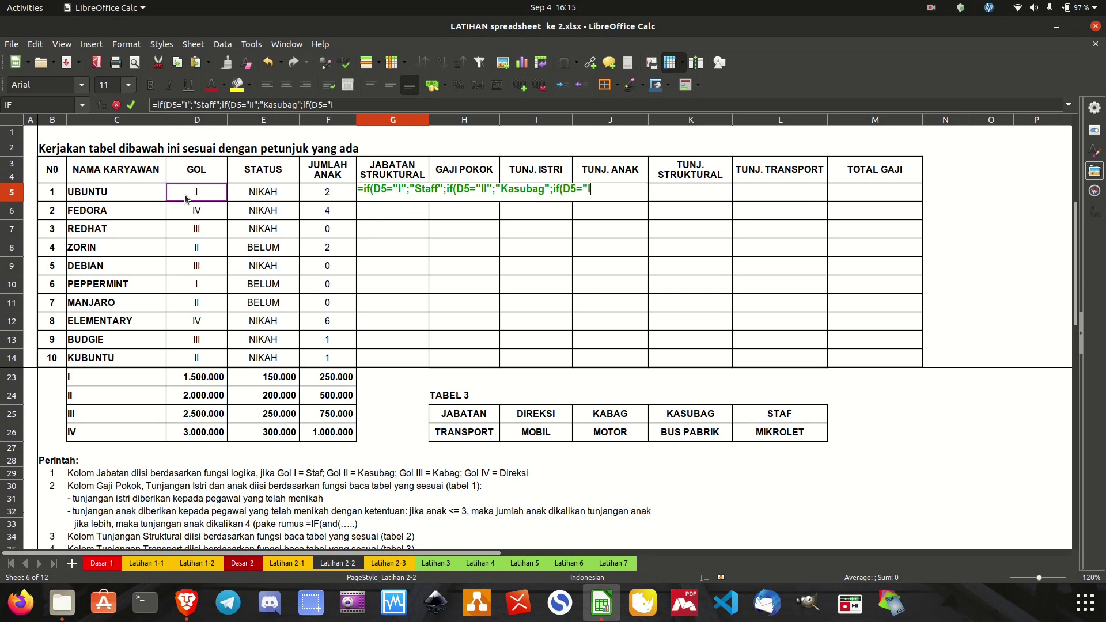
text(")
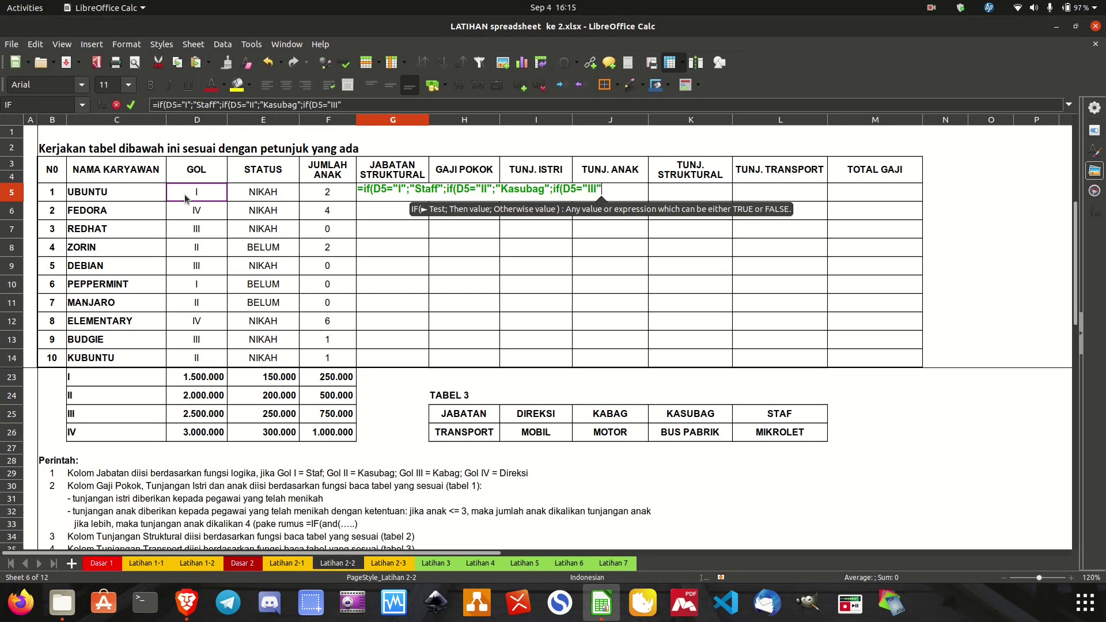
text(;")
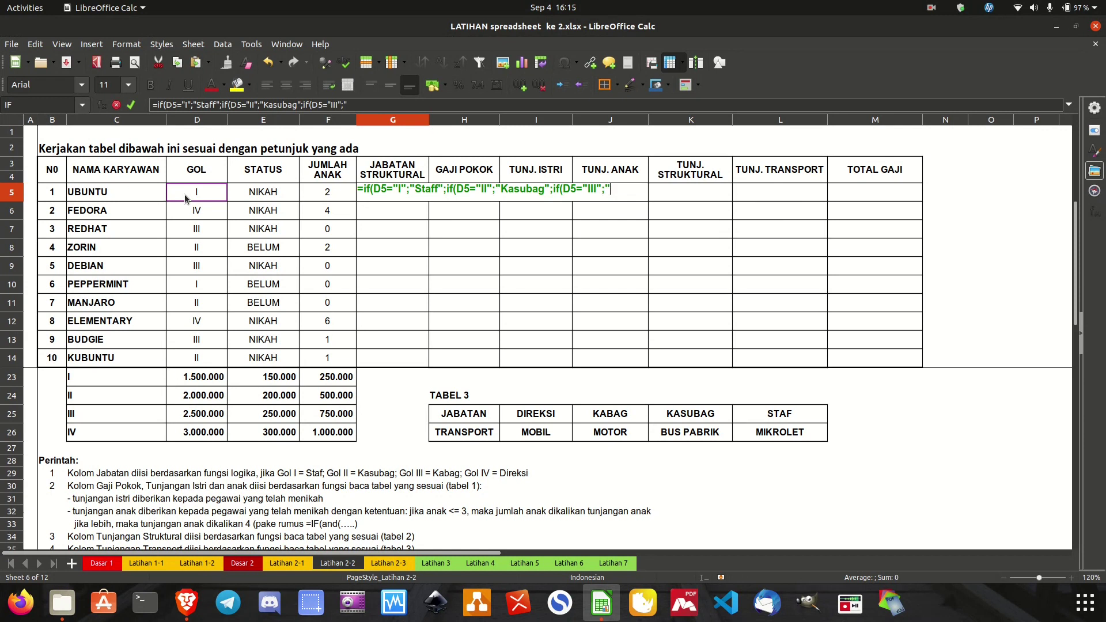
text(Kabag";)
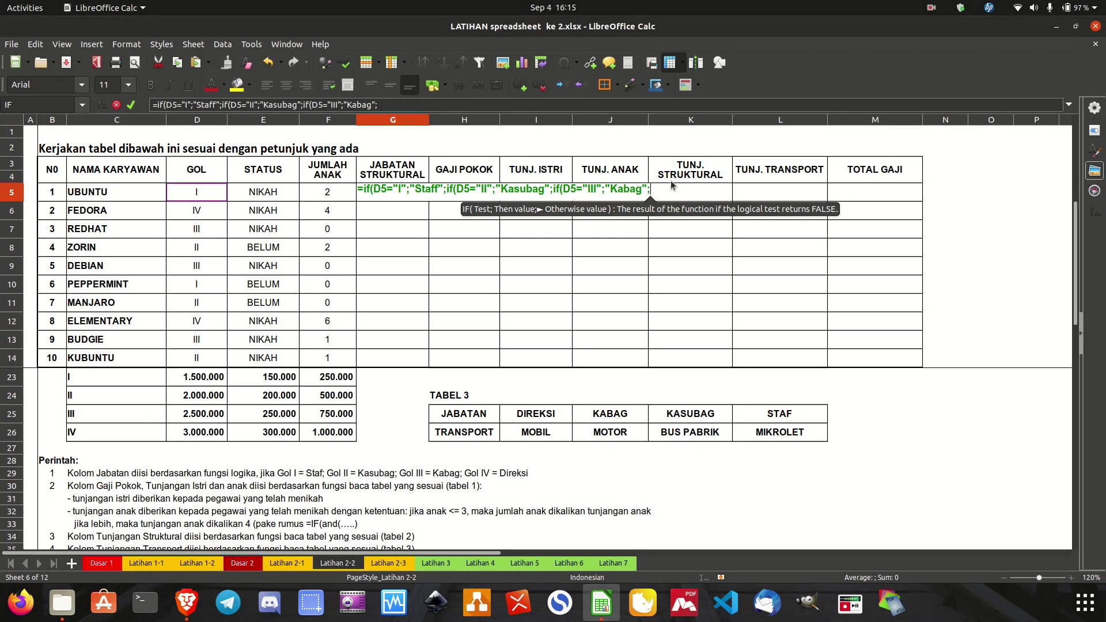
text(")
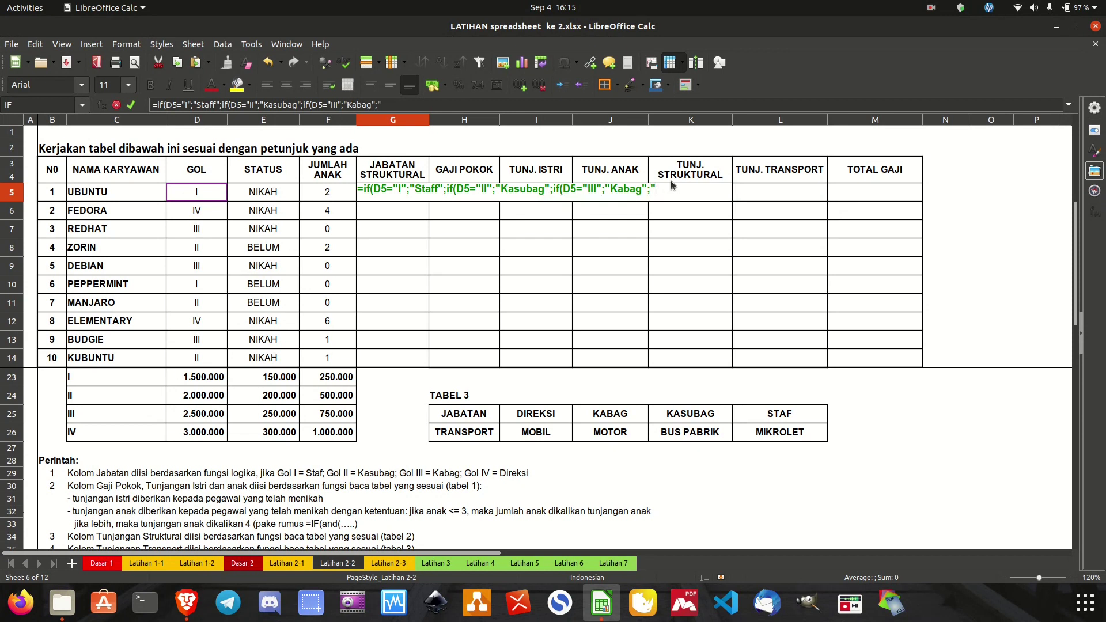
text(Direksi")
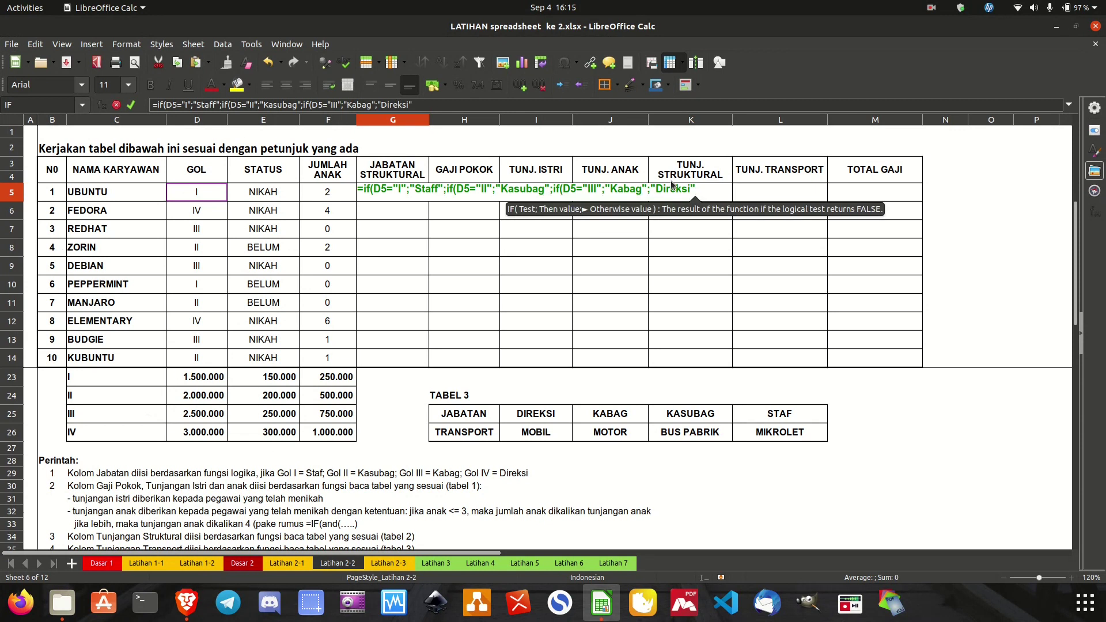
text())))
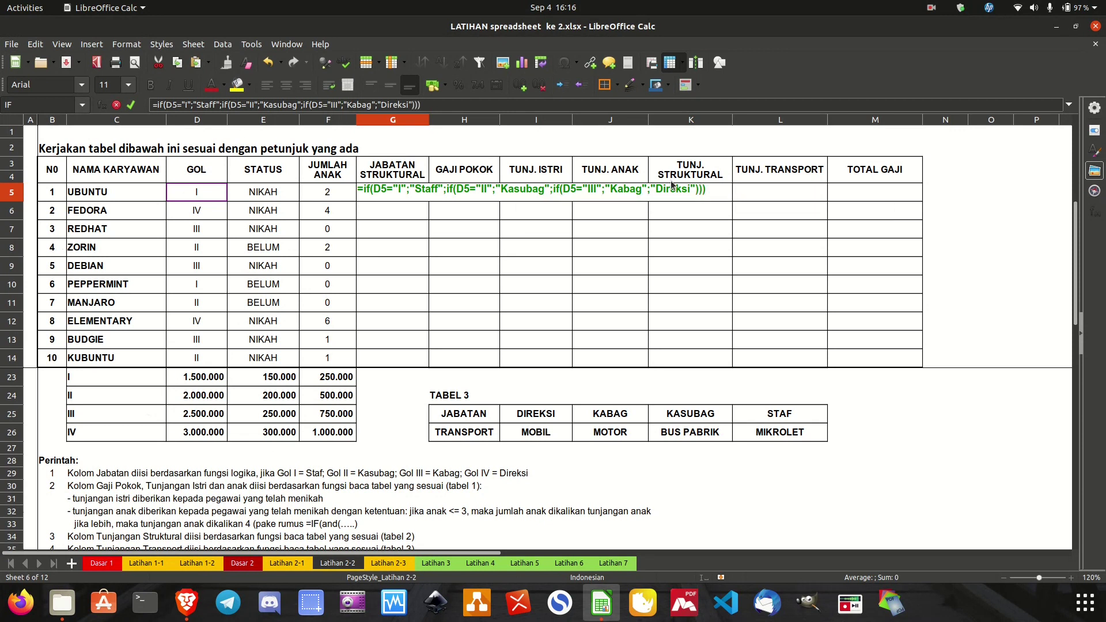
key(Return)
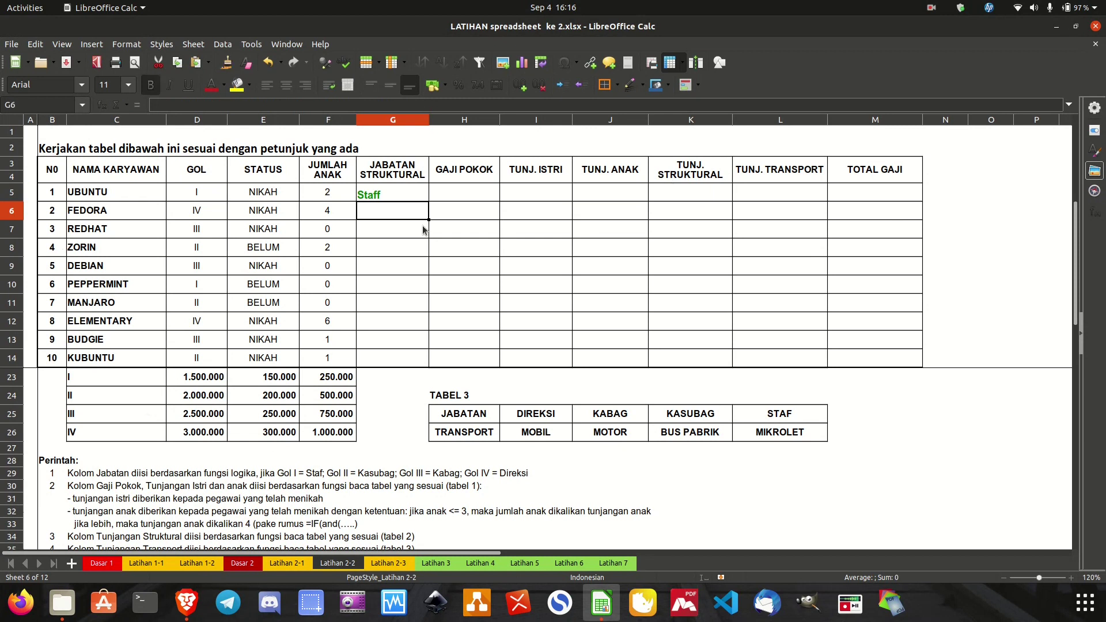
Step: Test the Jabatan Struktural formula by temporarily changing Gol in D5 to II, and restore D5 to I
click(397, 195)
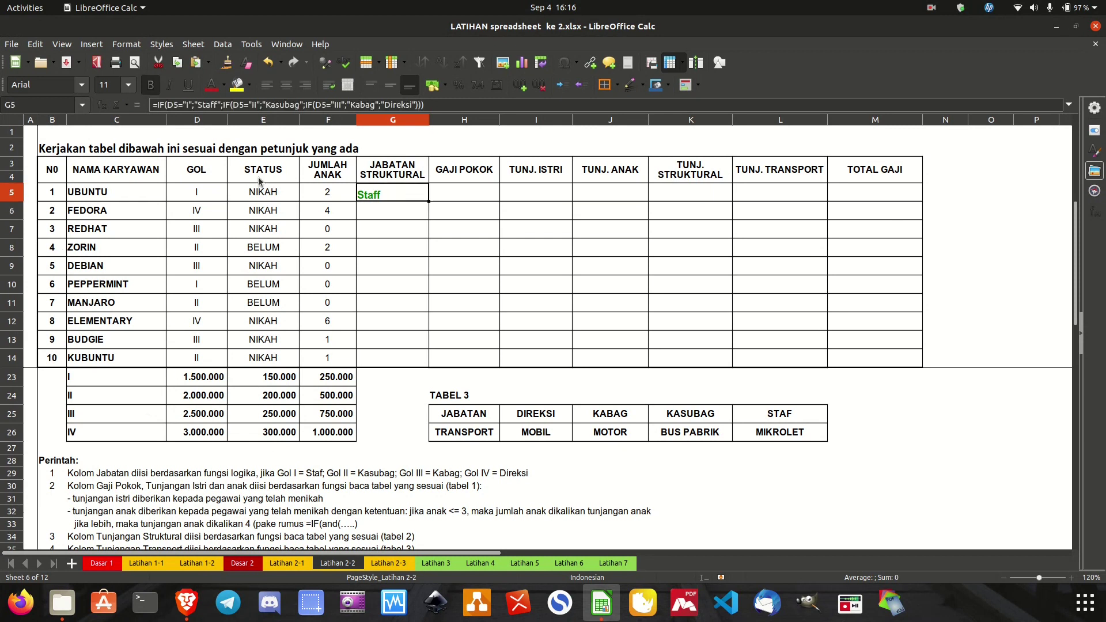
click(215, 195)
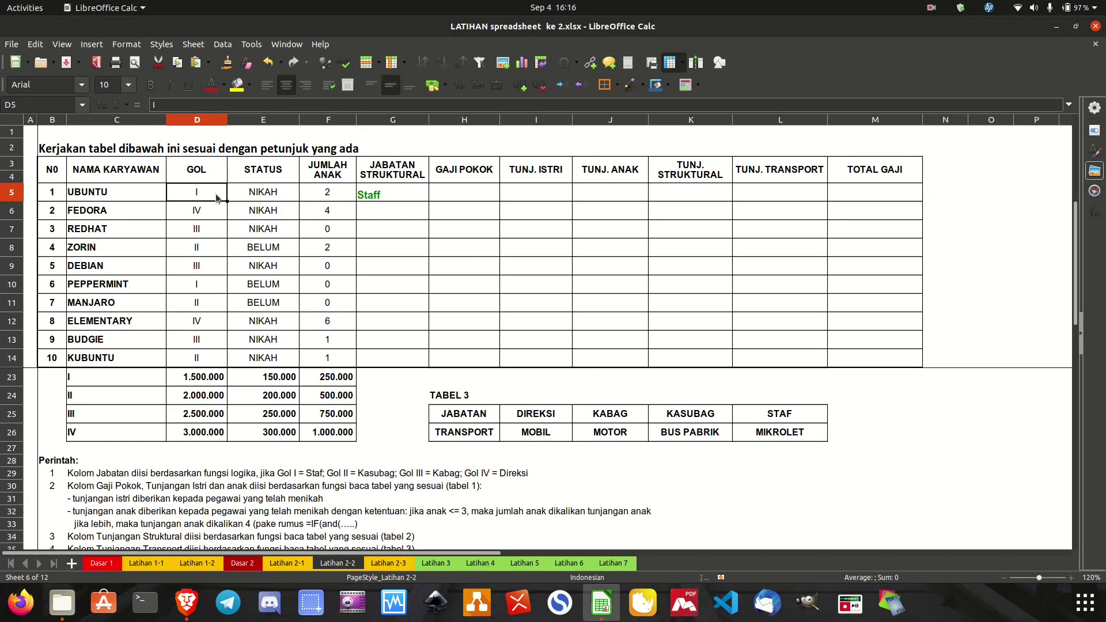
text(II)
key(Return)
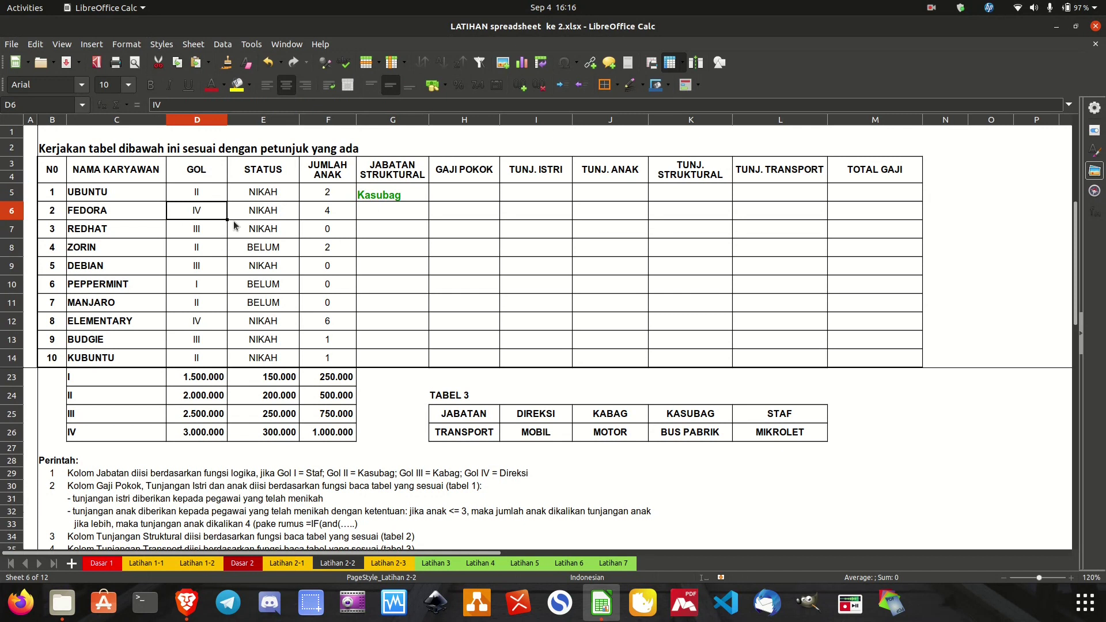
click(213, 200)
text(I)
key(Return)
Step: Fill the Jabatan Struktural formula from G5 down through G14 for all ten employees
click(375, 185)
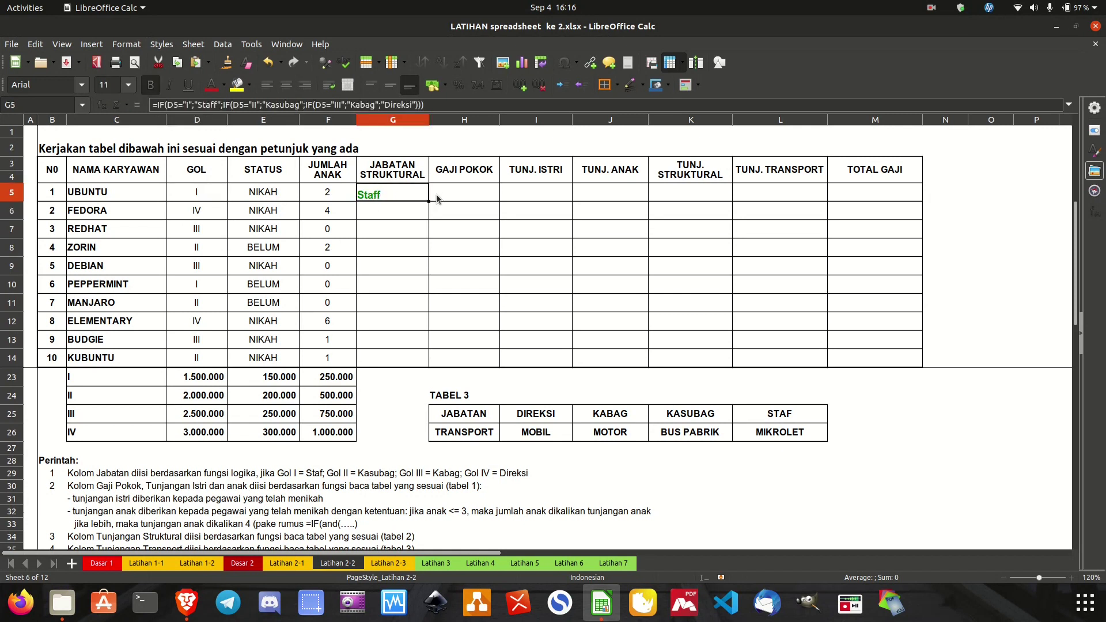
drag(429, 202, 414, 361)
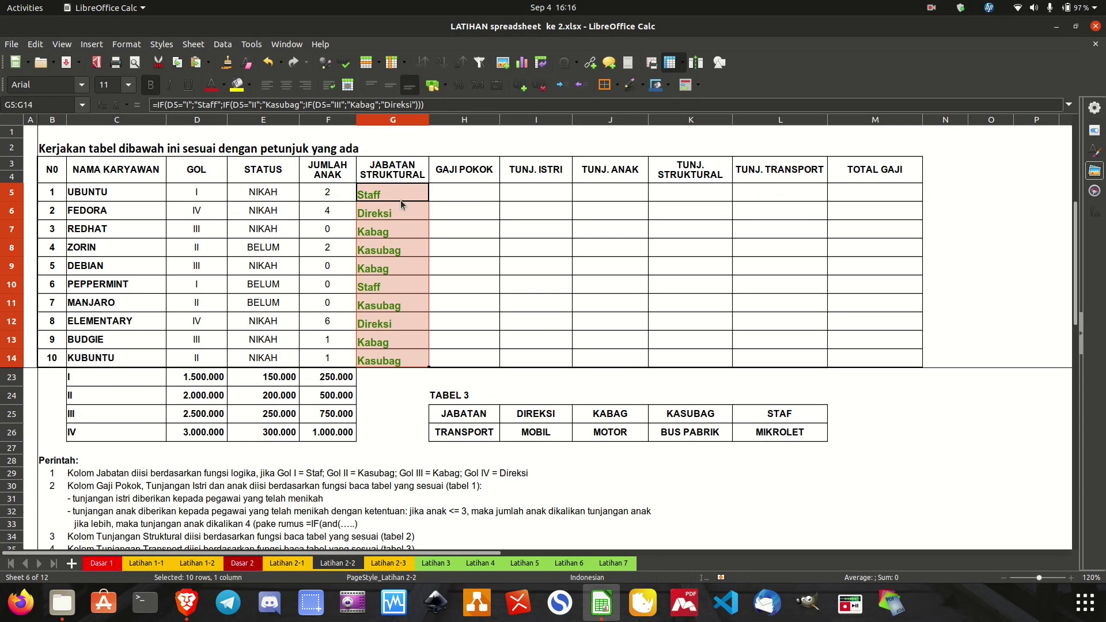
Step: Start a VLOOKUP formula in H5 under Gaji Pokok, using D5 as the search criterion for Tabel 1
click(461, 197)
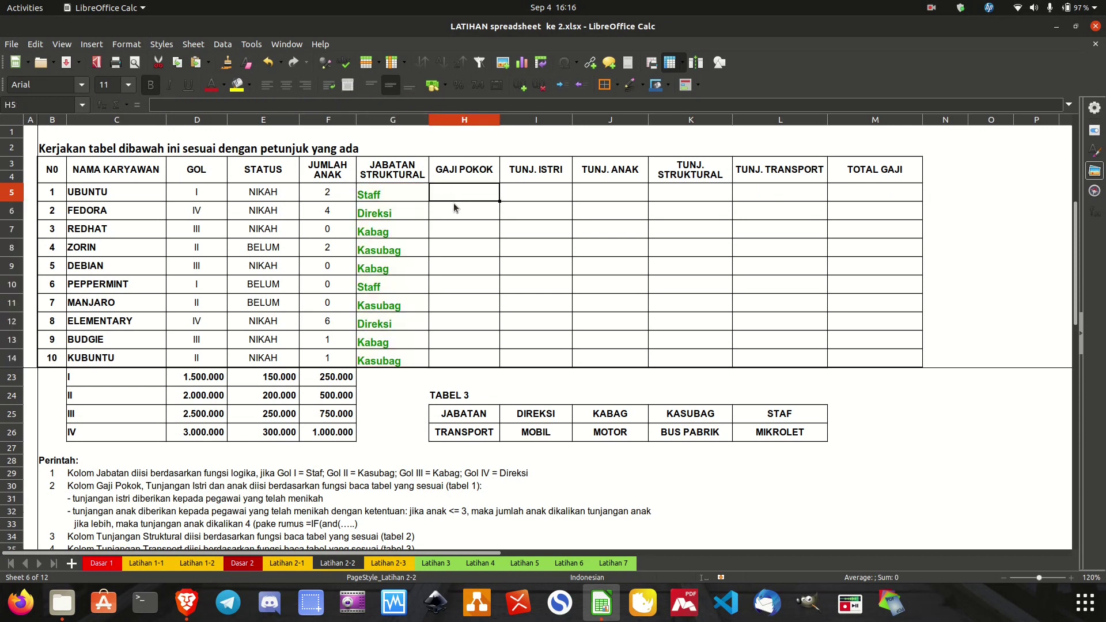
key(ctrl+z)
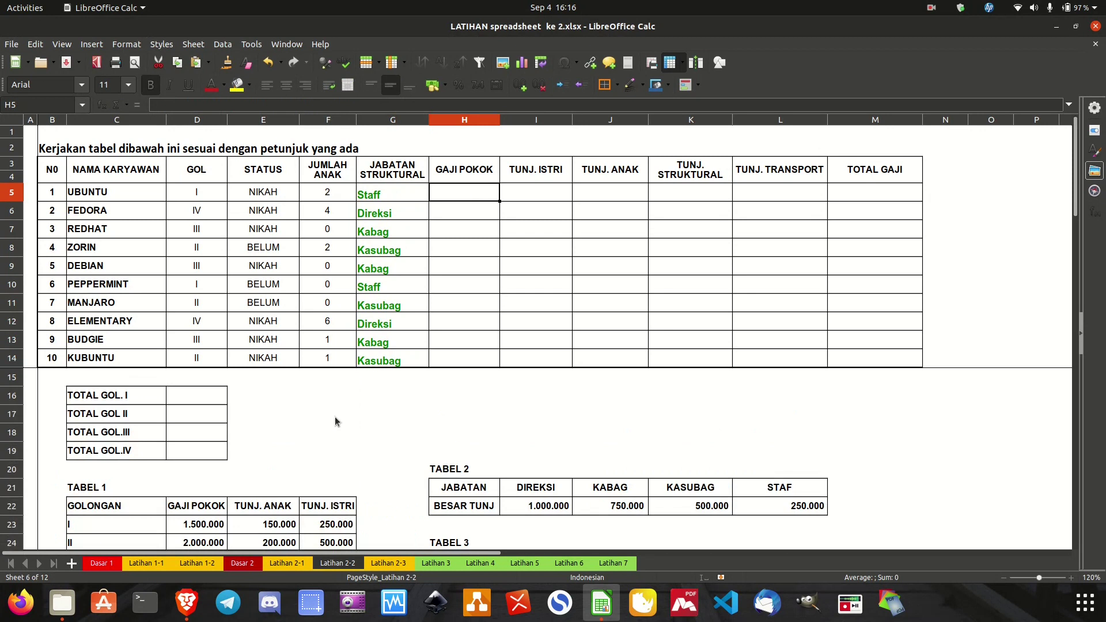
click(129, 505)
scroll(129, 505, down, 3)
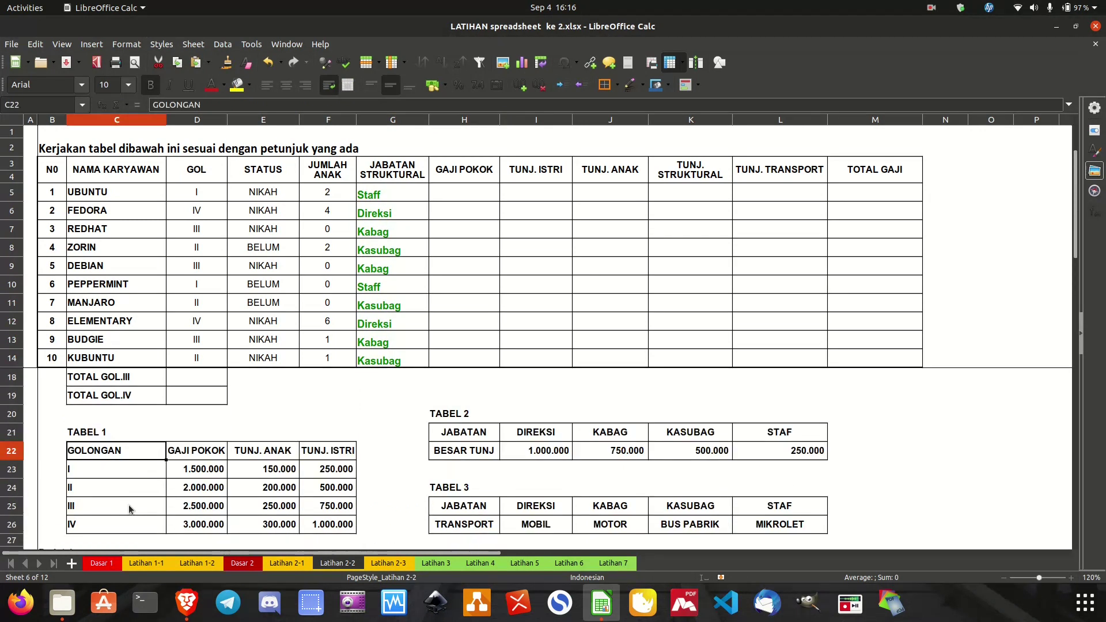
drag(136, 453, 309, 527)
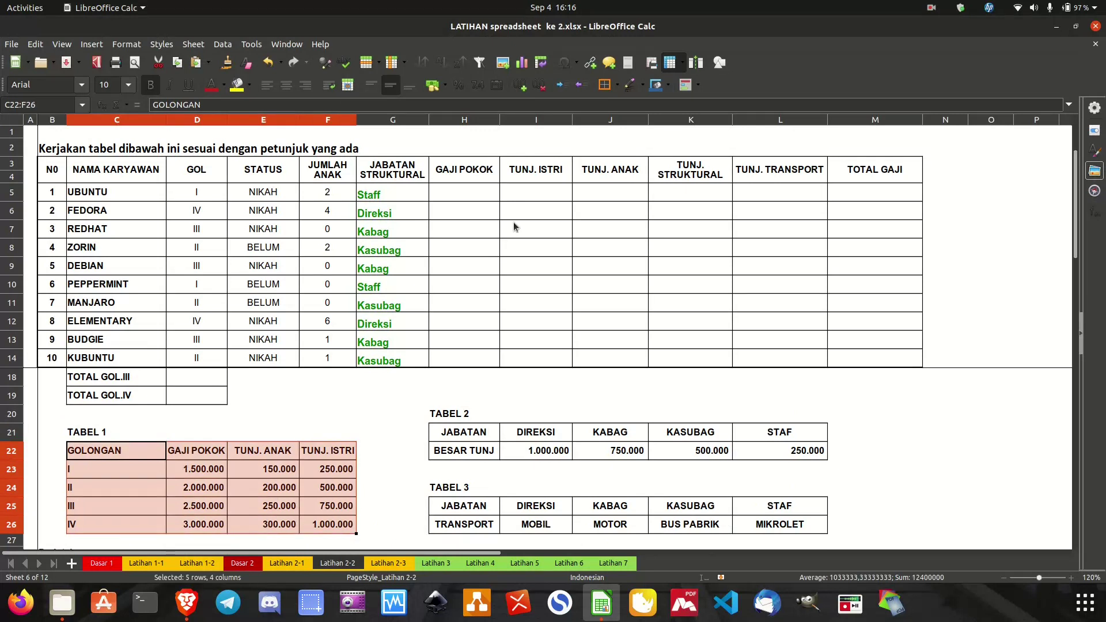
click(470, 193)
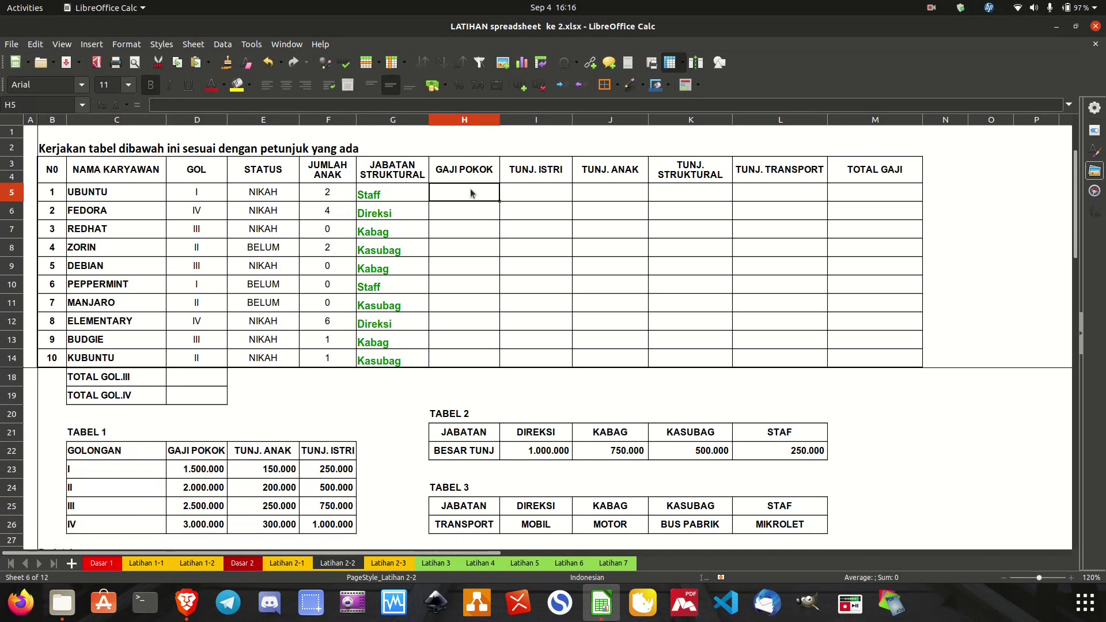
text(=vl)
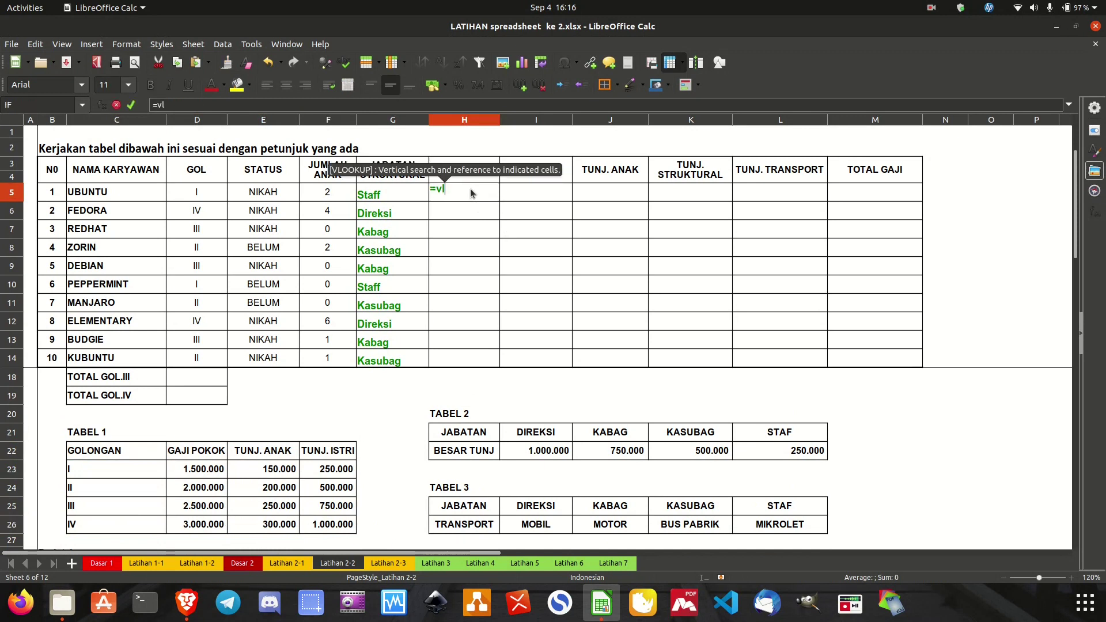
text(ookup()
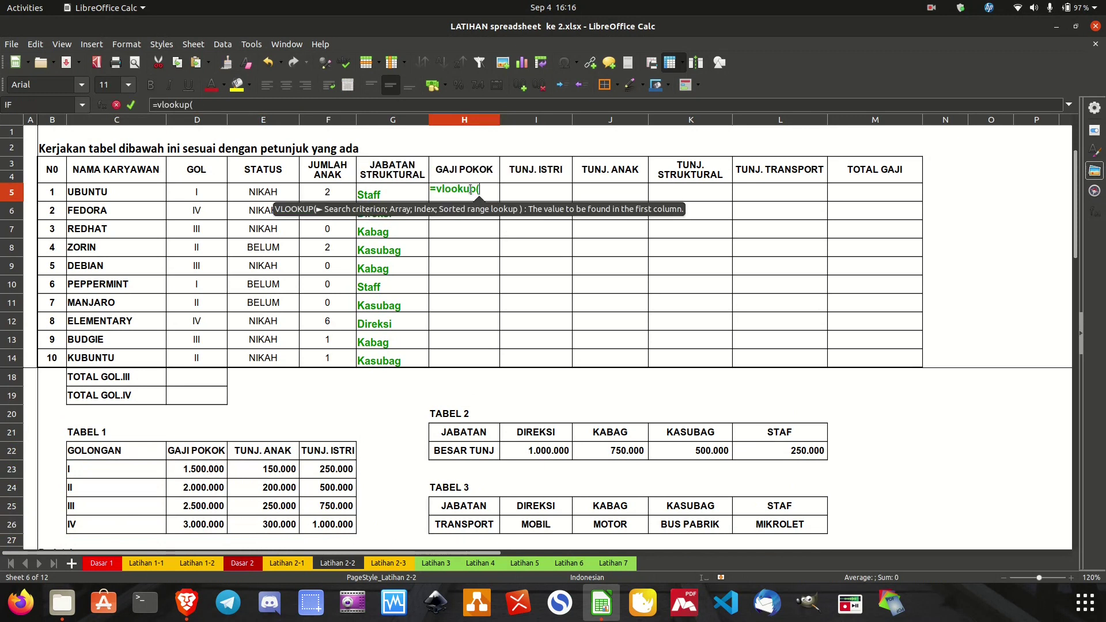
click(208, 194)
text(;)
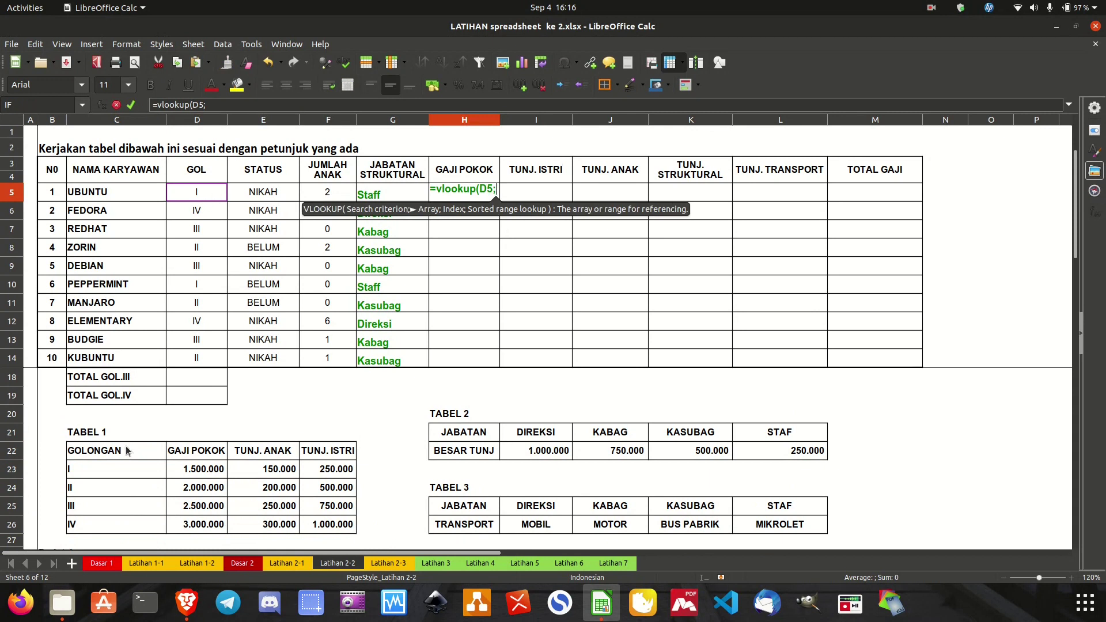
Step: Complete the H5 VLOOKUP with the absolute Tabel 1 range $C$23:$F$26, column index 2 and sorted range lookup 0
click(122, 470)
drag(123, 470, 332, 524)
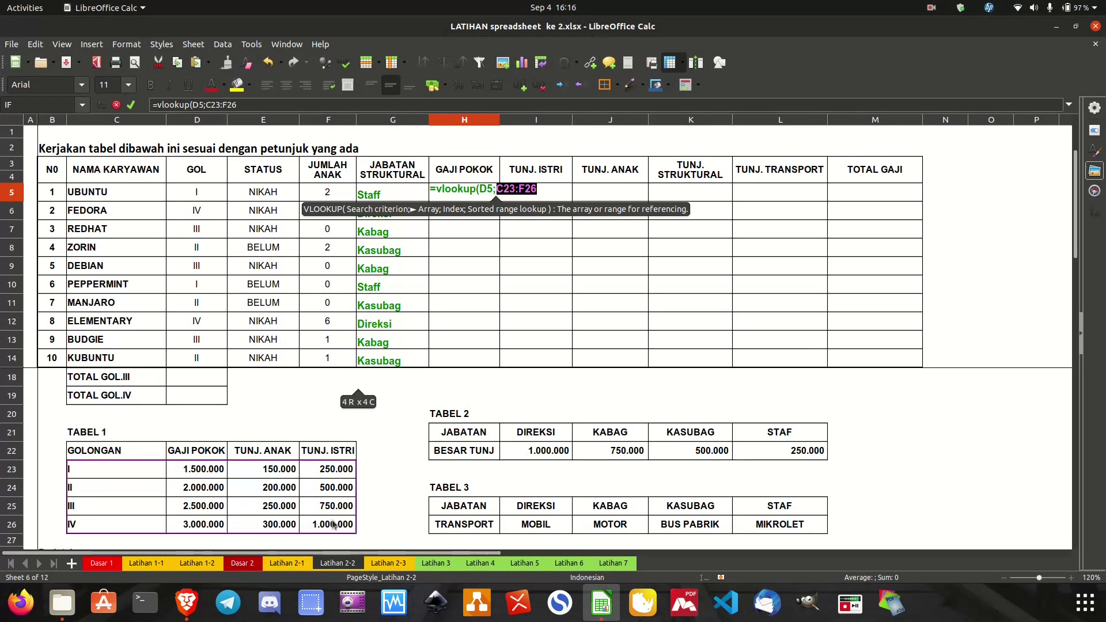
key(F4)
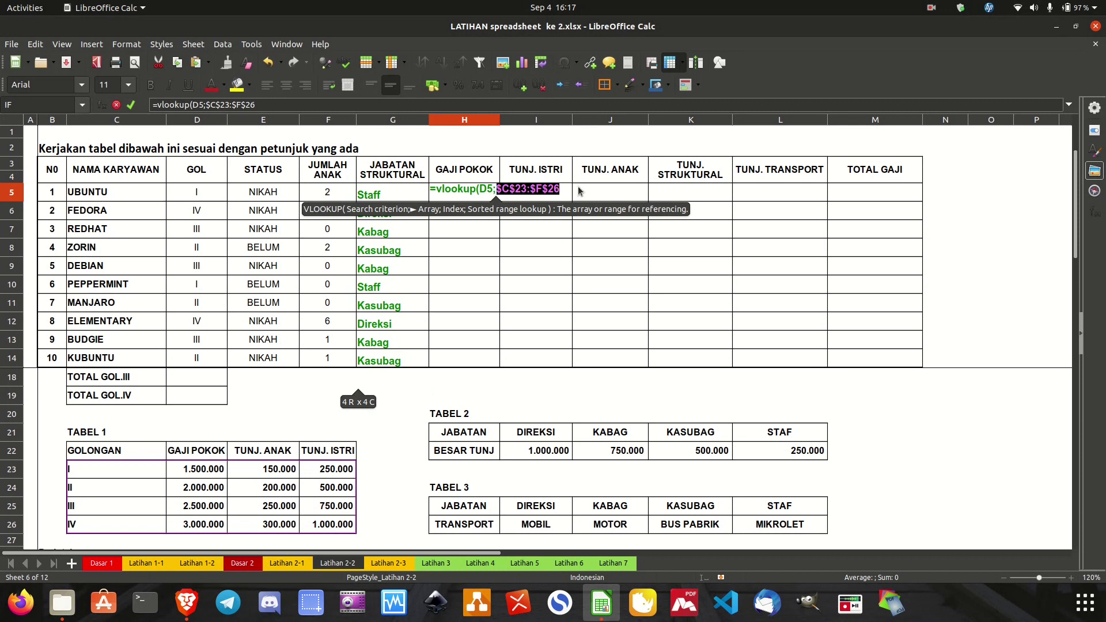
text(;)
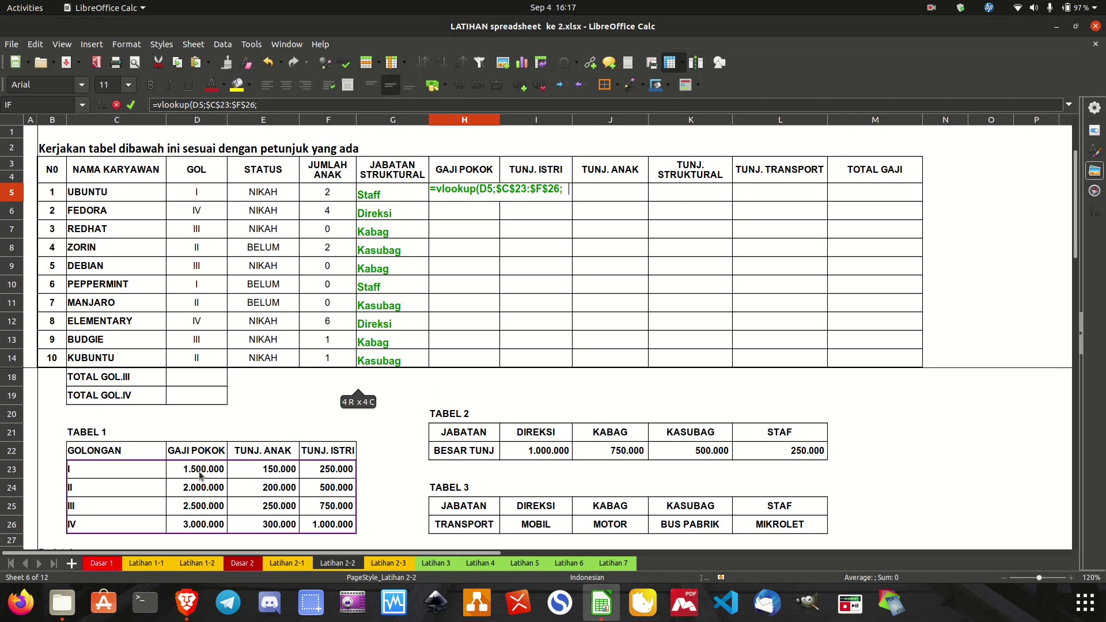
text(2;)
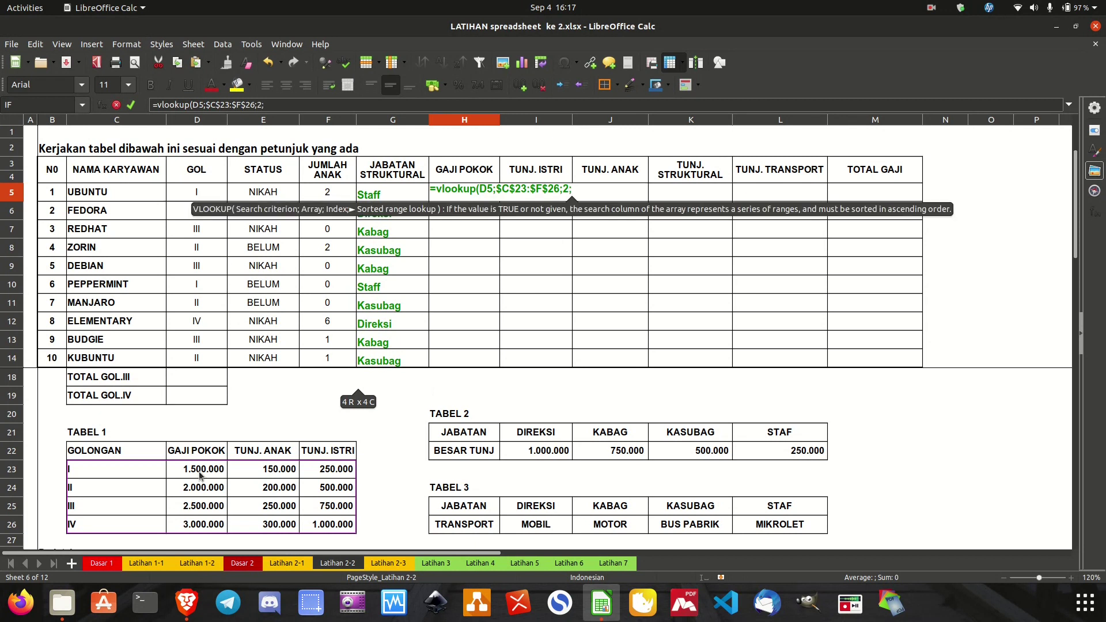
text(0)
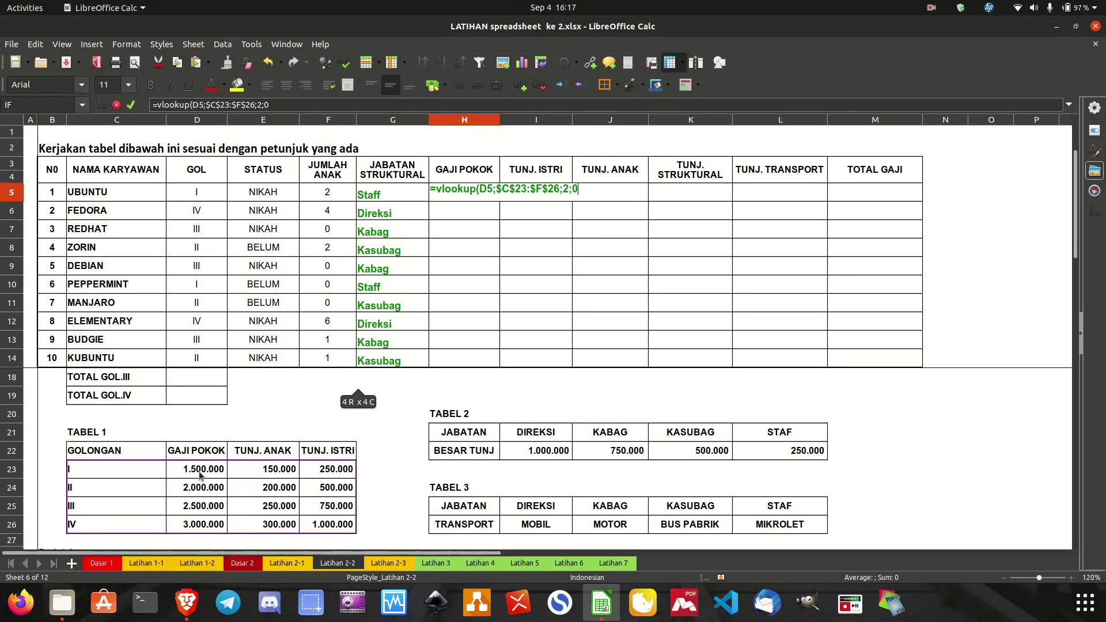
key(Return)
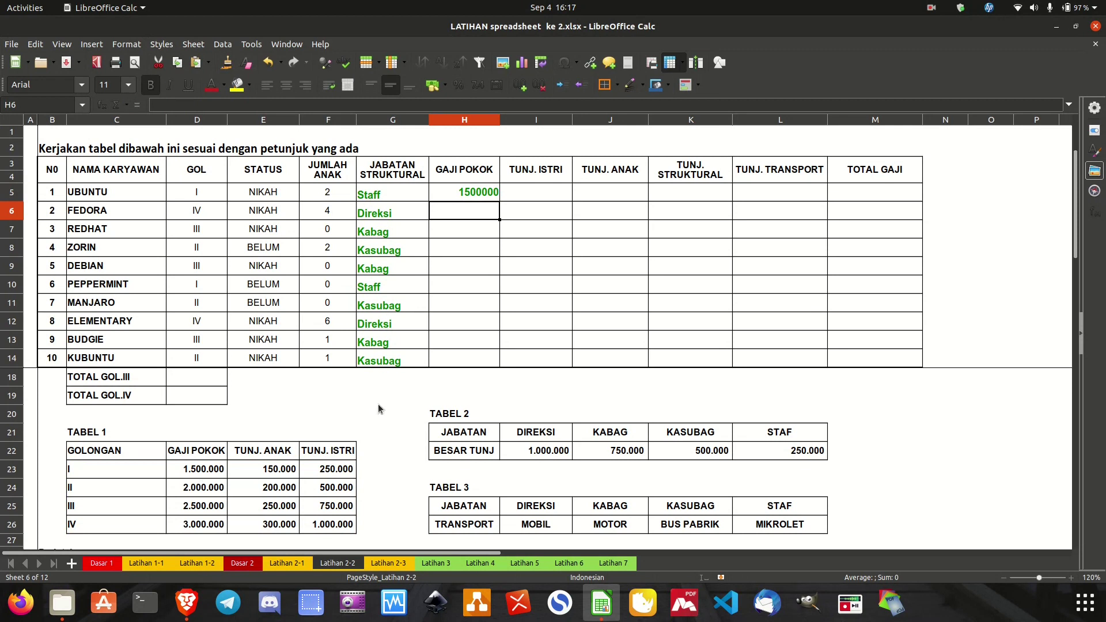
Step: Fill the Gaji Pokok formula from H5 down past H14, and clear the overfilled cell H17
click(489, 196)
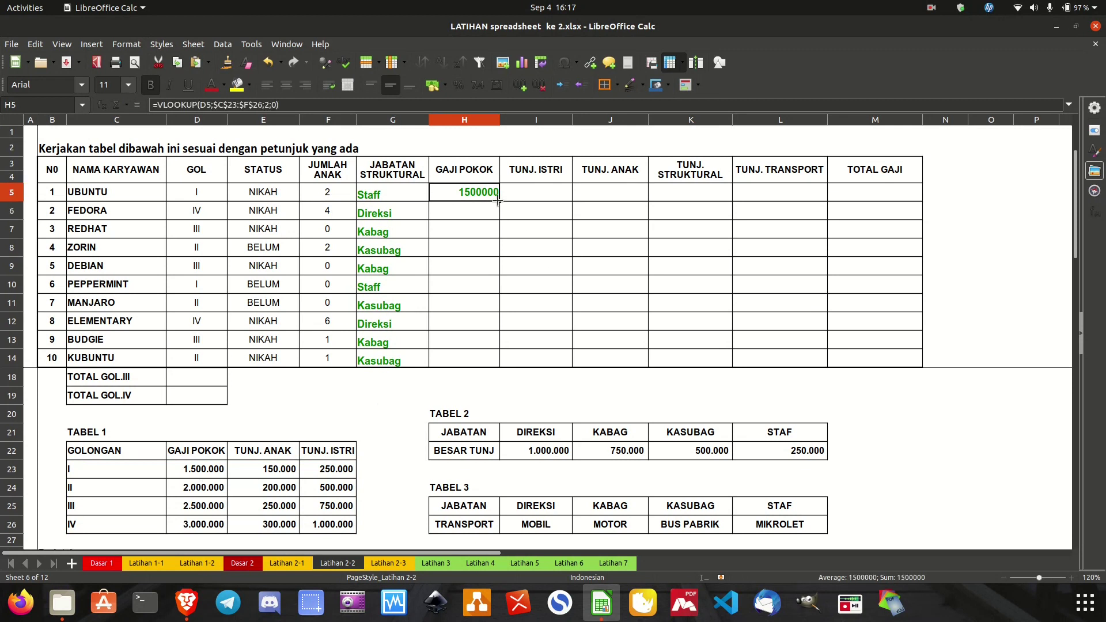
drag(498, 199, 493, 374)
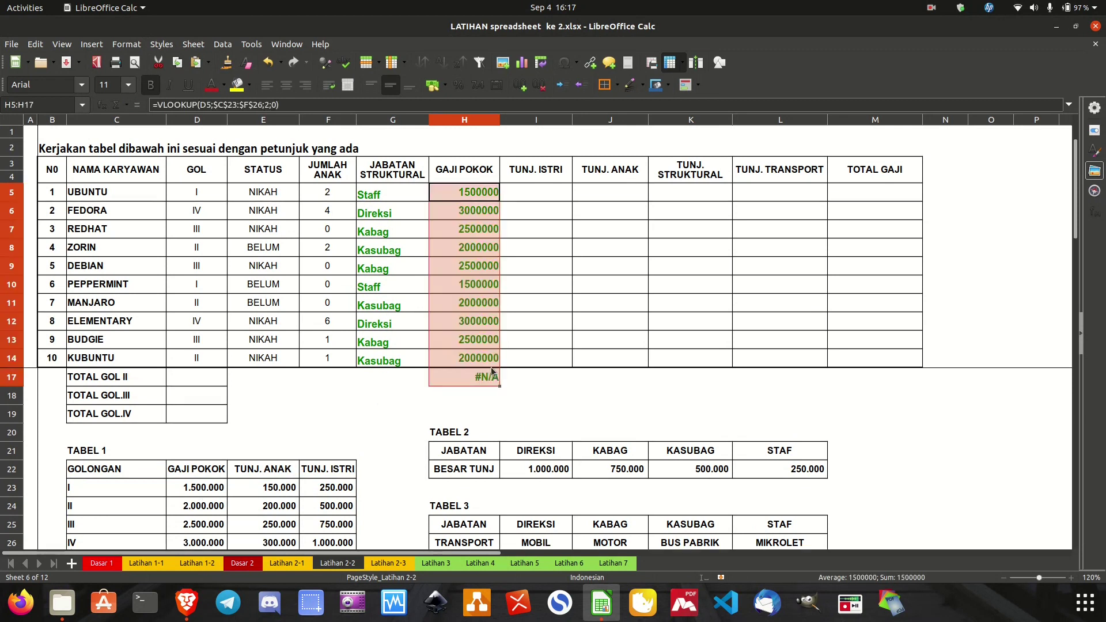
click(487, 378)
key(Delete)
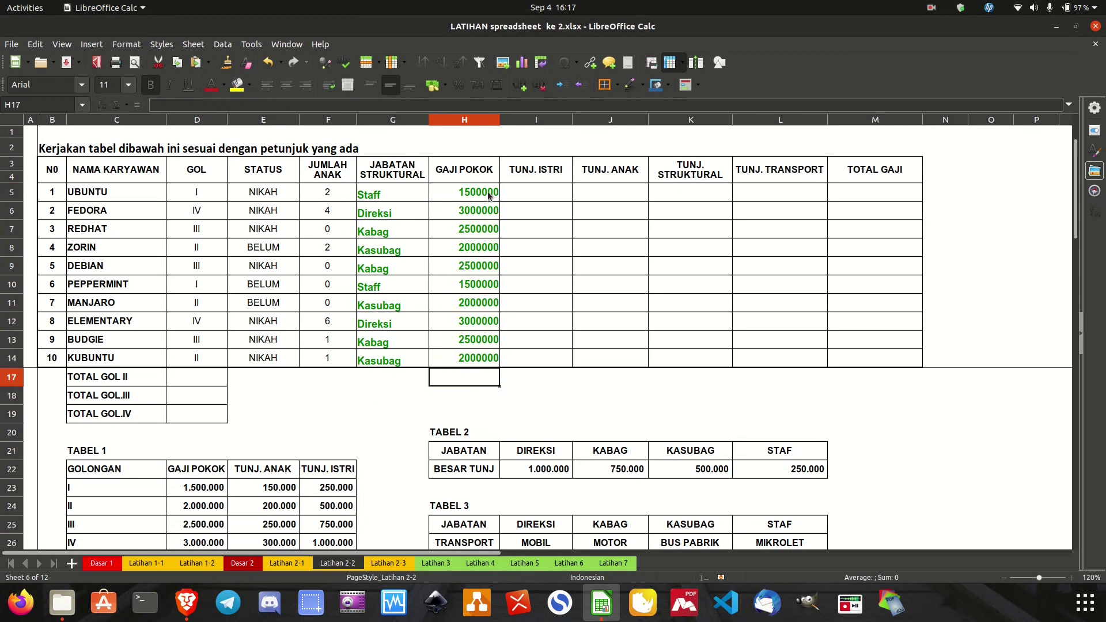
Step: Format the Gaji Pokok values in H5:H14 as Indonesian Rupiah currency with thousands separators and no decimal places
drag(491, 194, 482, 358)
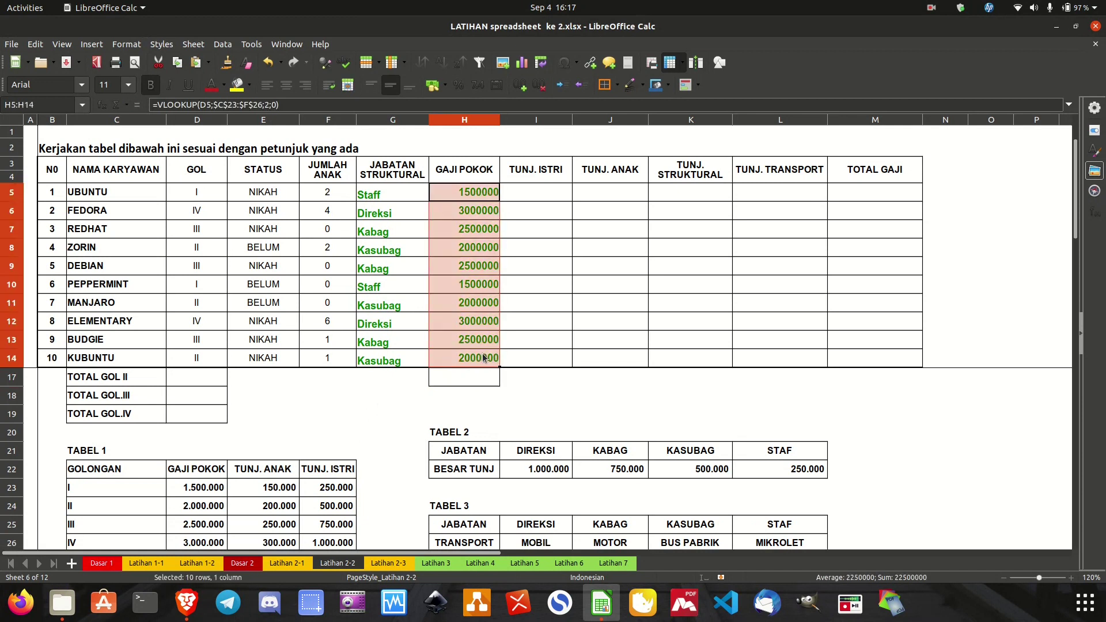
right_click(471, 297)
click(512, 512)
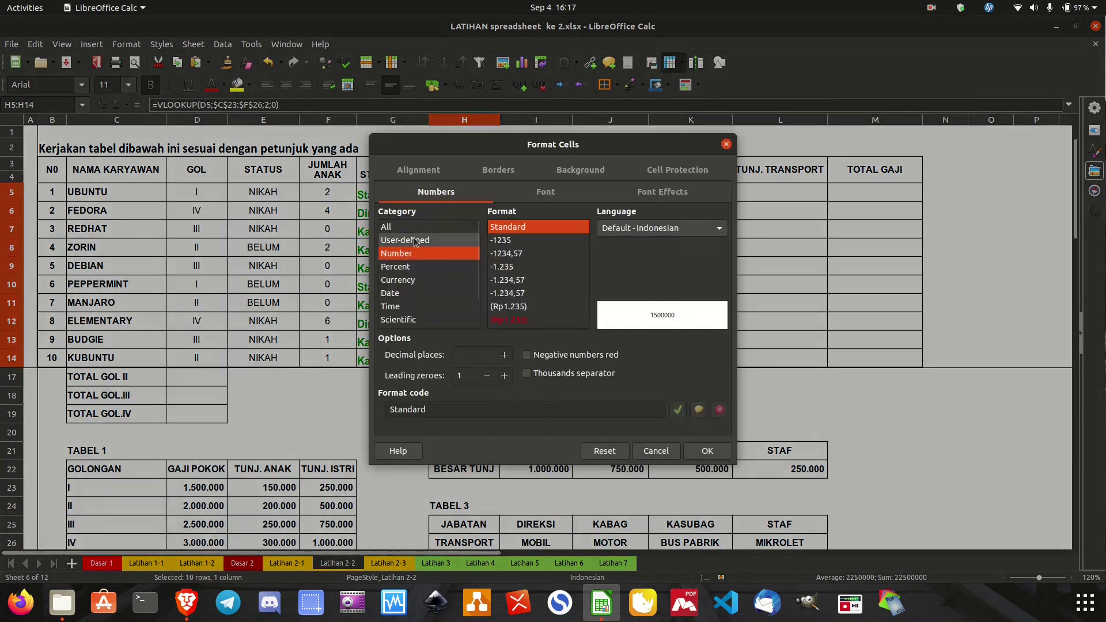
click(397, 279)
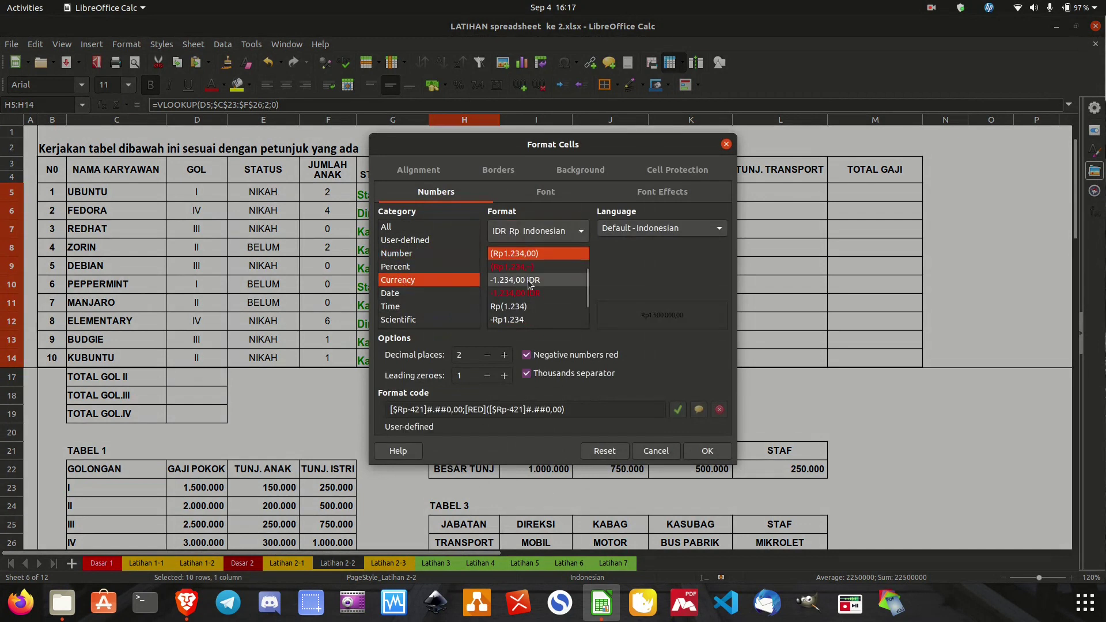
click(535, 255)
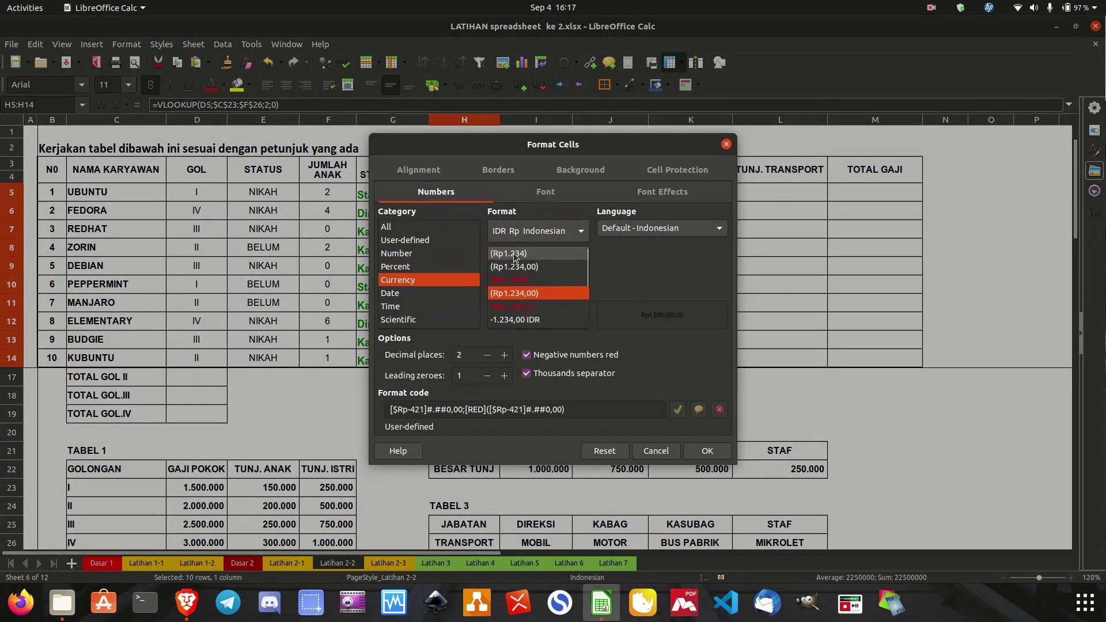
click(509, 253)
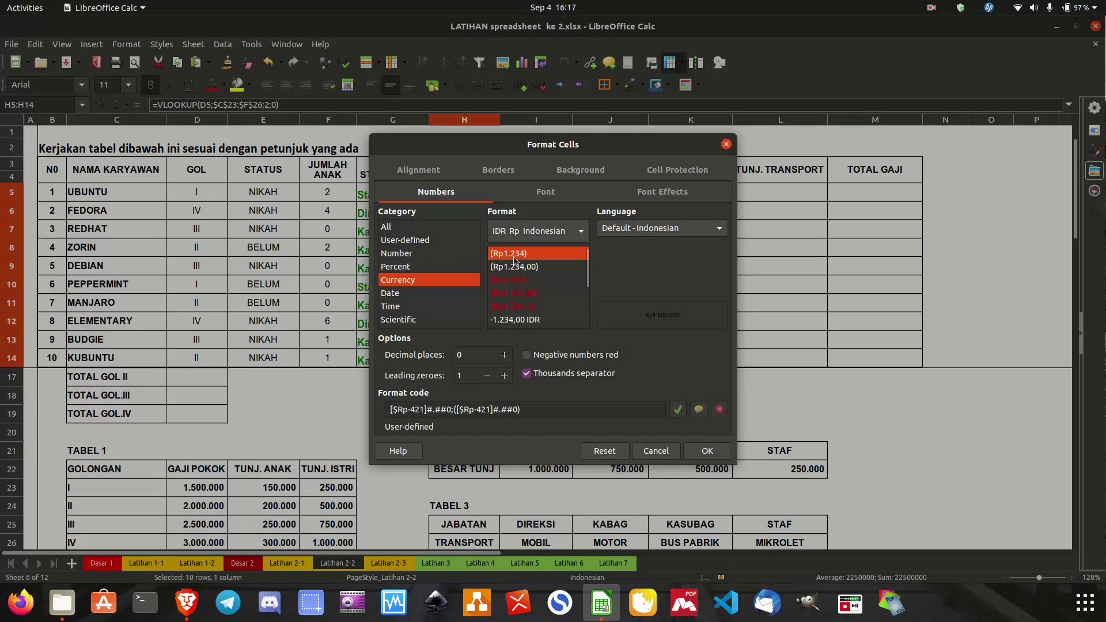
click(704, 452)
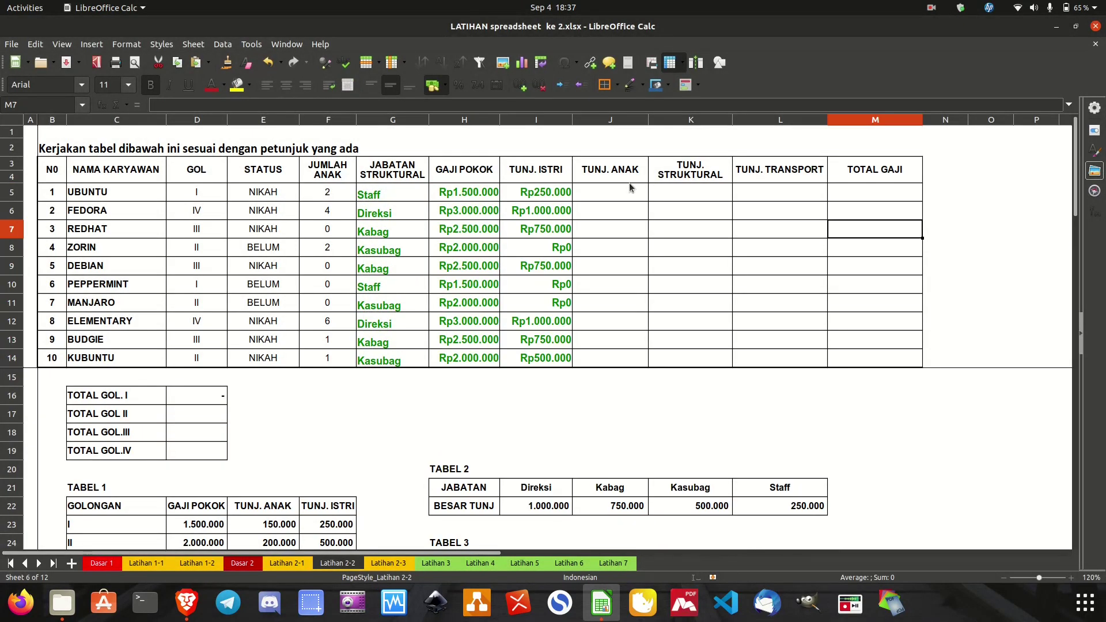
Step: Check the child allowance rule in rows 32–33, and start an IF formula with a nested AND test in J5 under Tunj. Anak
click(629, 187)
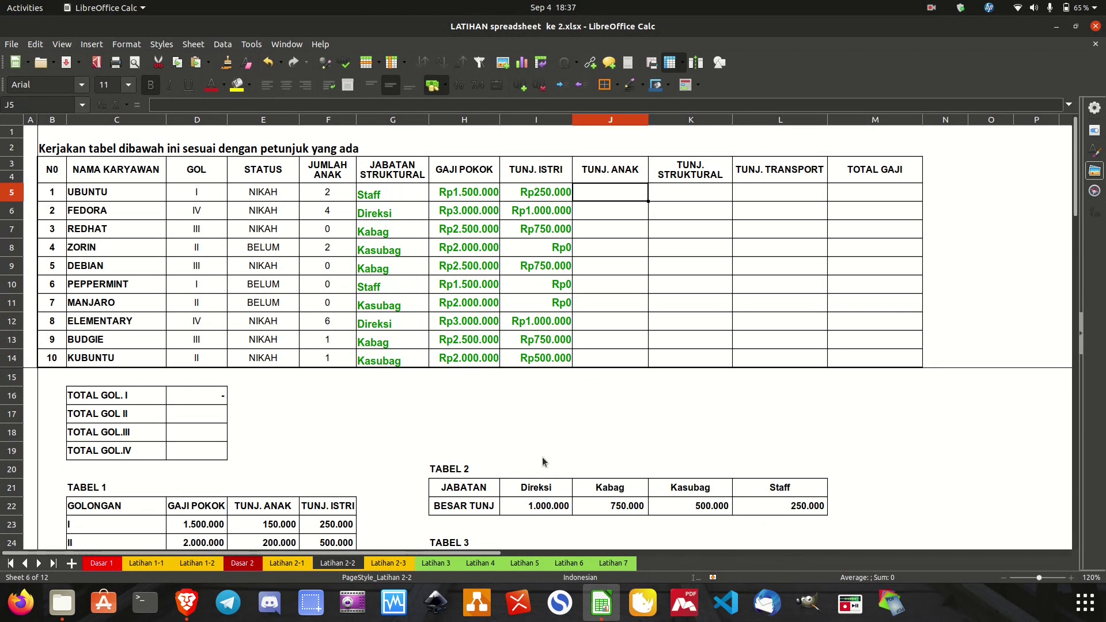
scroll(542, 461, down, 3)
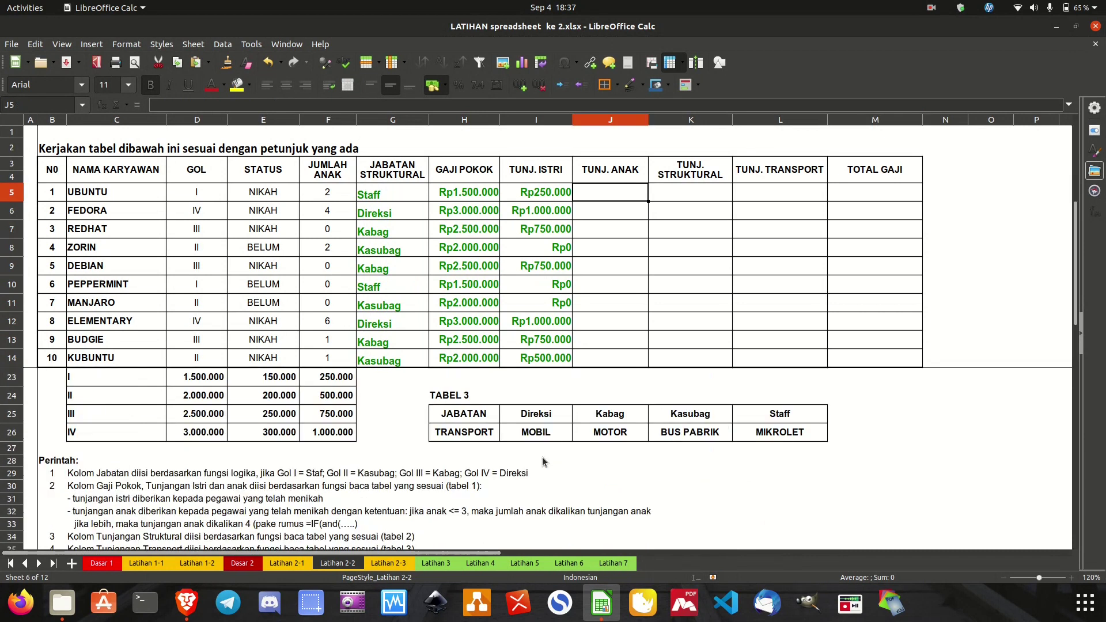
click(104, 524)
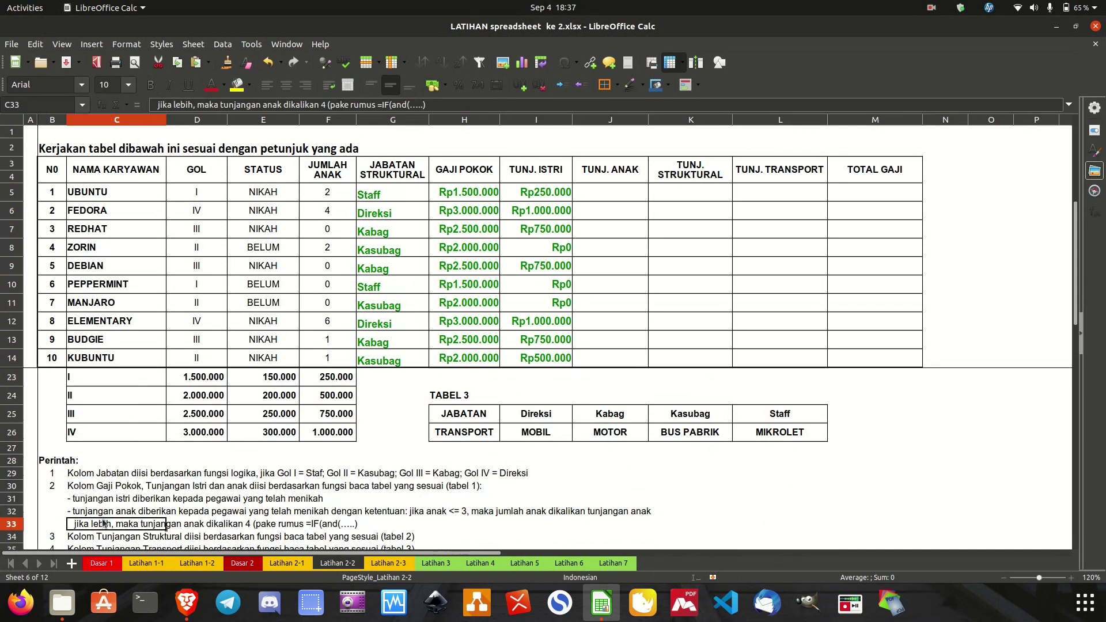
click(104, 512)
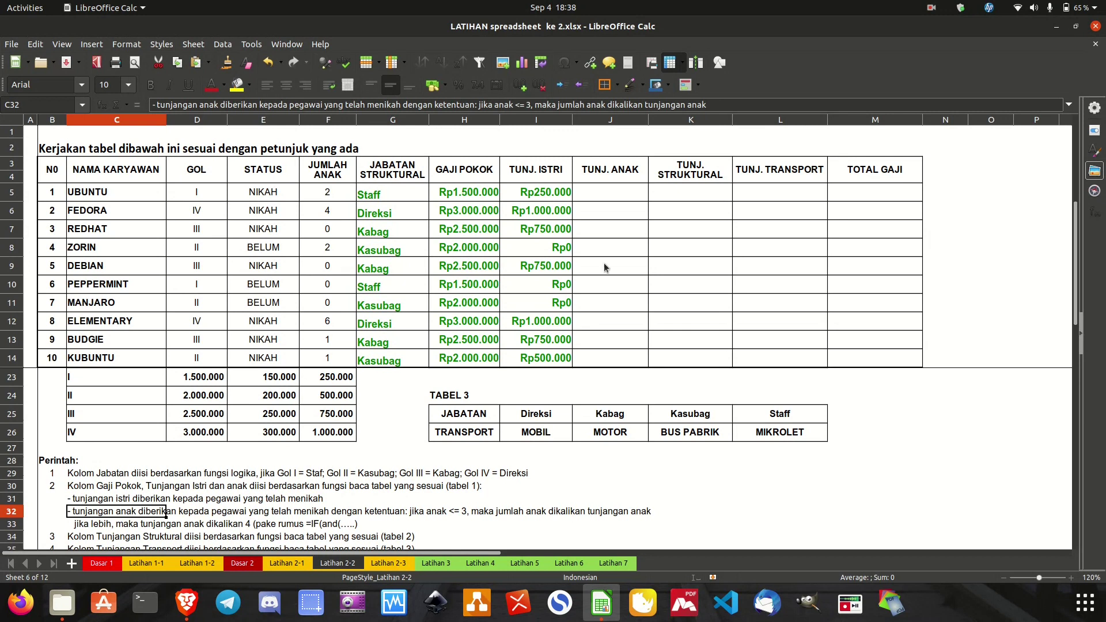
click(613, 193)
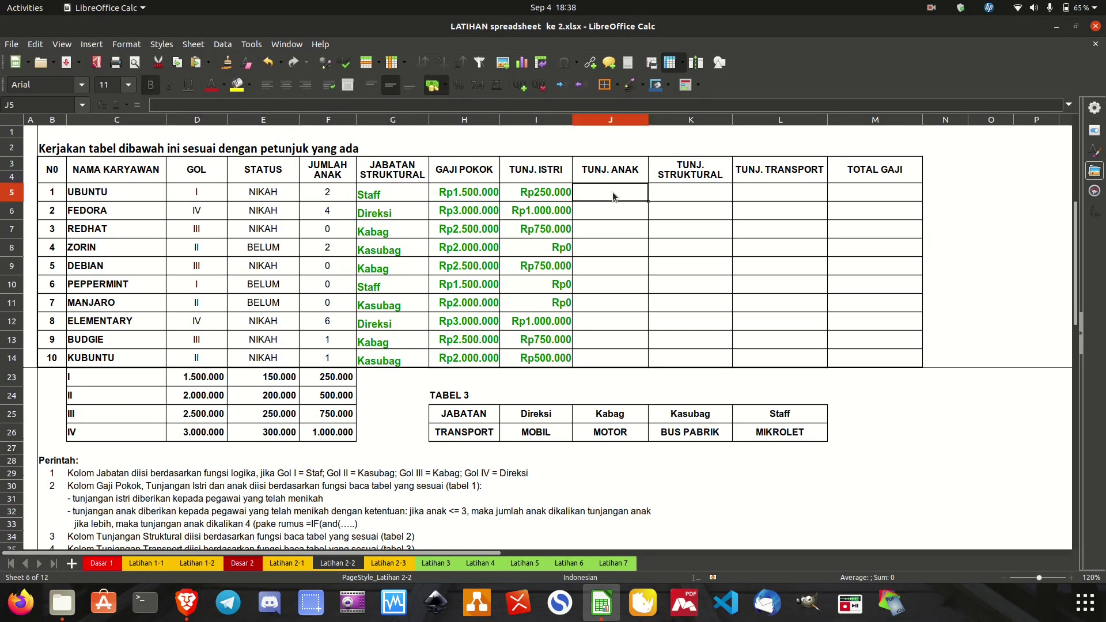
text(=)
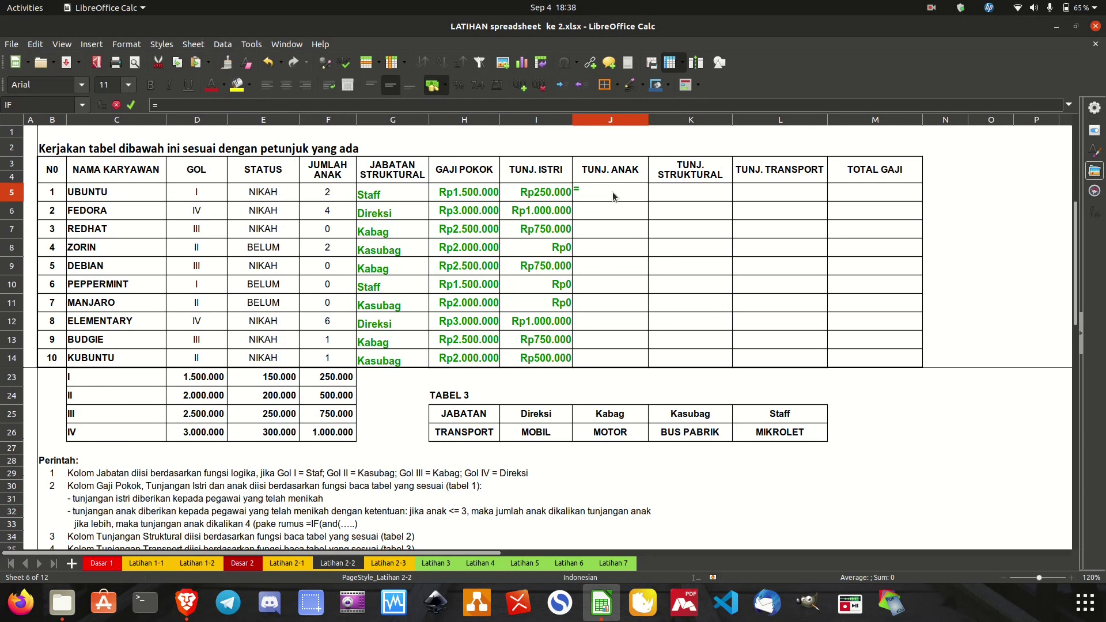
text(i)
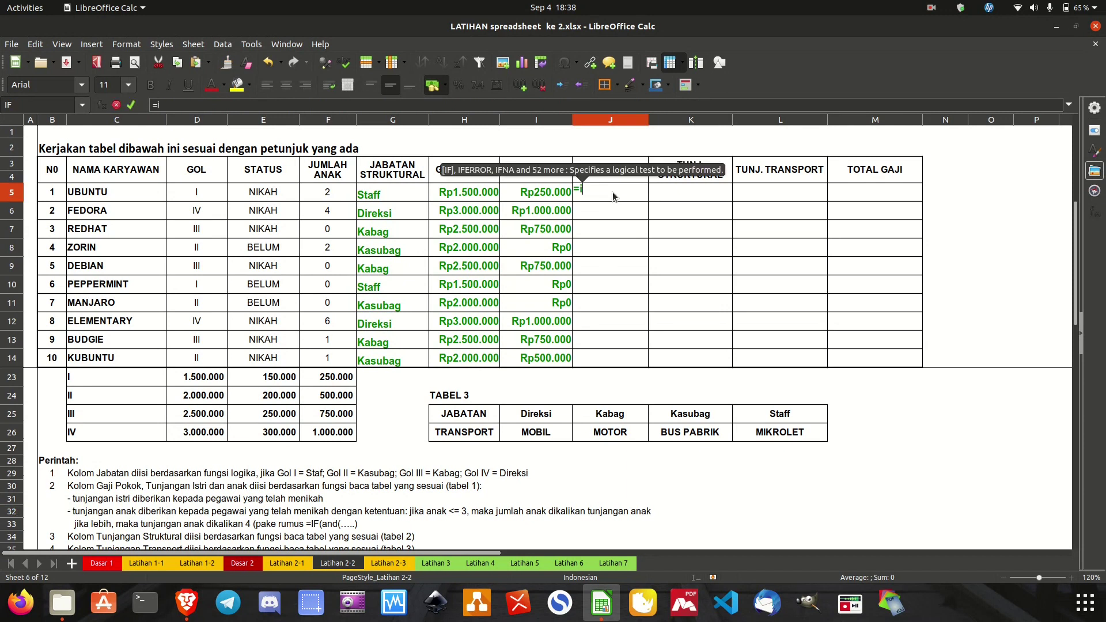
text(f)
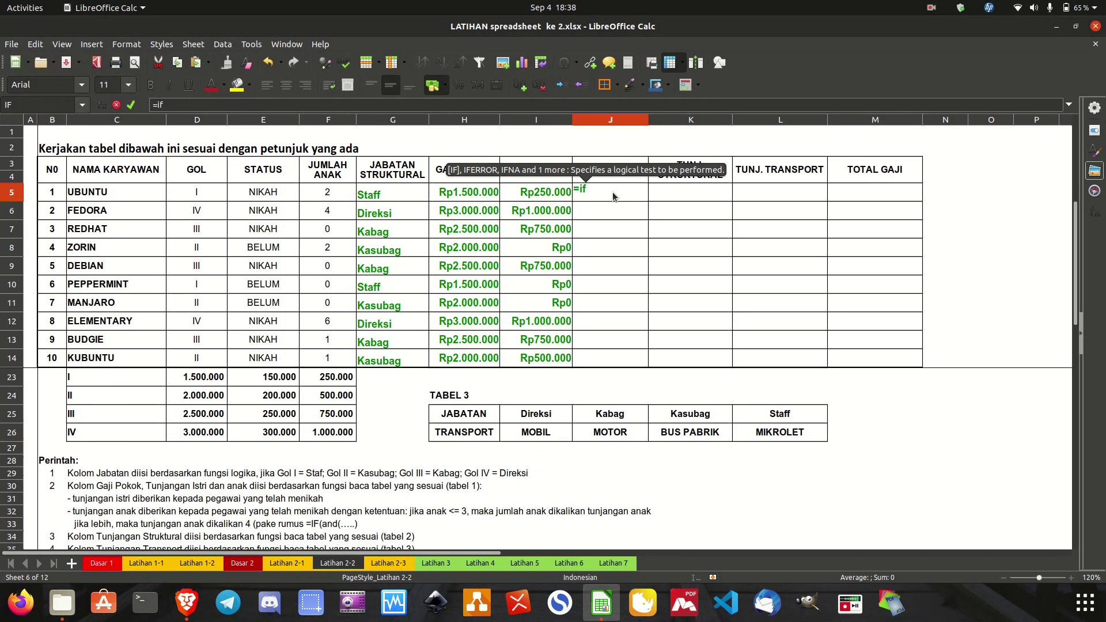
text(()
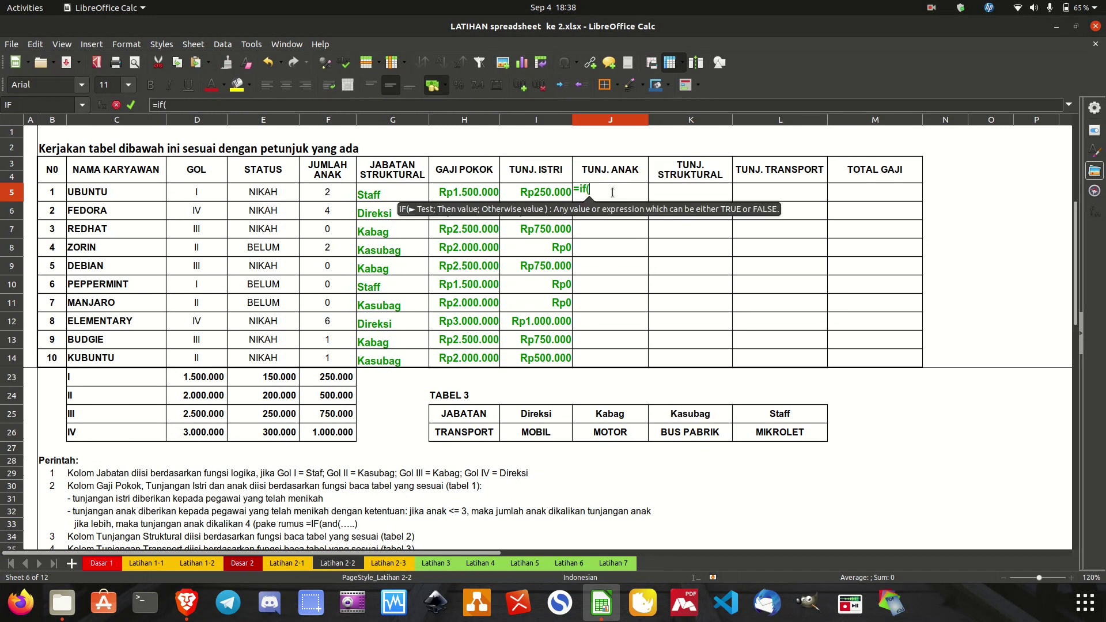
text(AND()
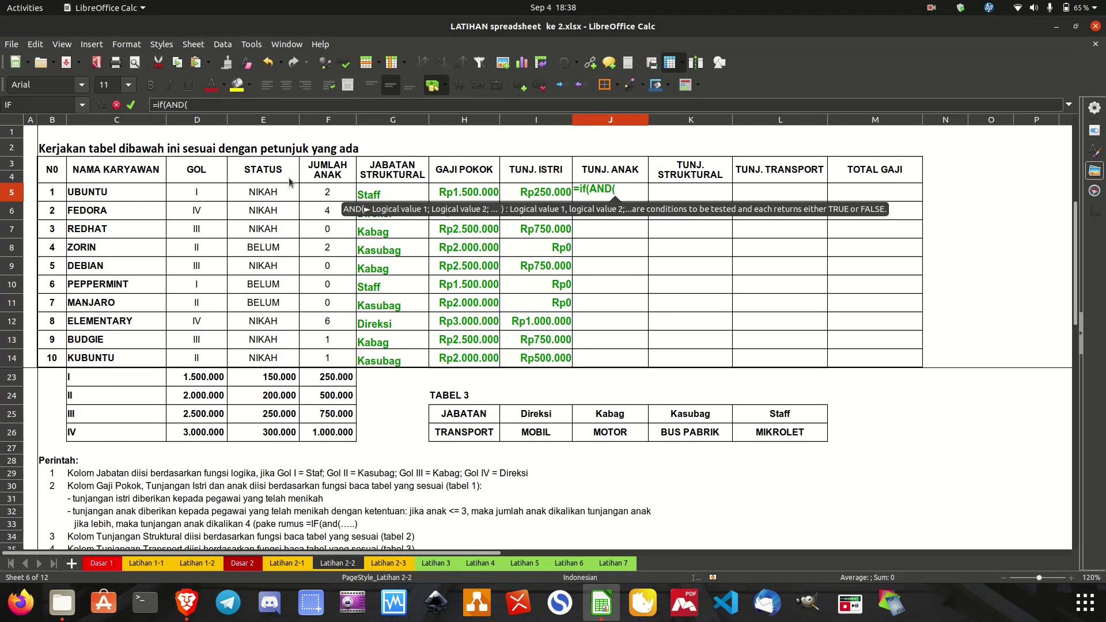
Step: Enter the AND conditions of the J5 formula as E5="NIKAH" and F5<=3, and close the test
click(273, 192)
text(=")
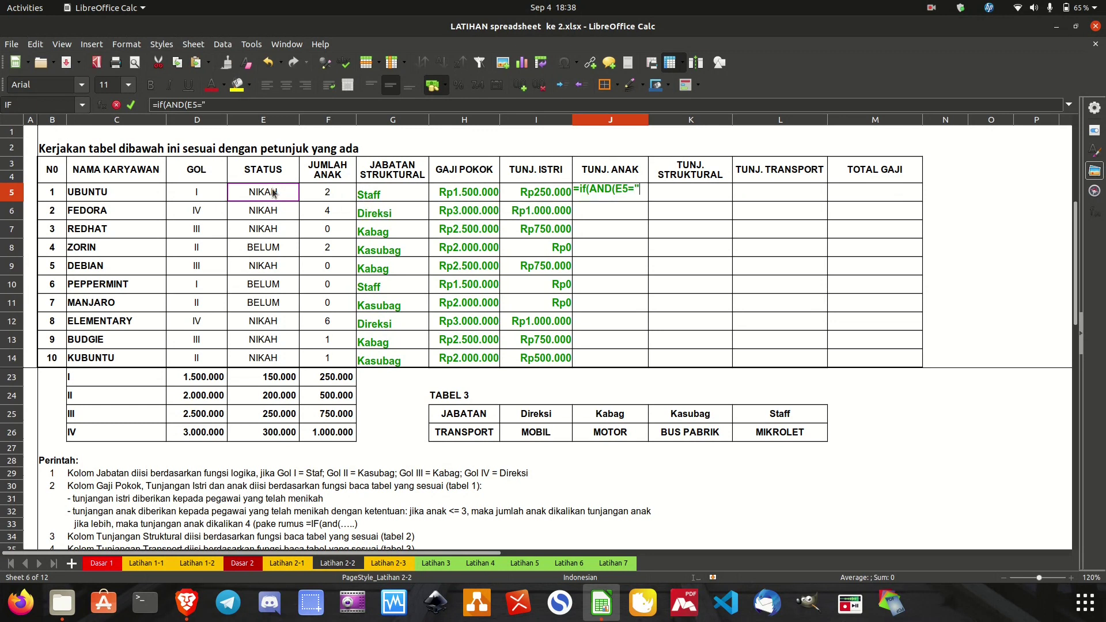
text(NIKAH")
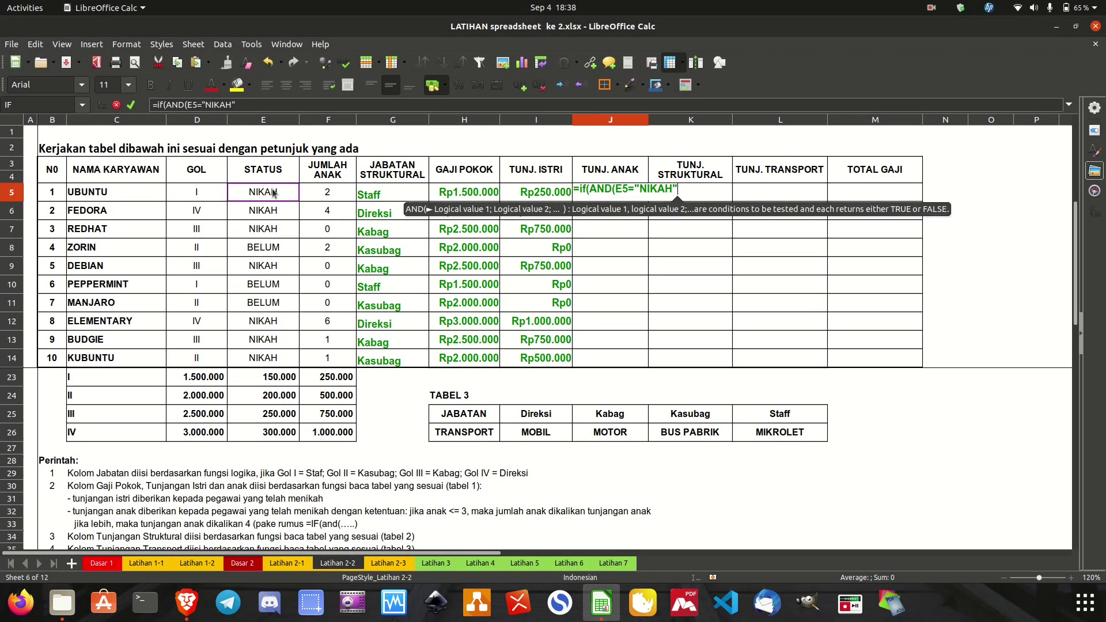
text(;)
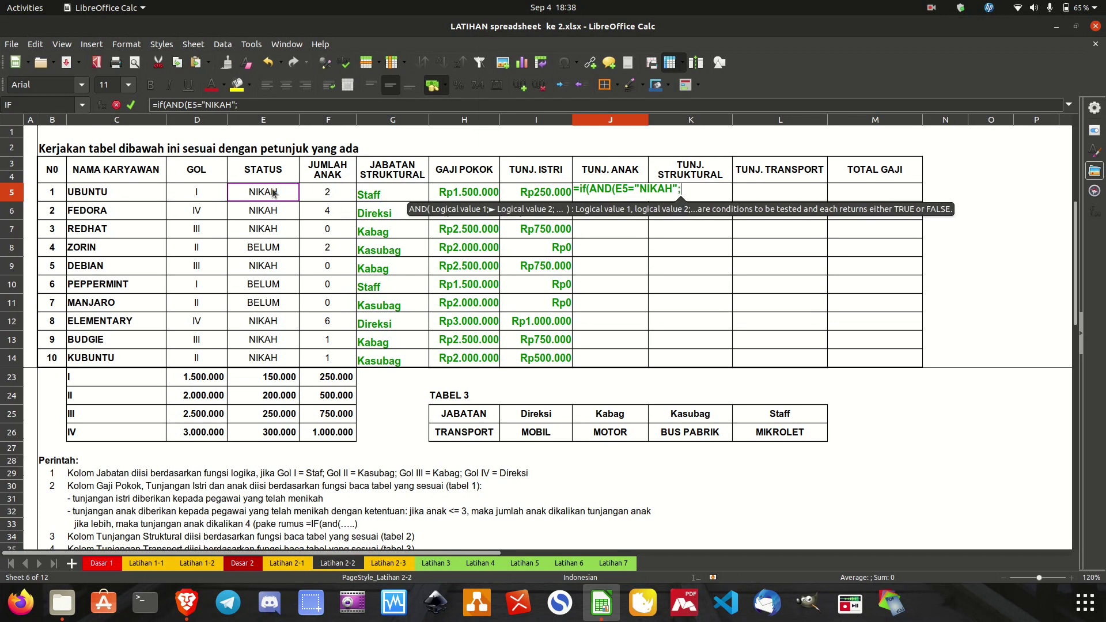
click(325, 195)
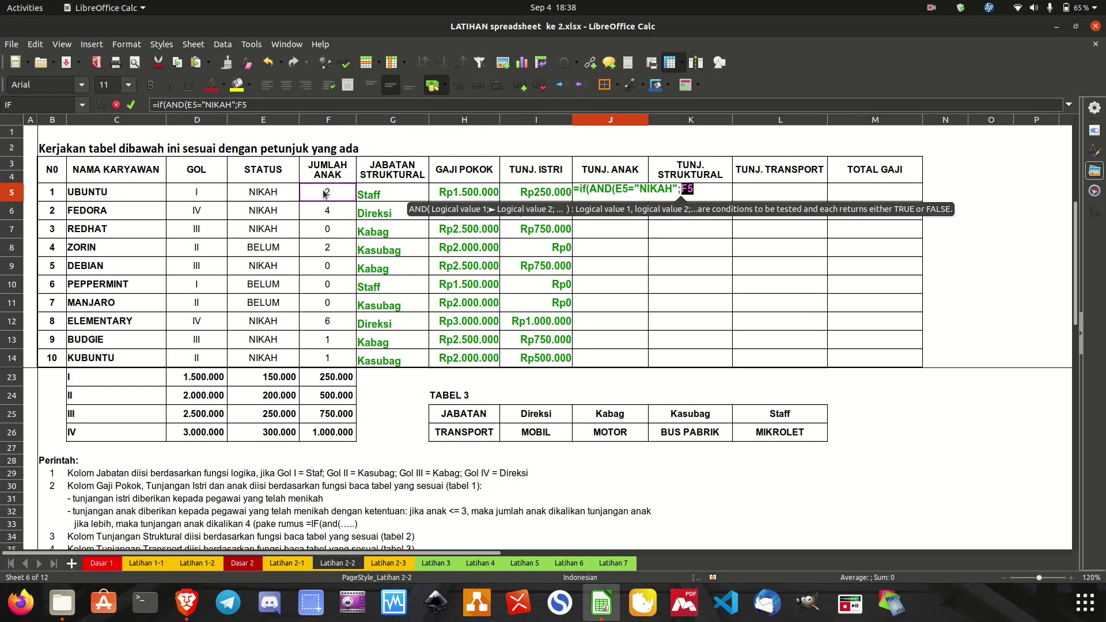
text(<)
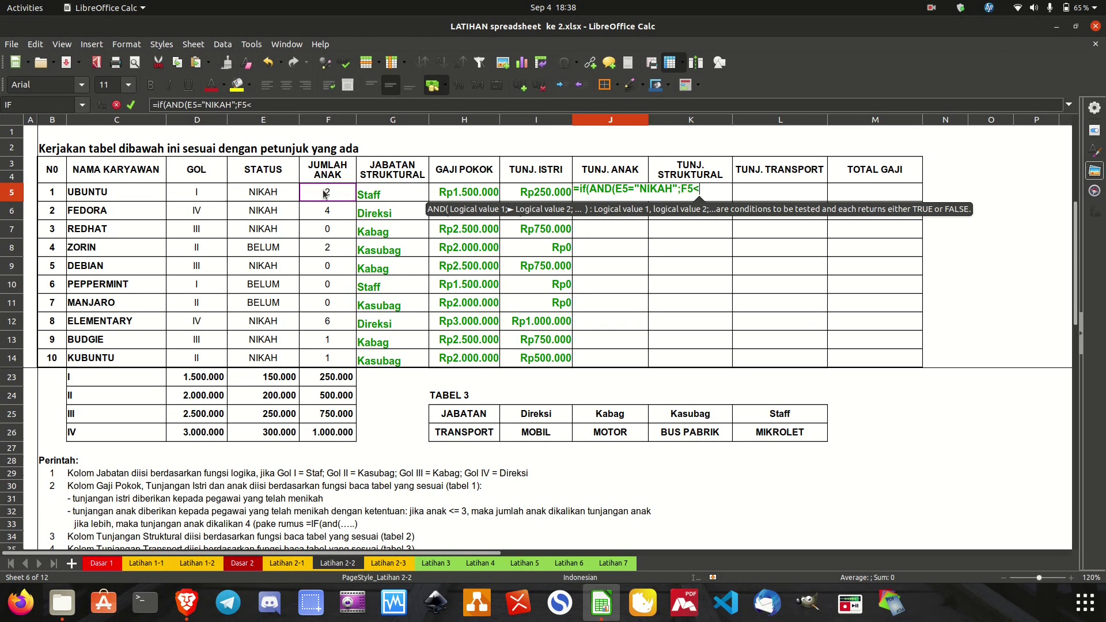
text(=)
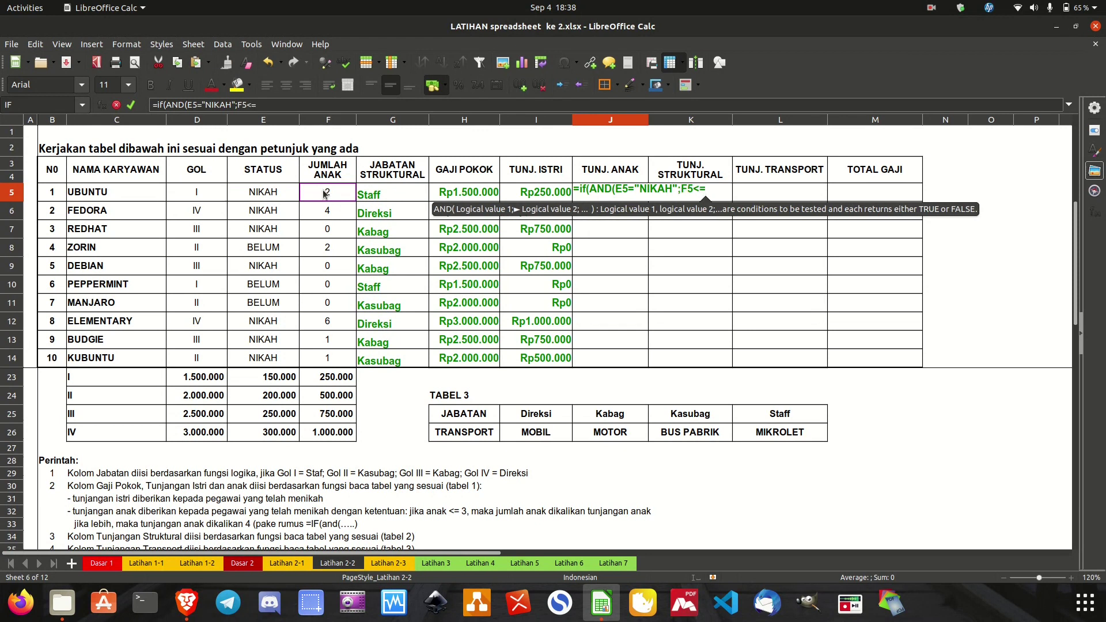
text(3))
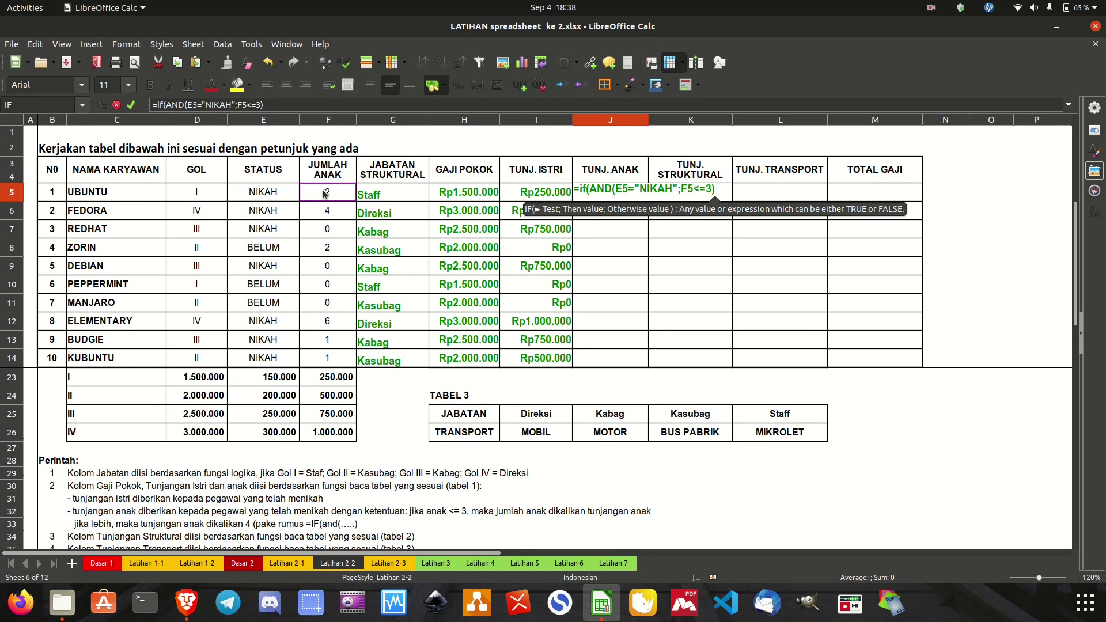
text(;)
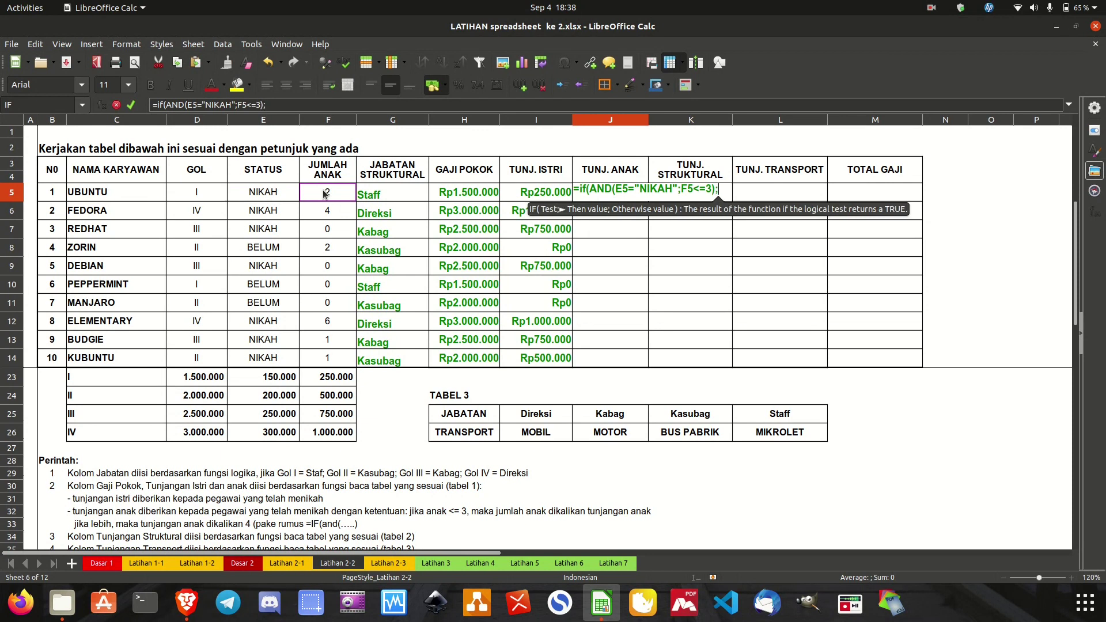
Step: Add a VLOOKUP as the IF's then value, searching D5 in the absolute Tabel 1 range $C$23:$F$26
text(VLOOKUP)
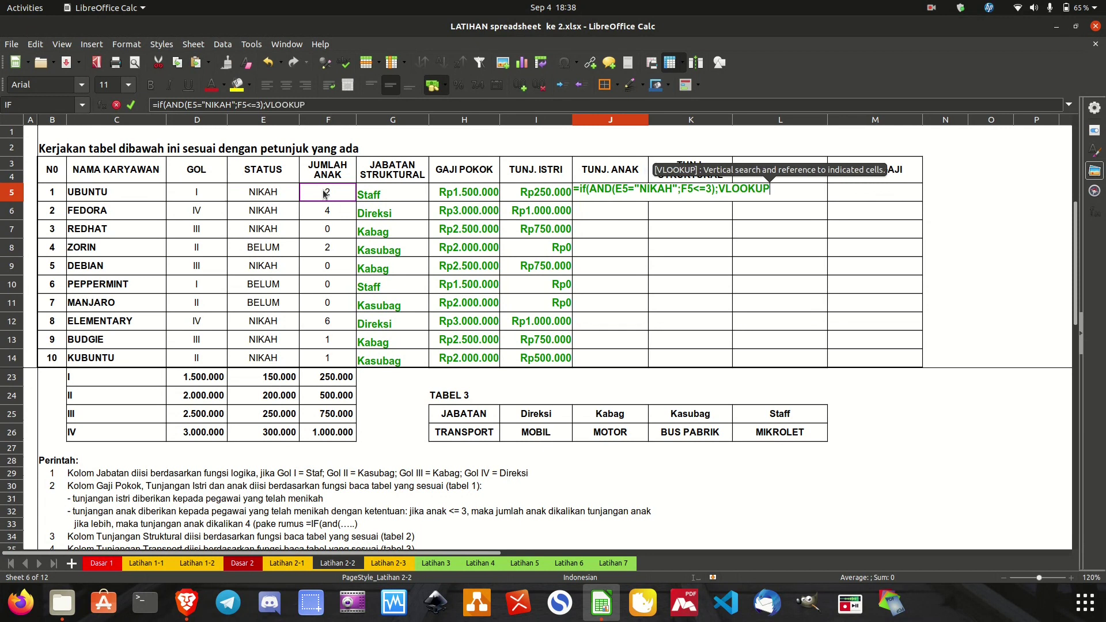
text(()
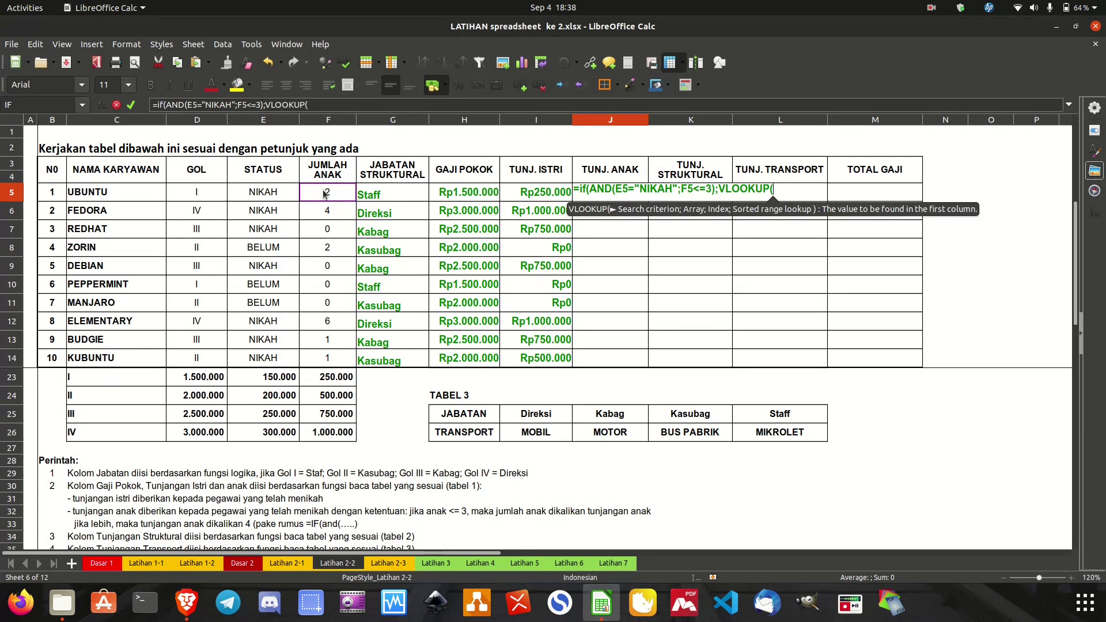
click(206, 190)
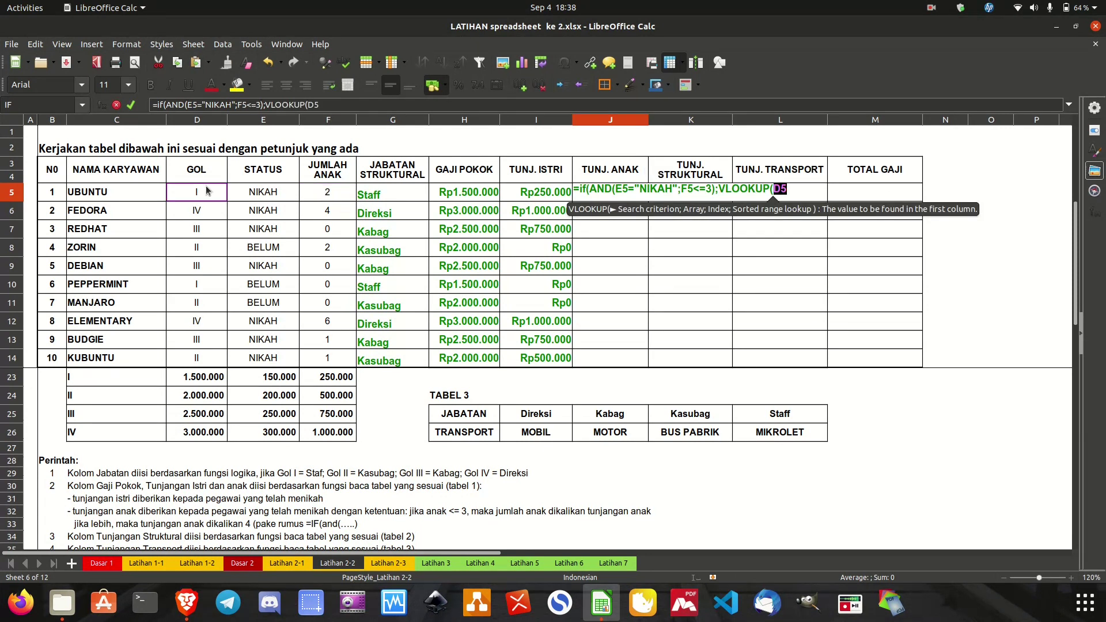
text(;)
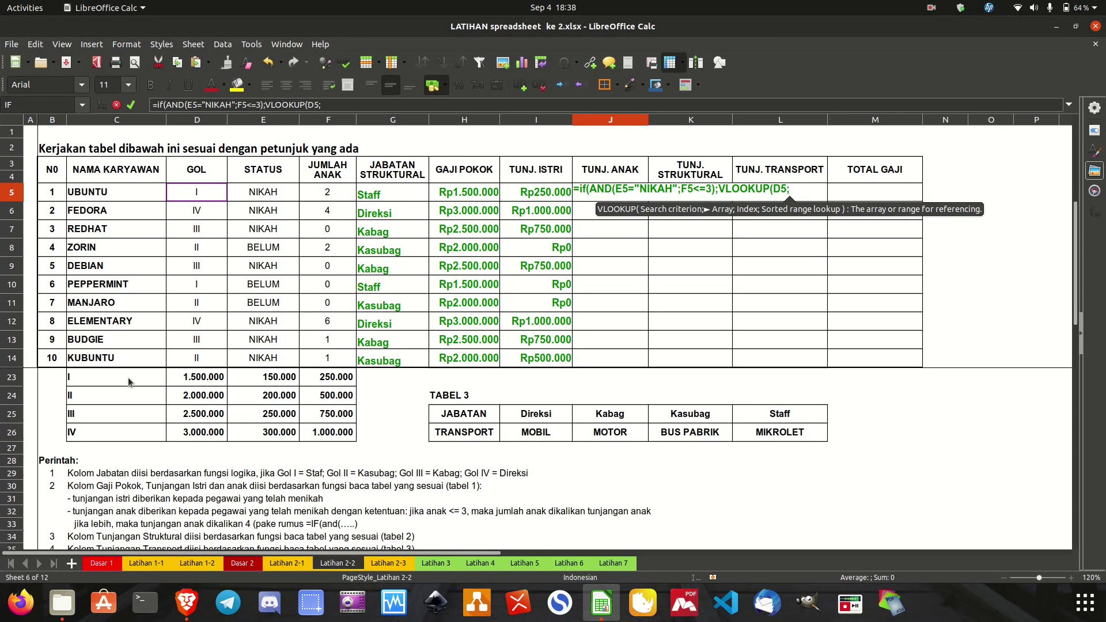
drag(130, 382, 324, 441)
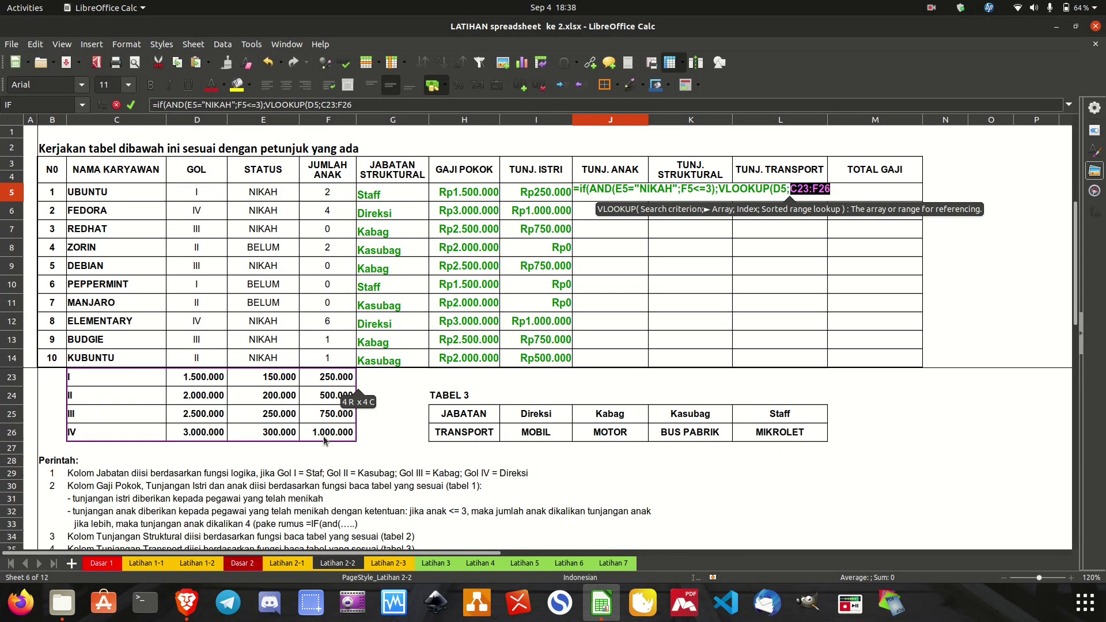
scroll(324, 441, up, 3)
scroll(324, 441, down, 2)
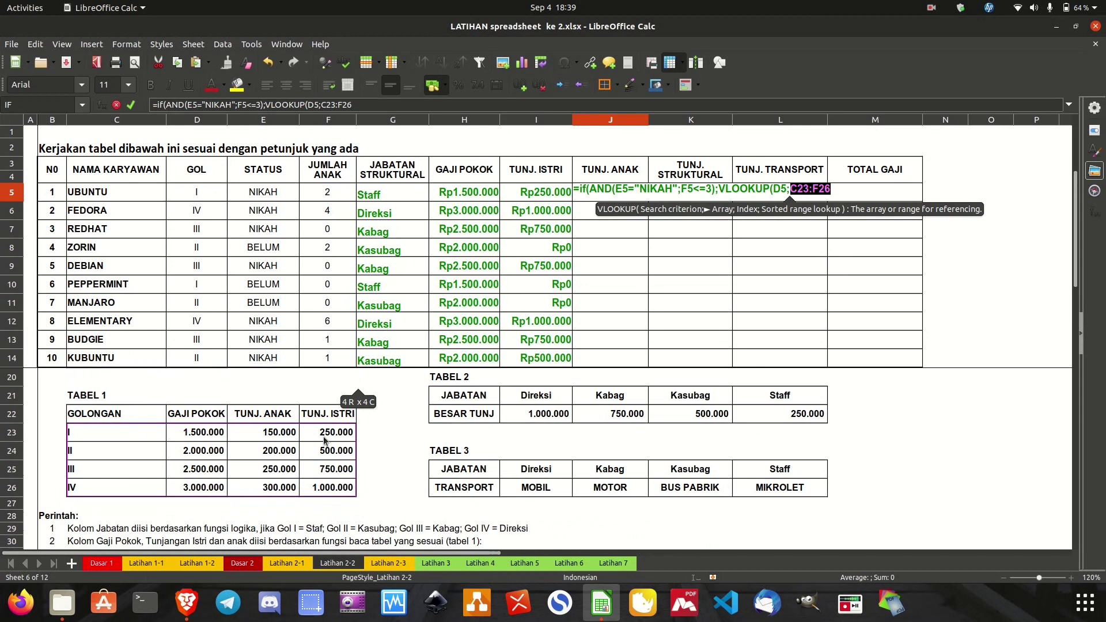
key(F4)
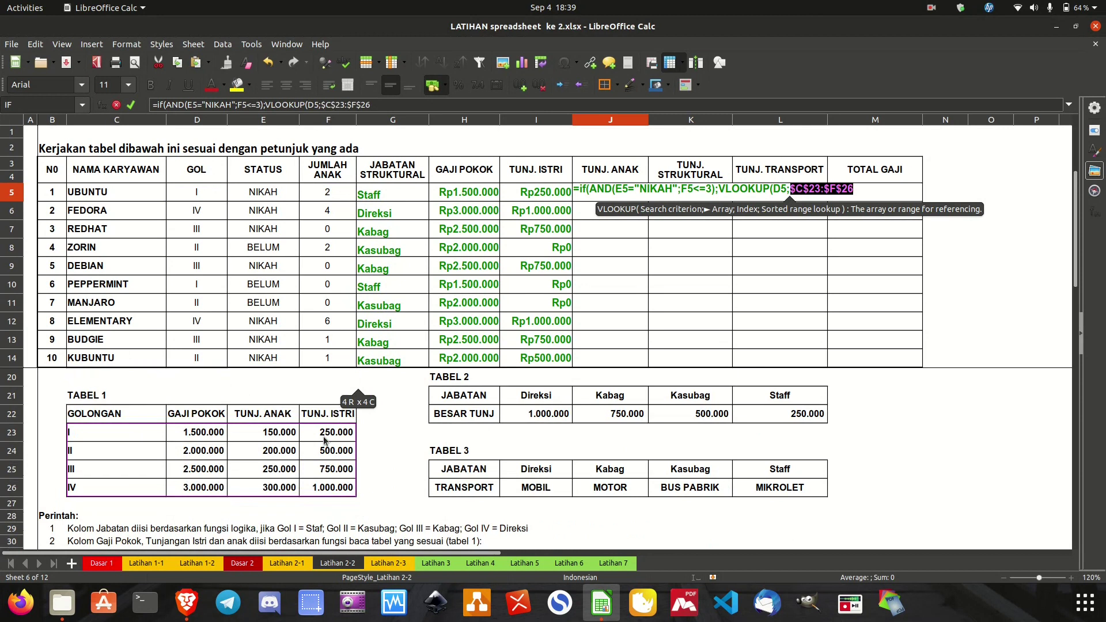
Step: Complete the VLOOKUP with column index 3 and sorted range lookup 0, and multiply it by the child count in F5
text(;)
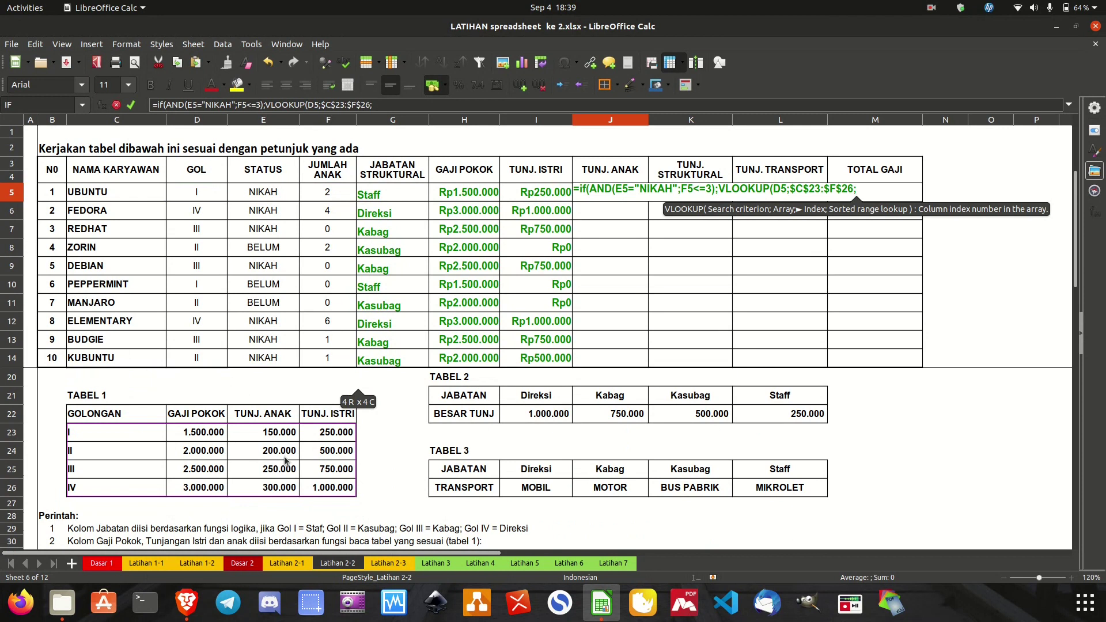
text(3;0)
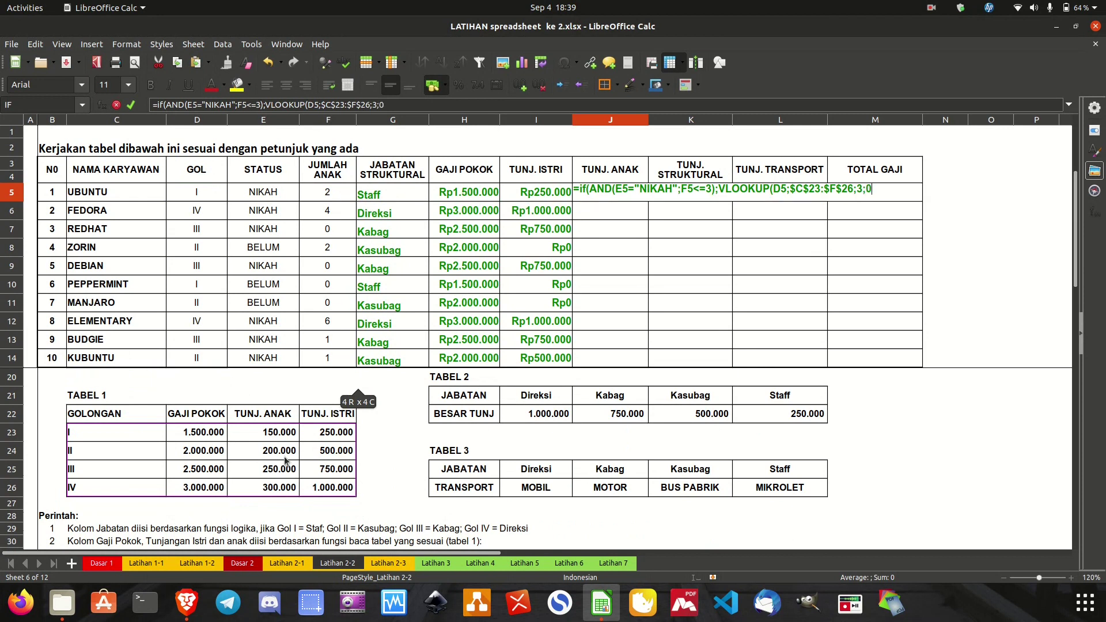
text())
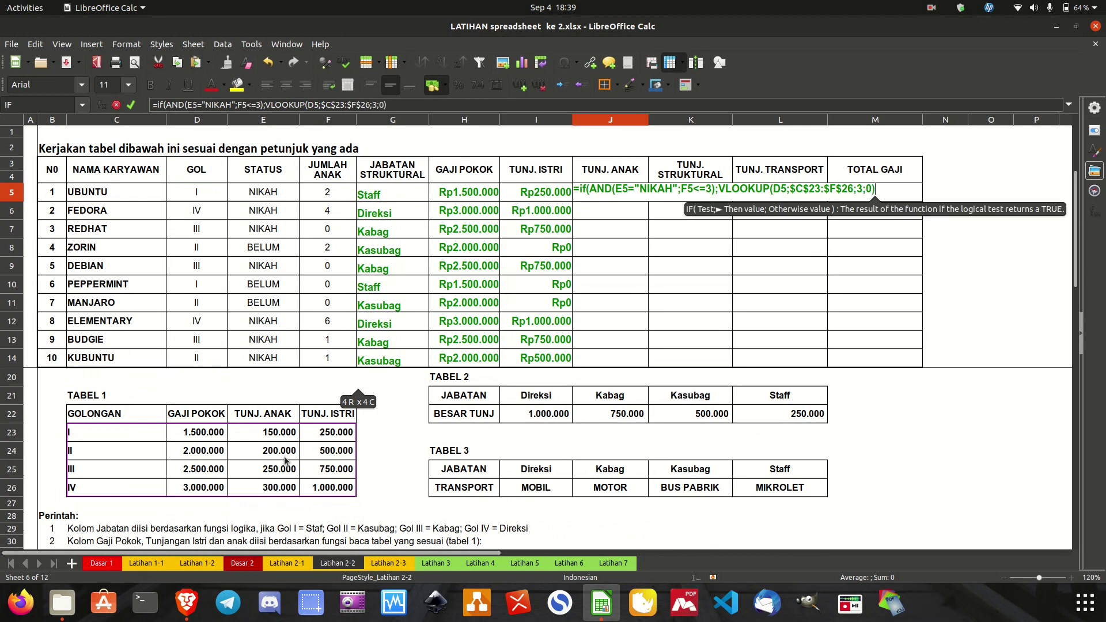
text(*)
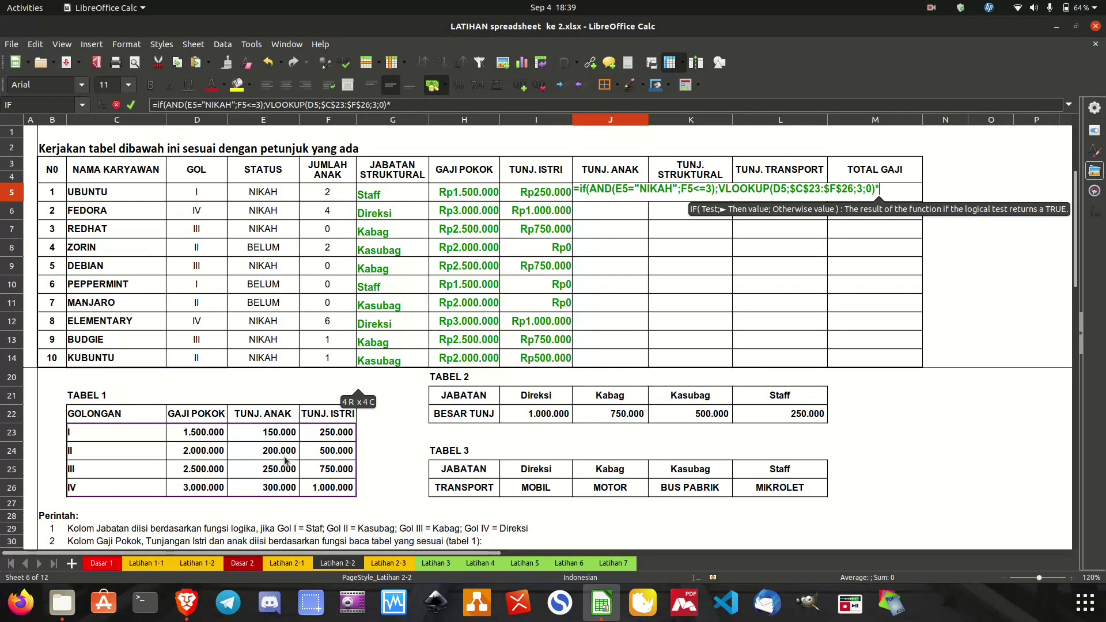
click(334, 191)
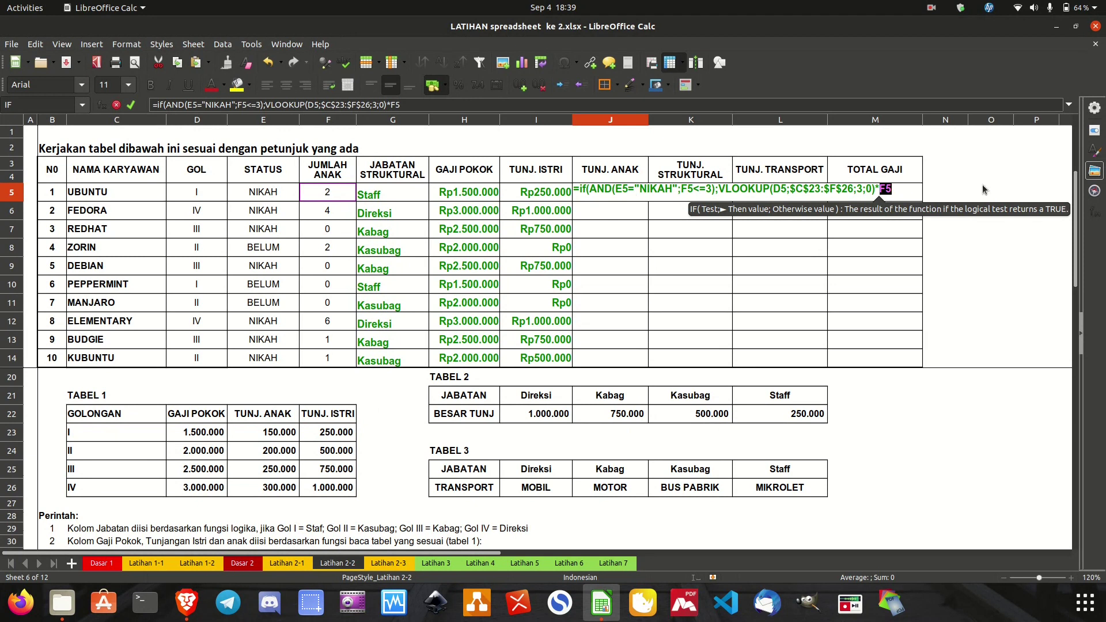
Step: Add a nested IF as the otherwise value of the J5 formula, with the test F5>3
text(;)
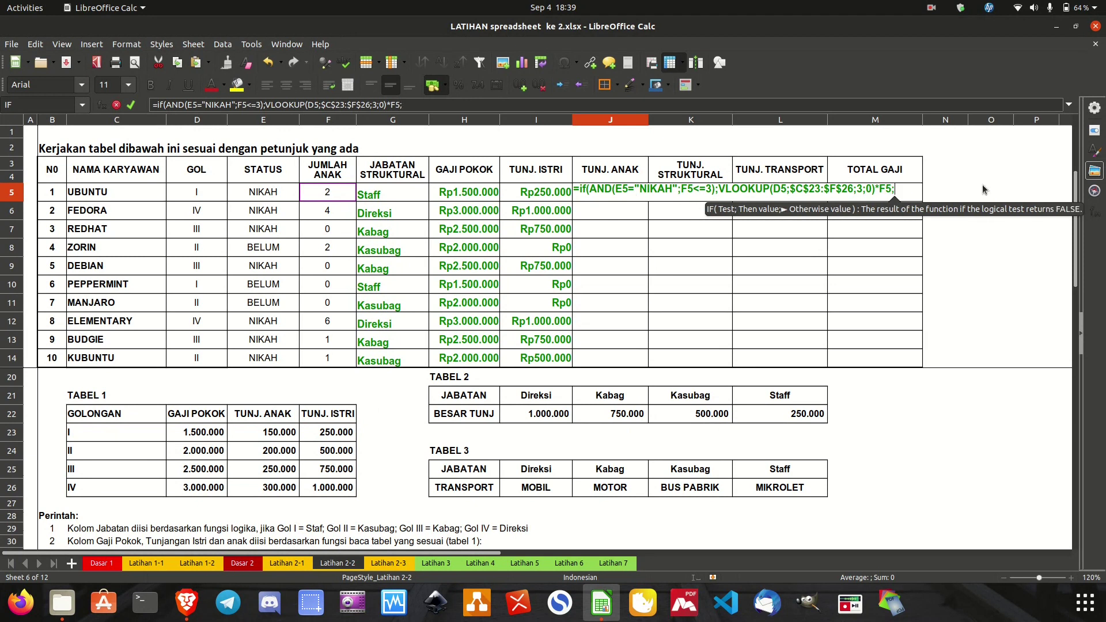
text(IF()
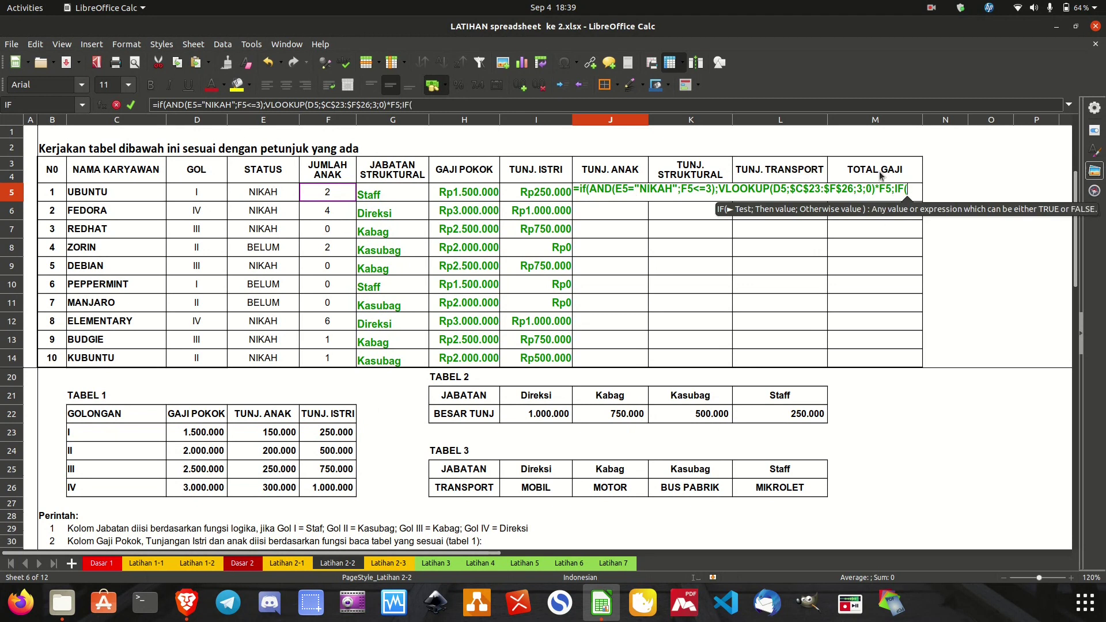
click(328, 192)
text(>3)
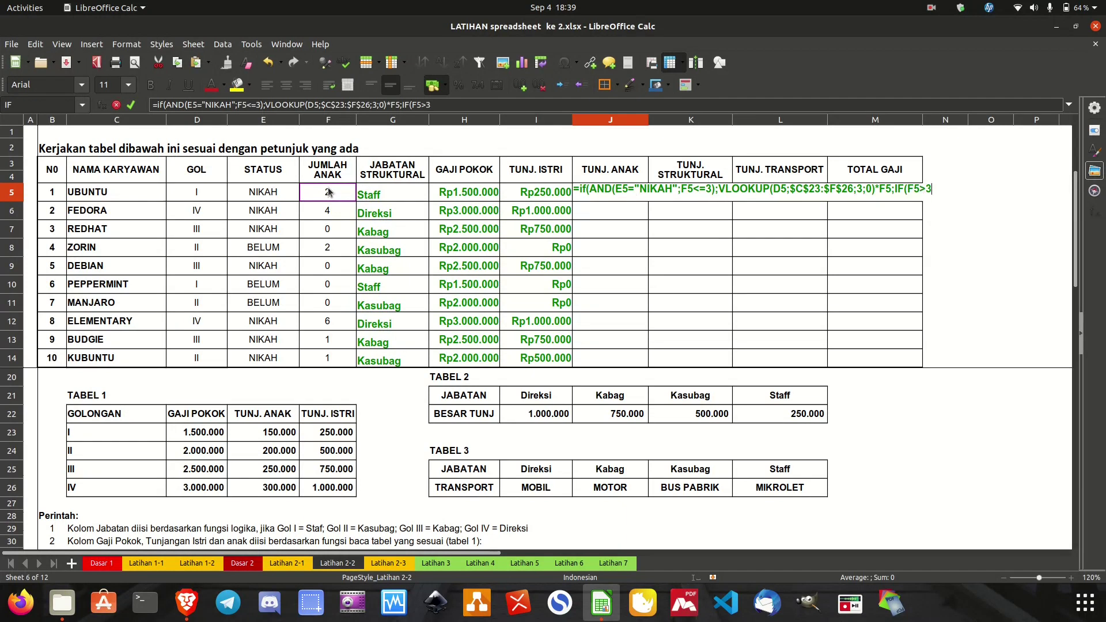
text(;)
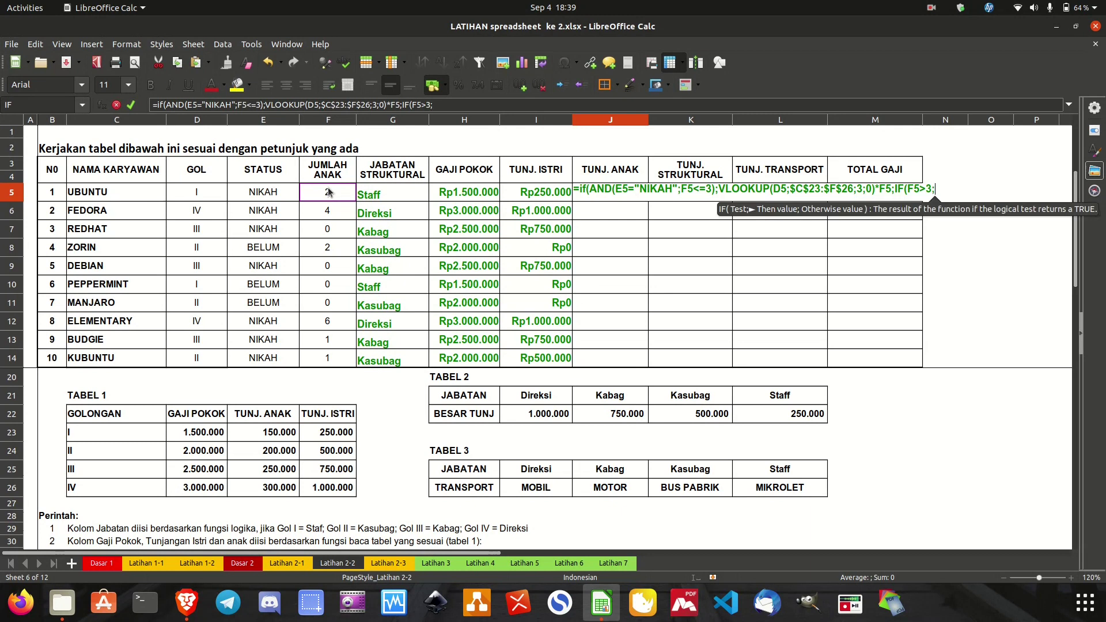
Step: Give the nested IF a VLOOKUP as its then value, searching D5 in the absolute Tabel 1 range $C$23:$F$26
text(V)
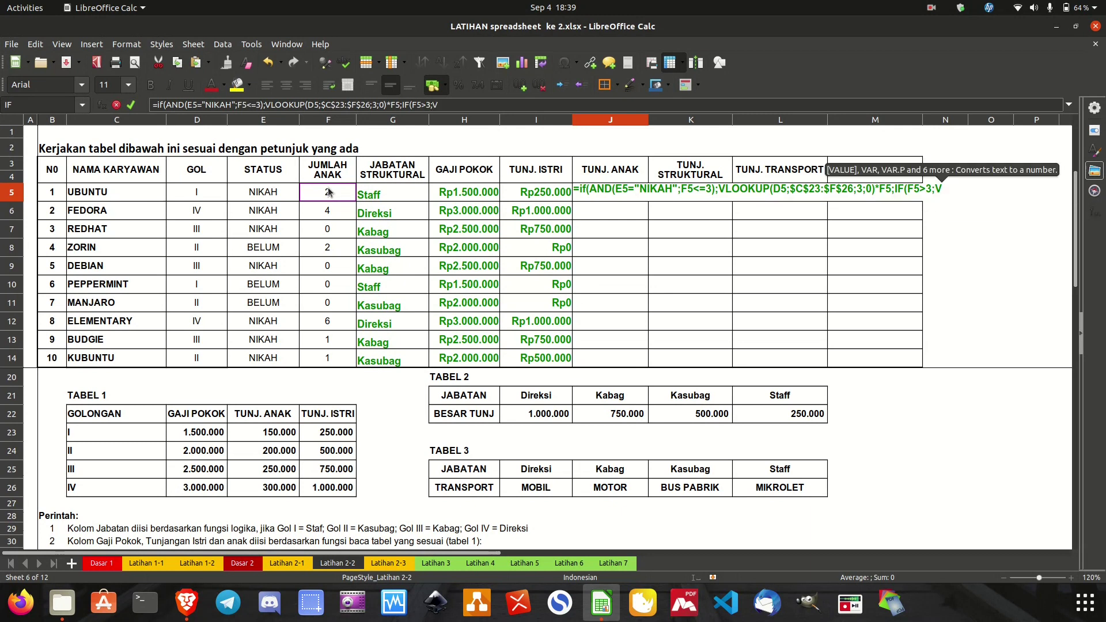
text(LOOKUP()
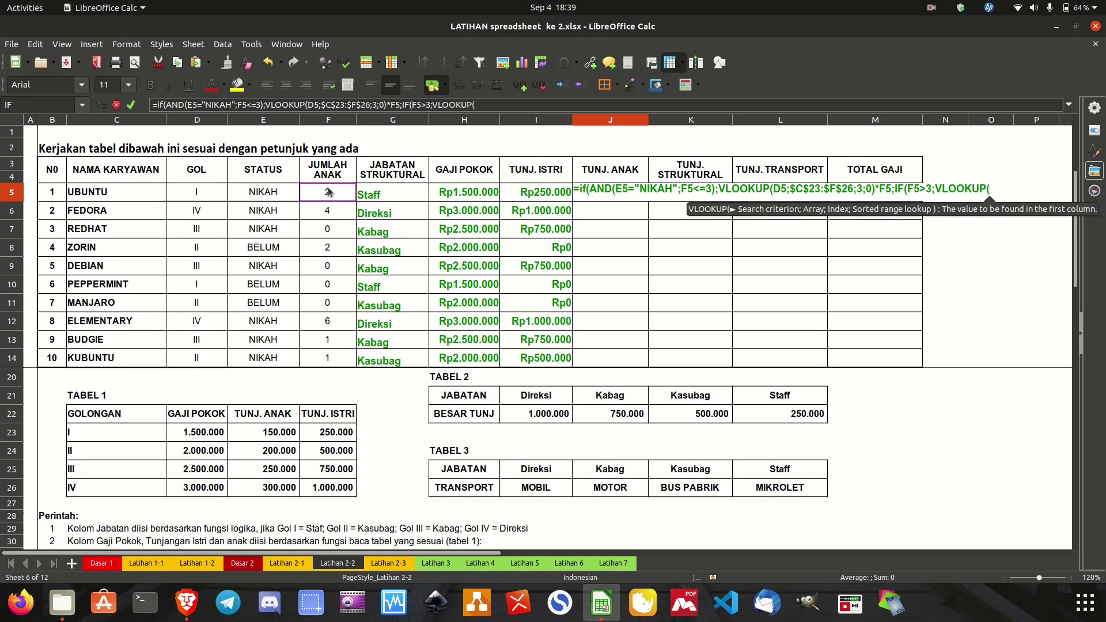
click(206, 195)
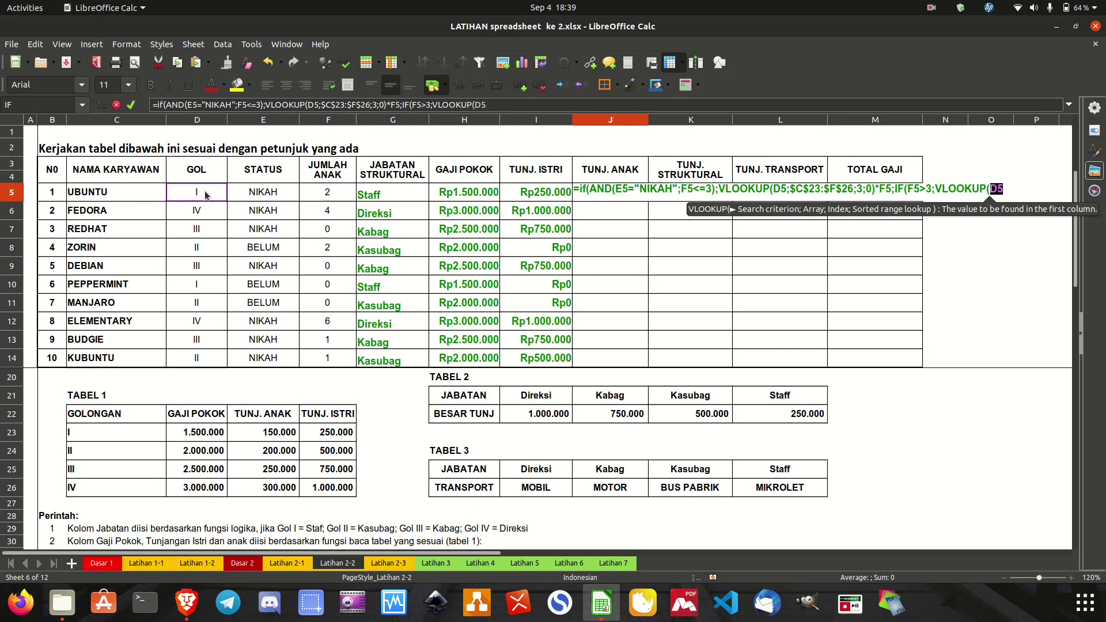
text(;)
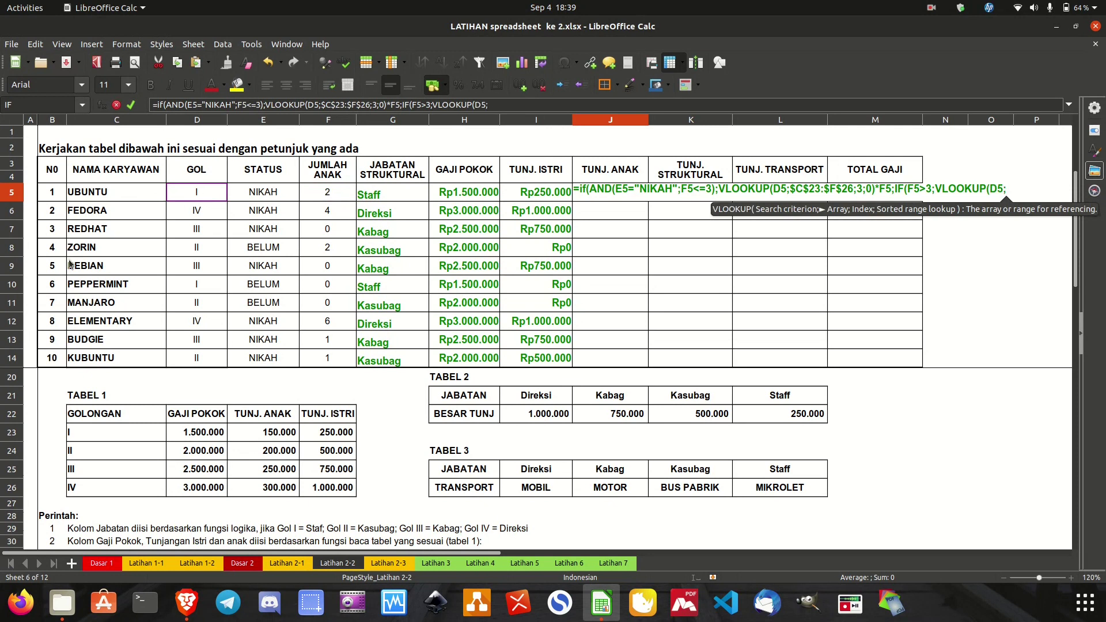
drag(123, 434, 332, 488)
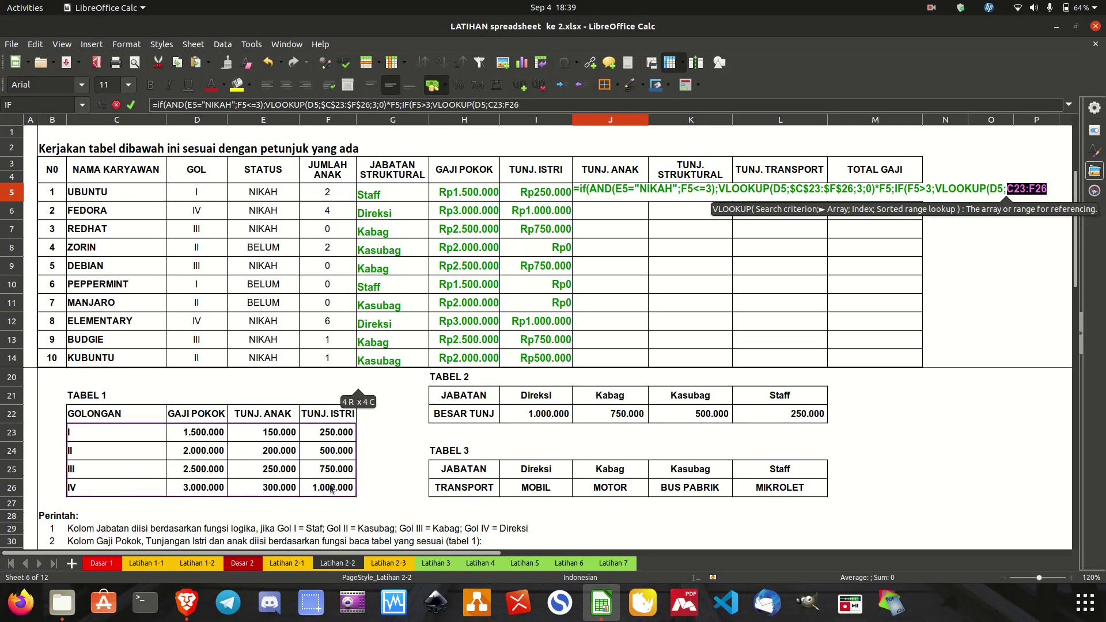
key(F4)
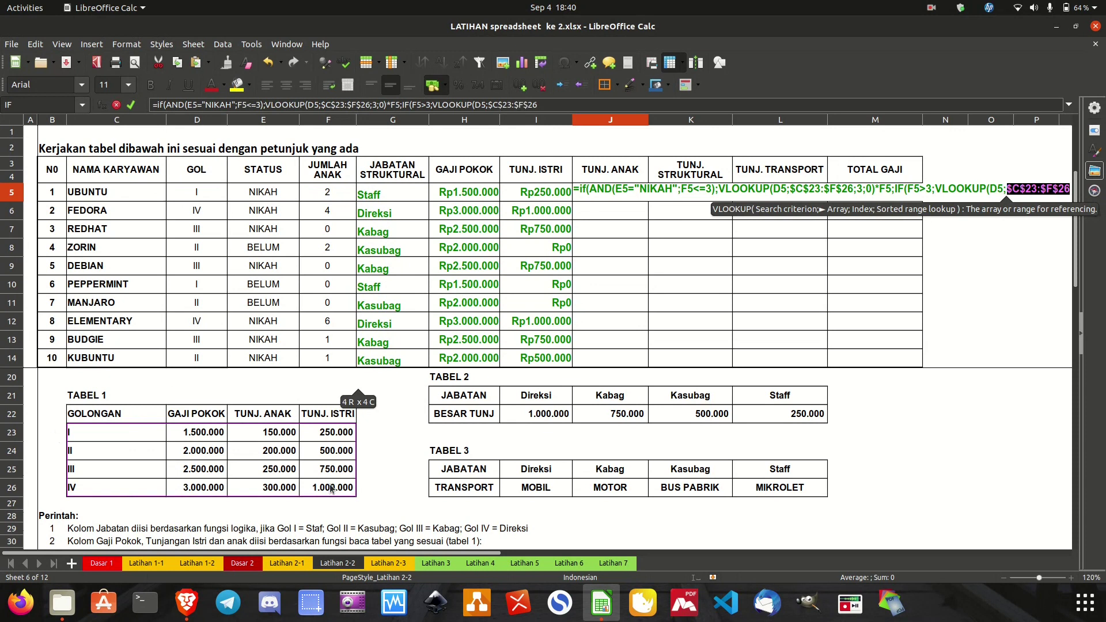
Step: Complete the second VLOOKUP with column index 3 and sorted range lookup 0, and multiply it by 4
text(;)
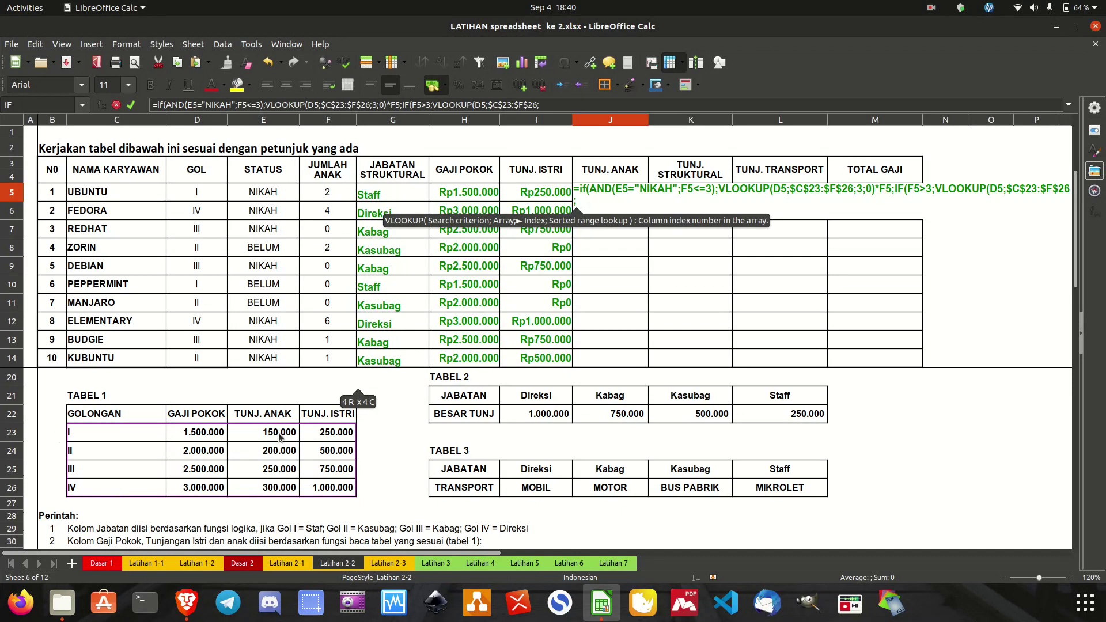
text(3)
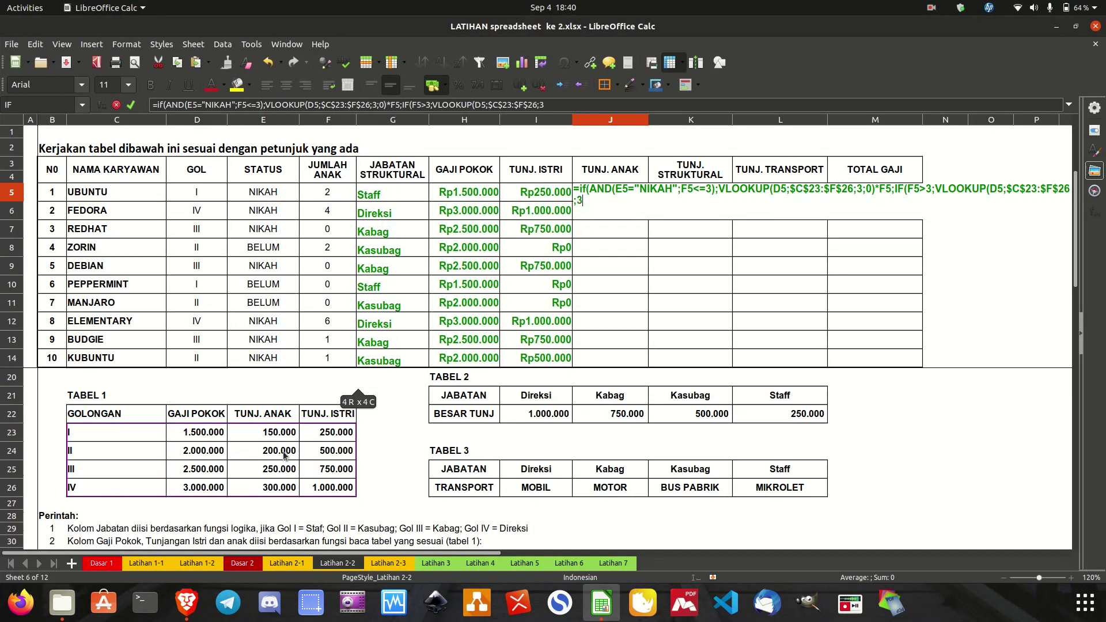
text(;0))
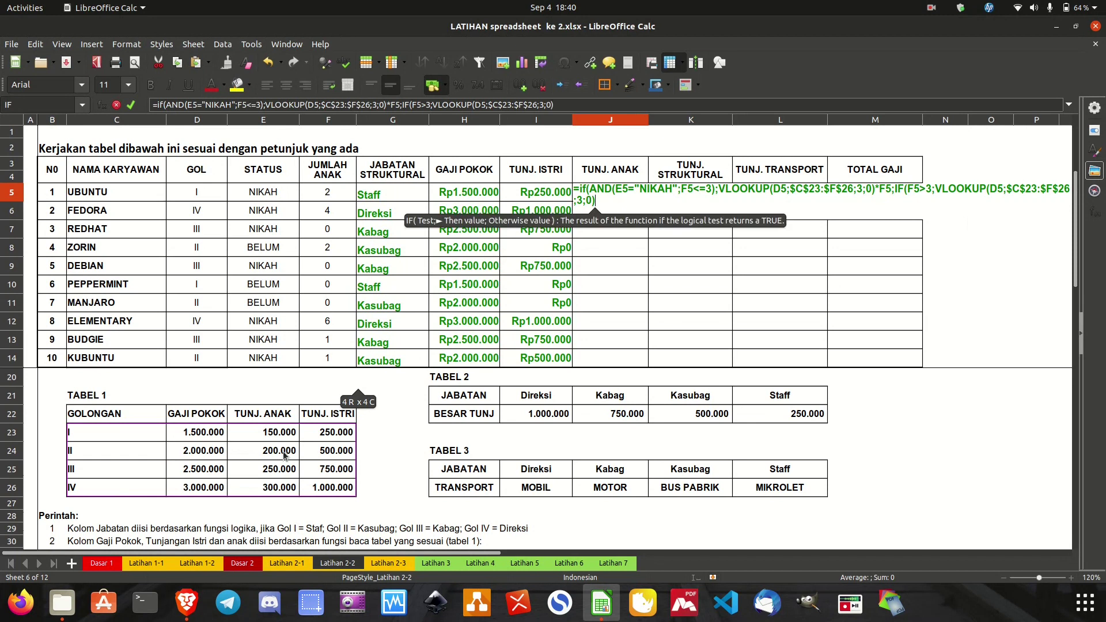
text(*)
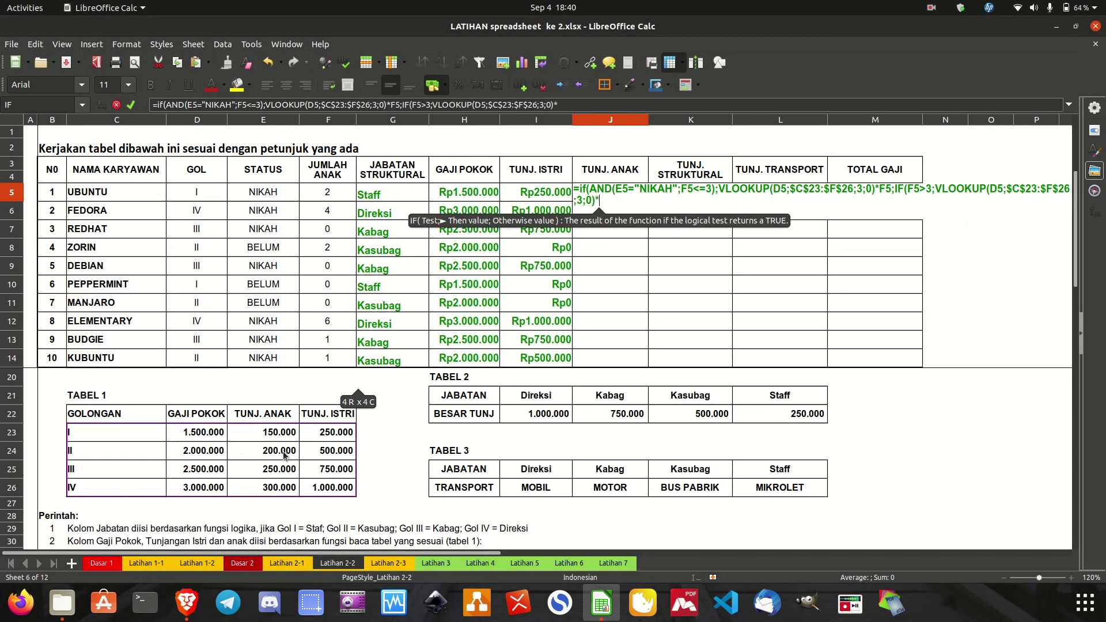
text(4)
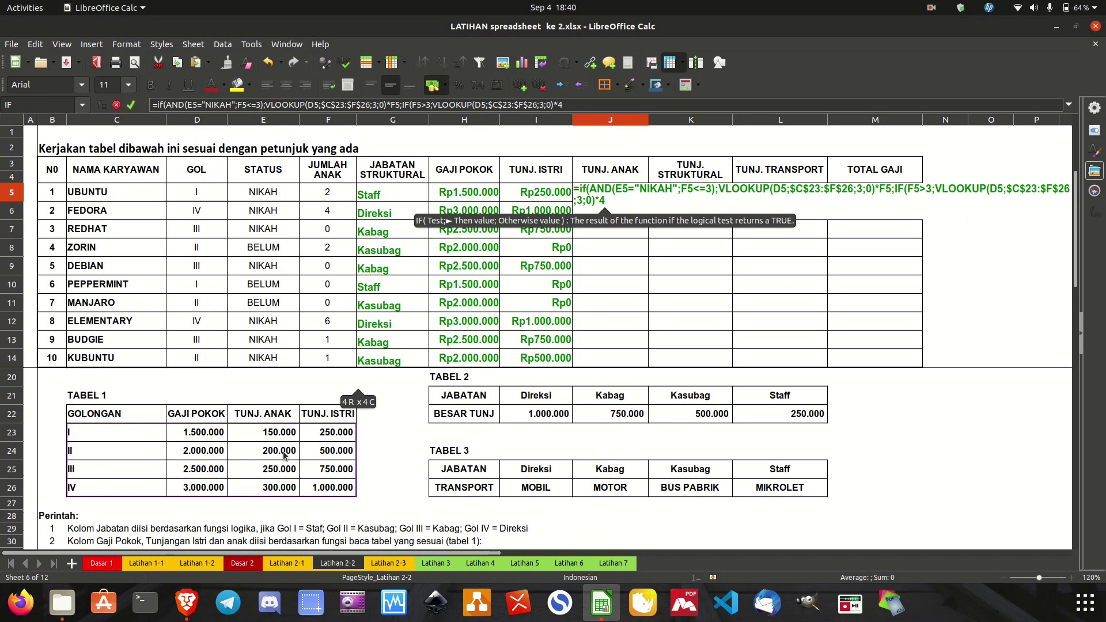
Step: Close and enter the Tunj. Anak formula in J5, and fill it down through J14
text())
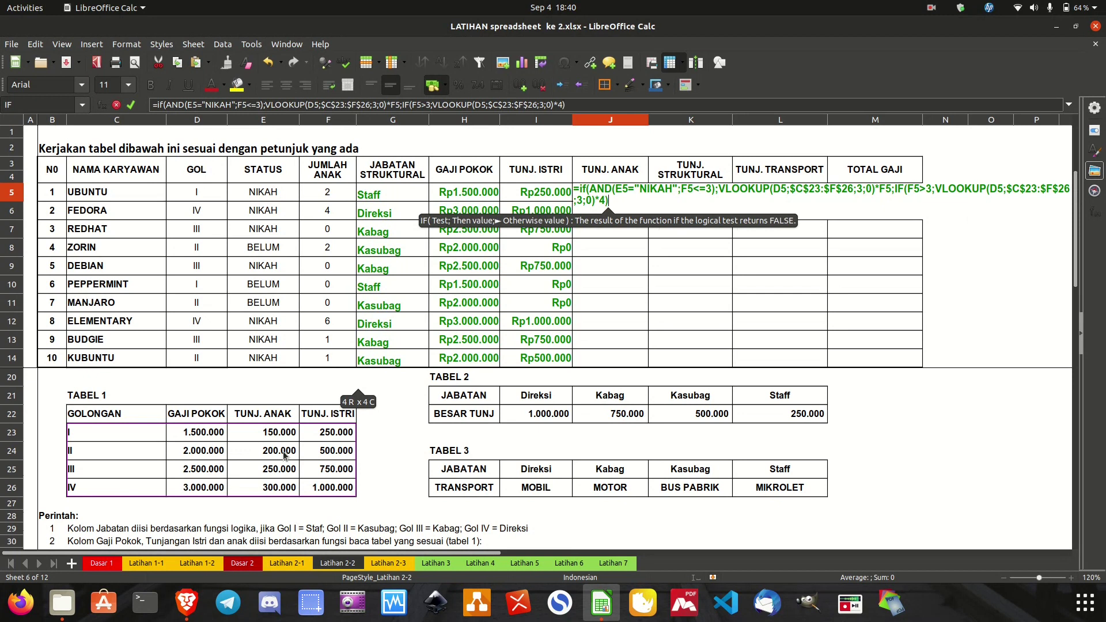
key(Return)
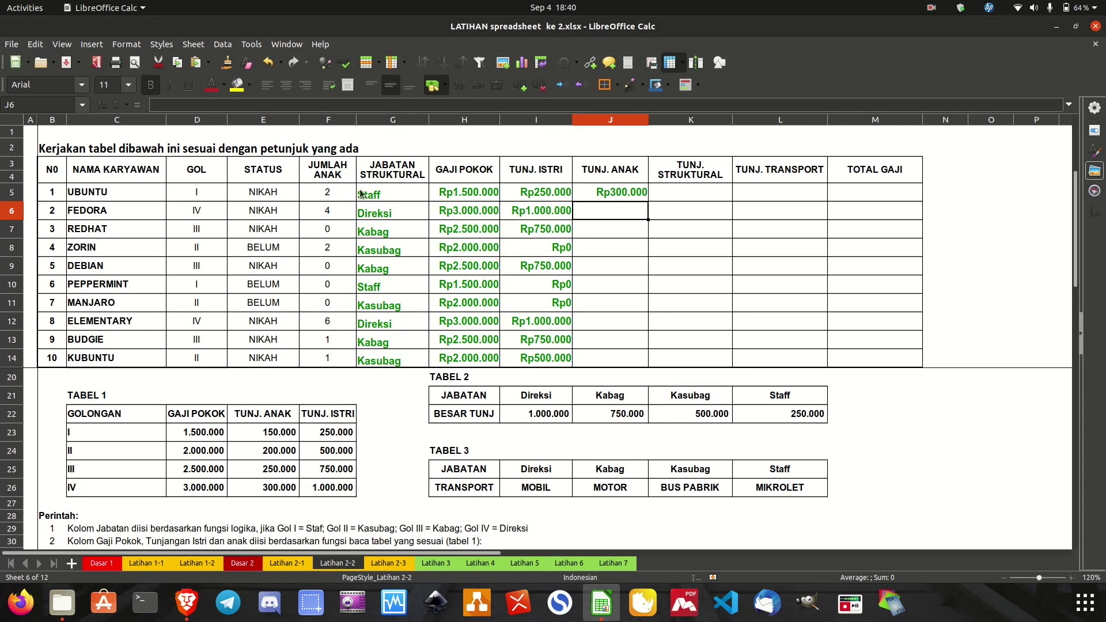
click(641, 195)
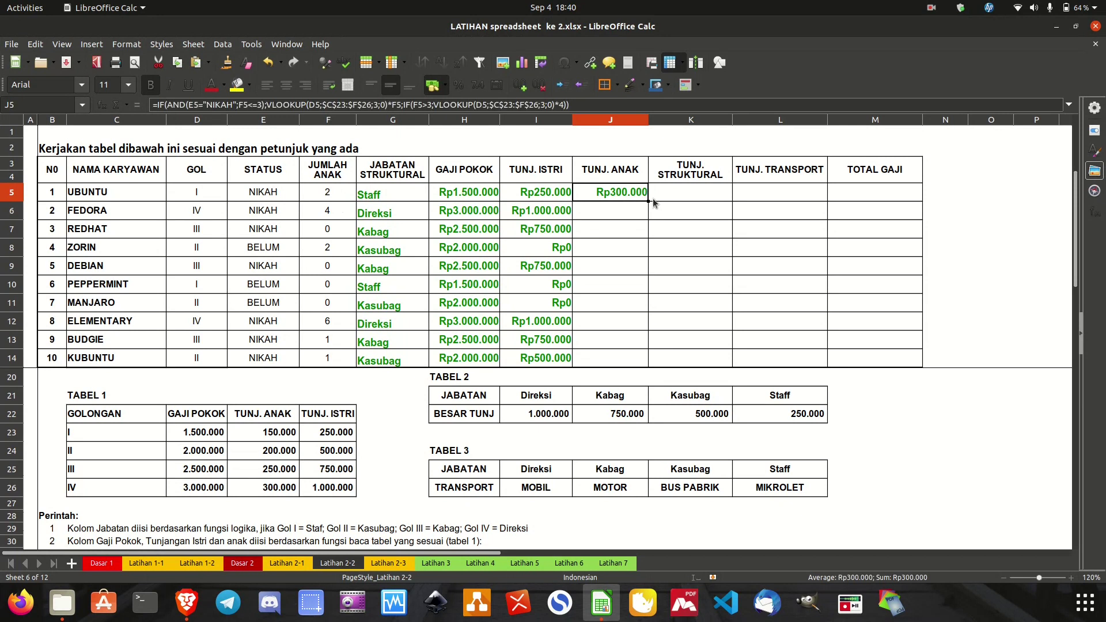
drag(646, 199, 630, 361)
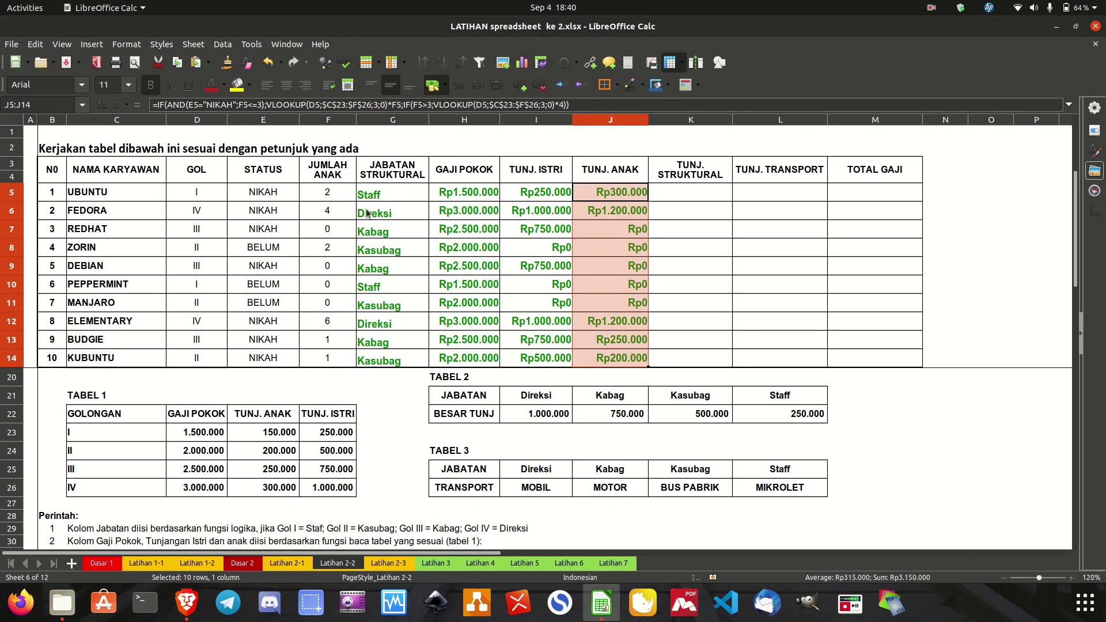
Step: Check the Tunj. Anak results against marital status and number of children in rows 6, 7, 8 and 12
click(326, 219)
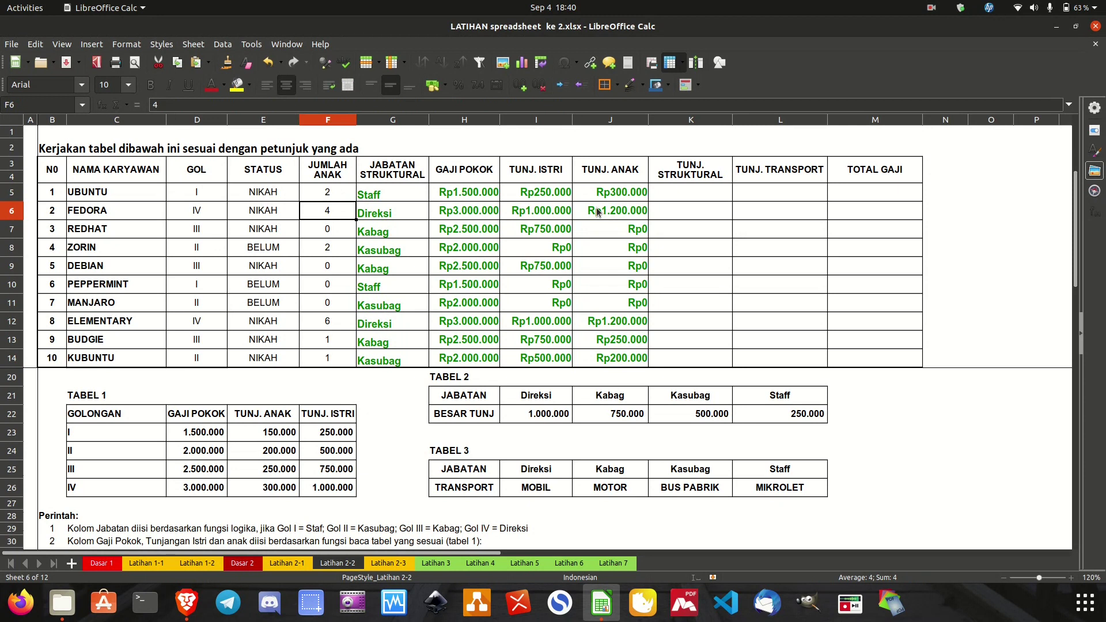
click(327, 236)
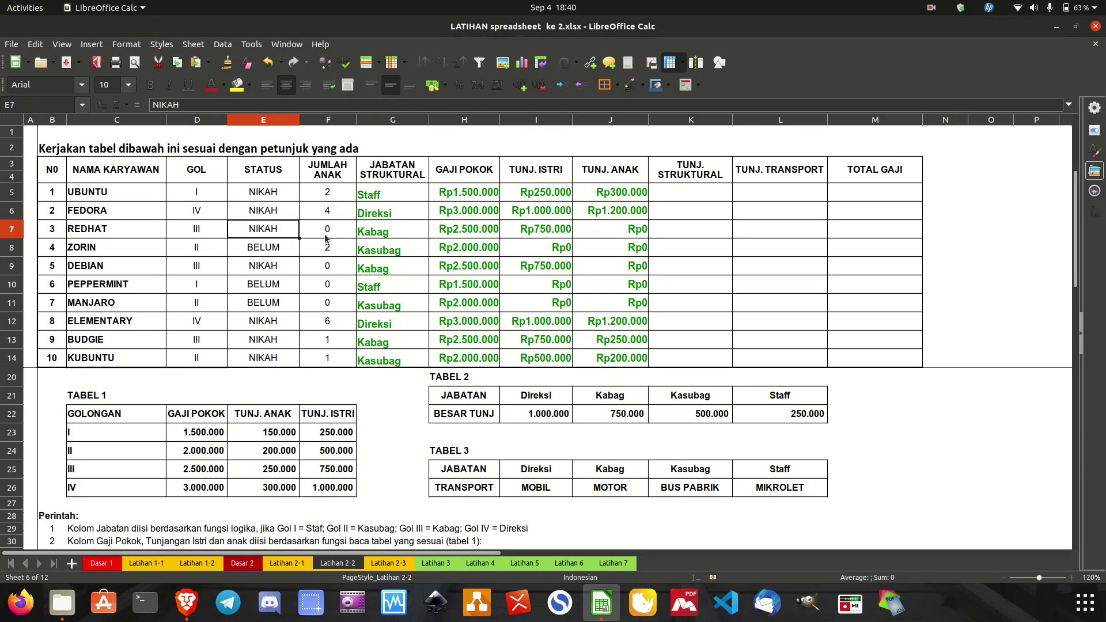
click(581, 230)
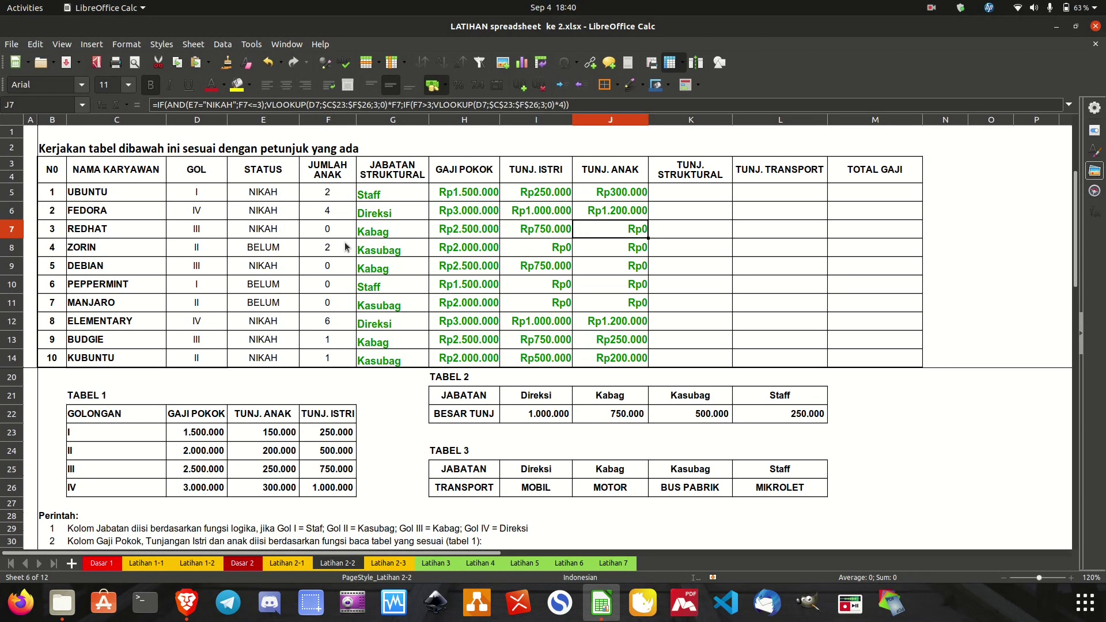
click(274, 248)
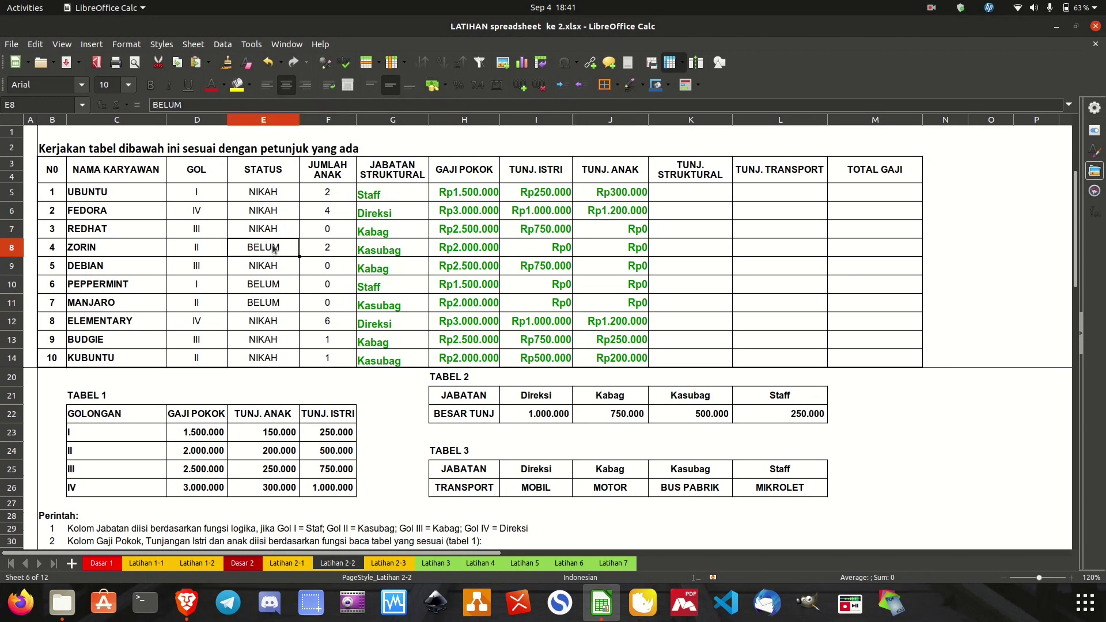
click(333, 247)
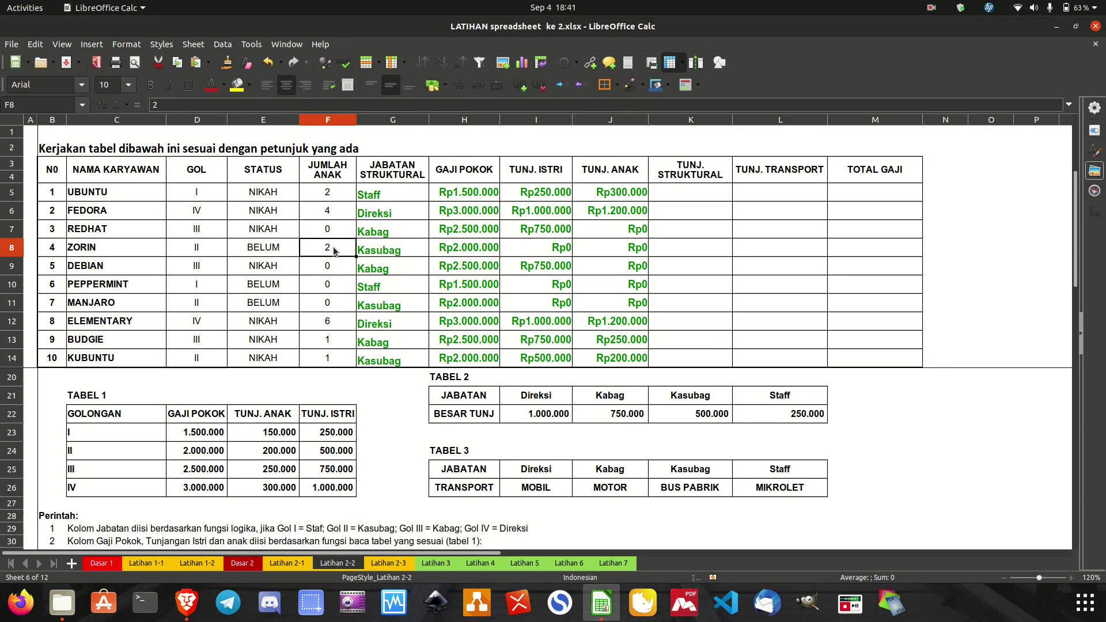
click(598, 250)
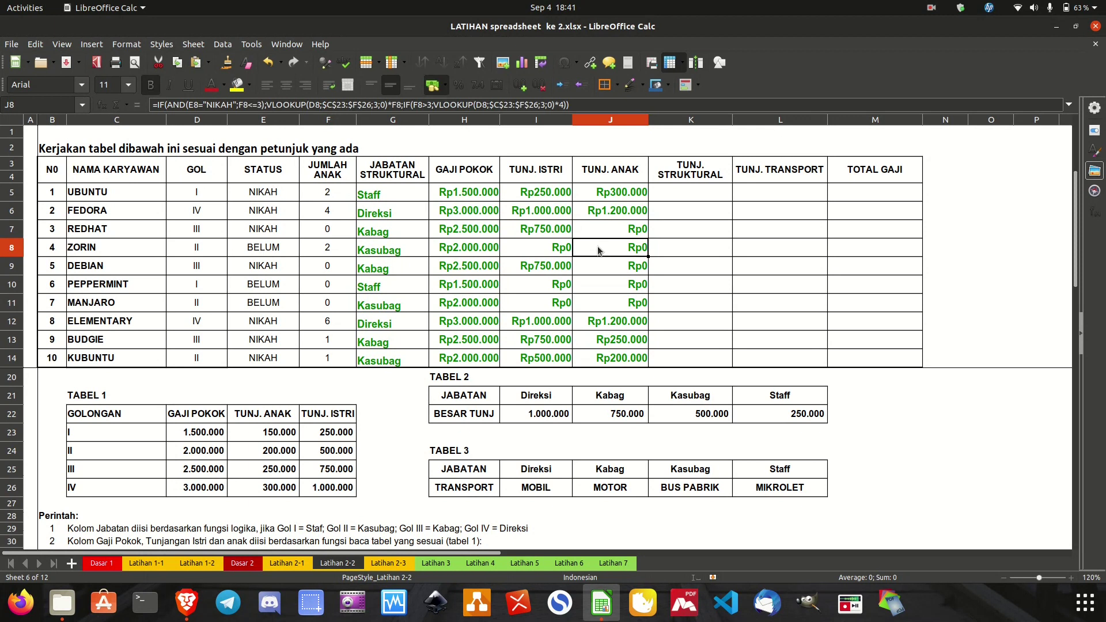
click(327, 324)
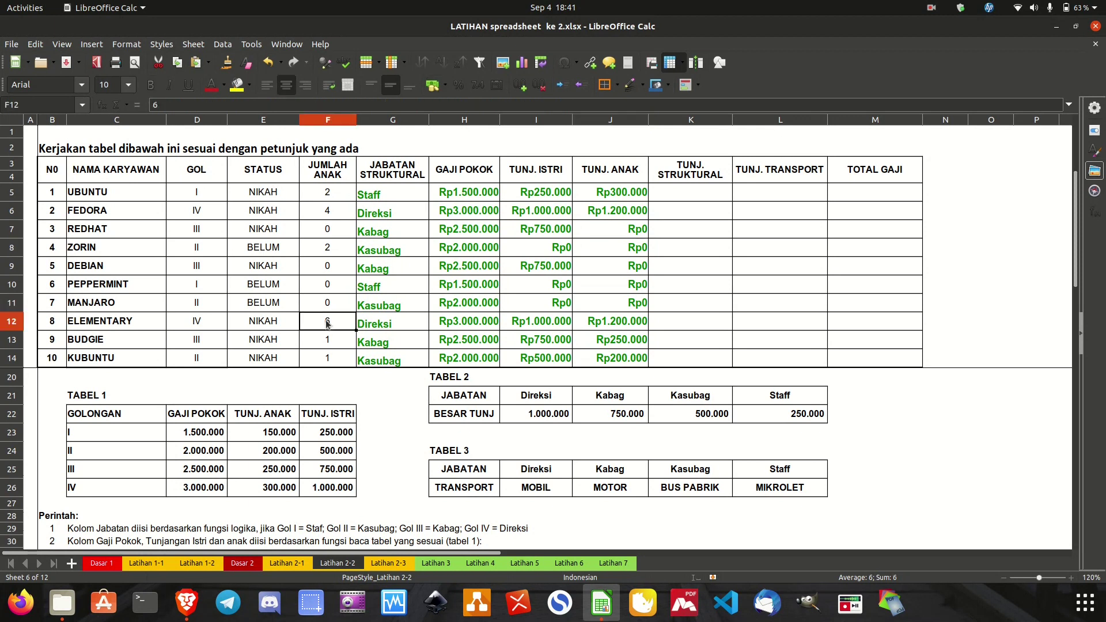
click(607, 322)
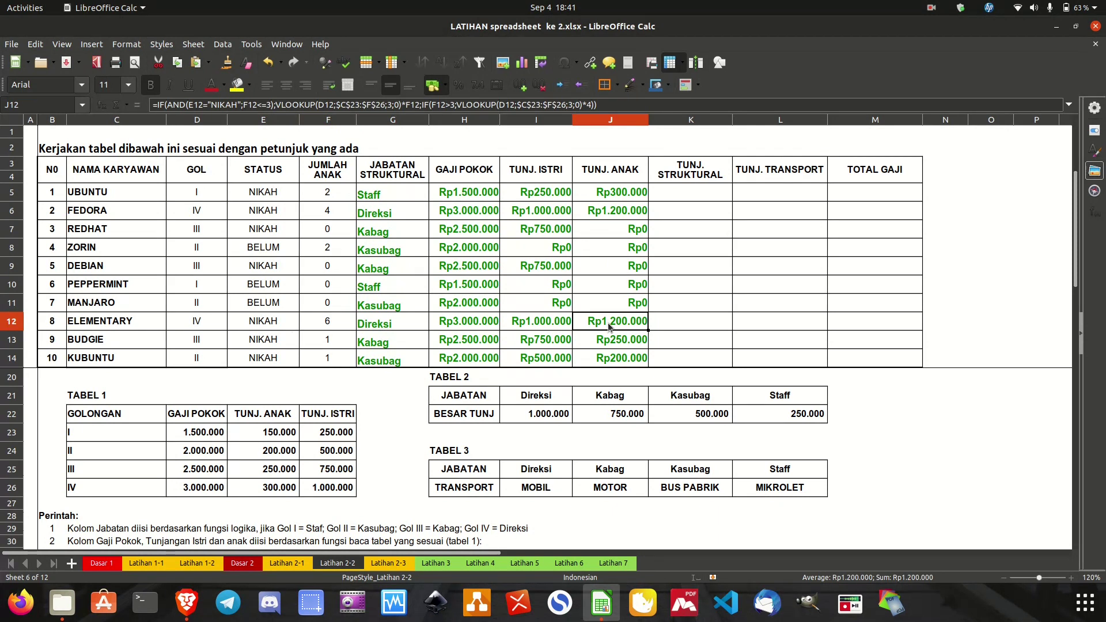
Step: Review Tabel 2 in H21:L22, and start an HLOOKUP formula in K5 under Tunj. Struktural
click(674, 196)
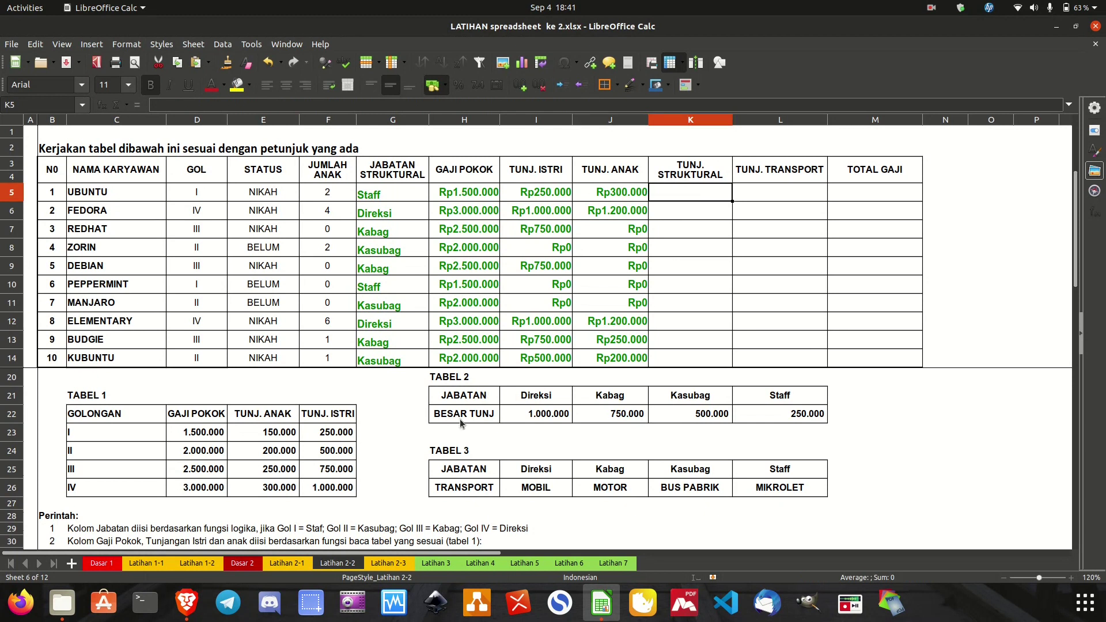
drag(464, 398, 775, 410)
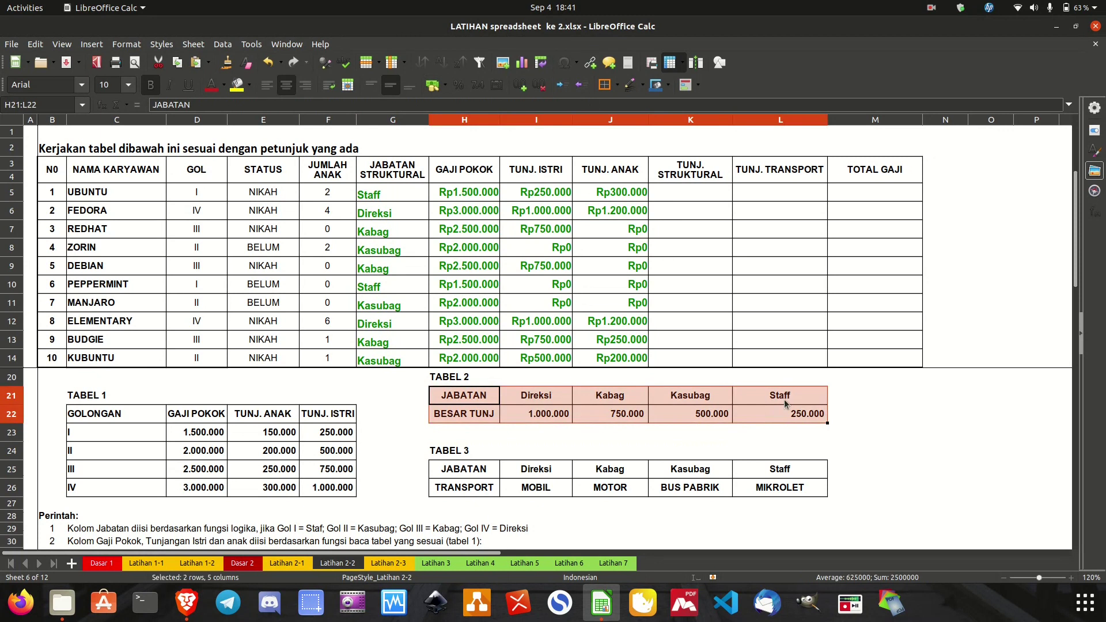
click(678, 194)
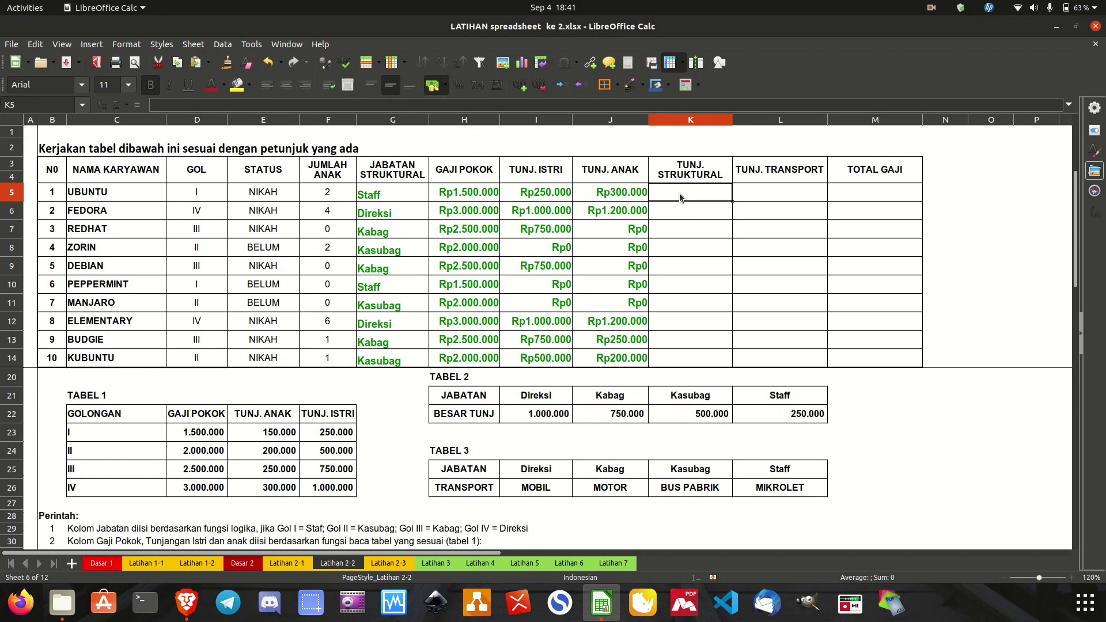
text(=h)
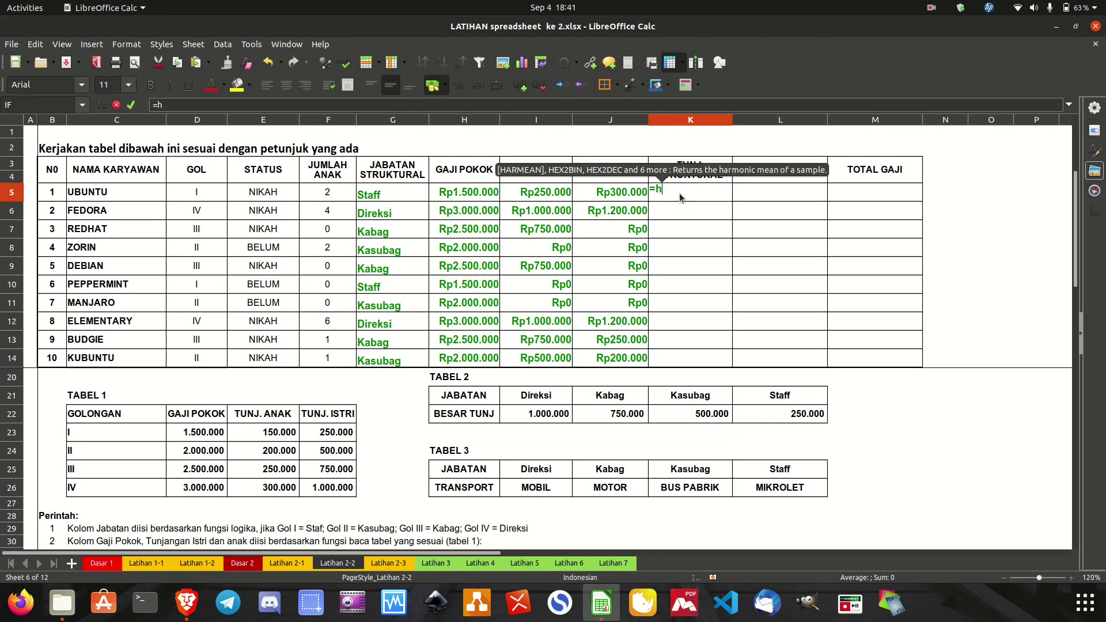
text(lookup()
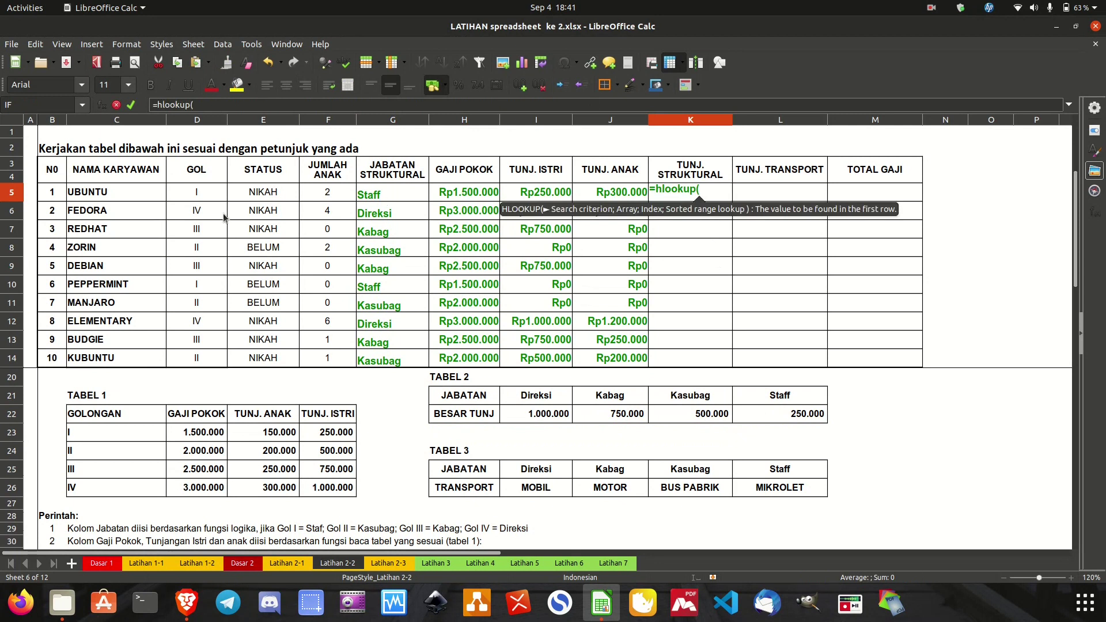
Step: Complete the HLOOKUP in K5 with search criterion D5, array H21:L22, row index 2 and sorted range lookup 0
click(211, 197)
text(;)
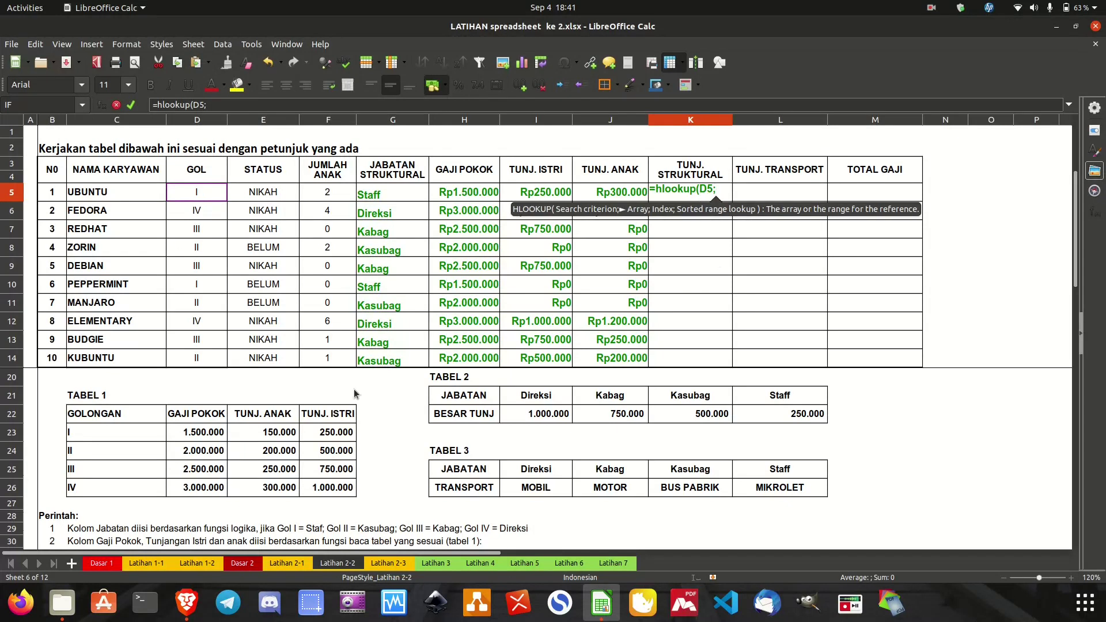
click(478, 395)
drag(478, 394, 759, 423)
text(;)
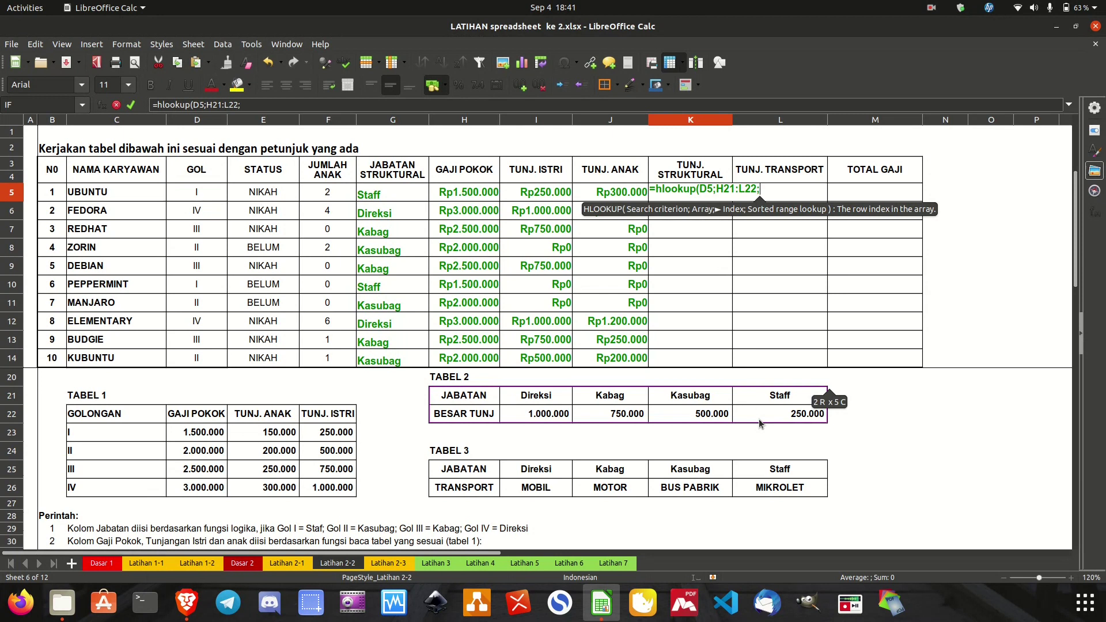
text(2)
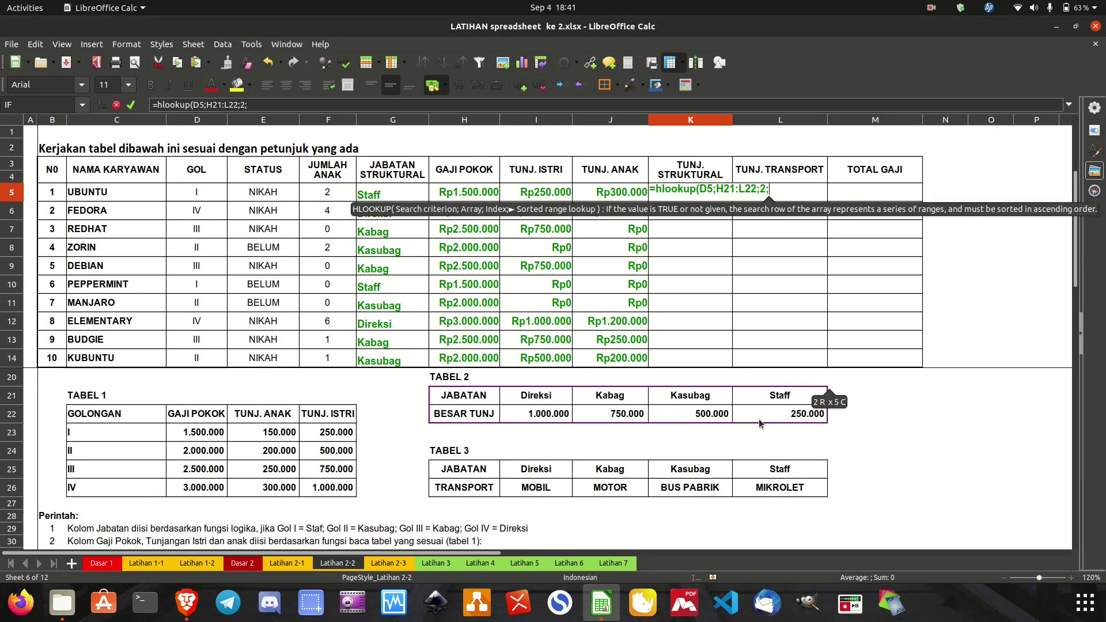
text())
key(Return)
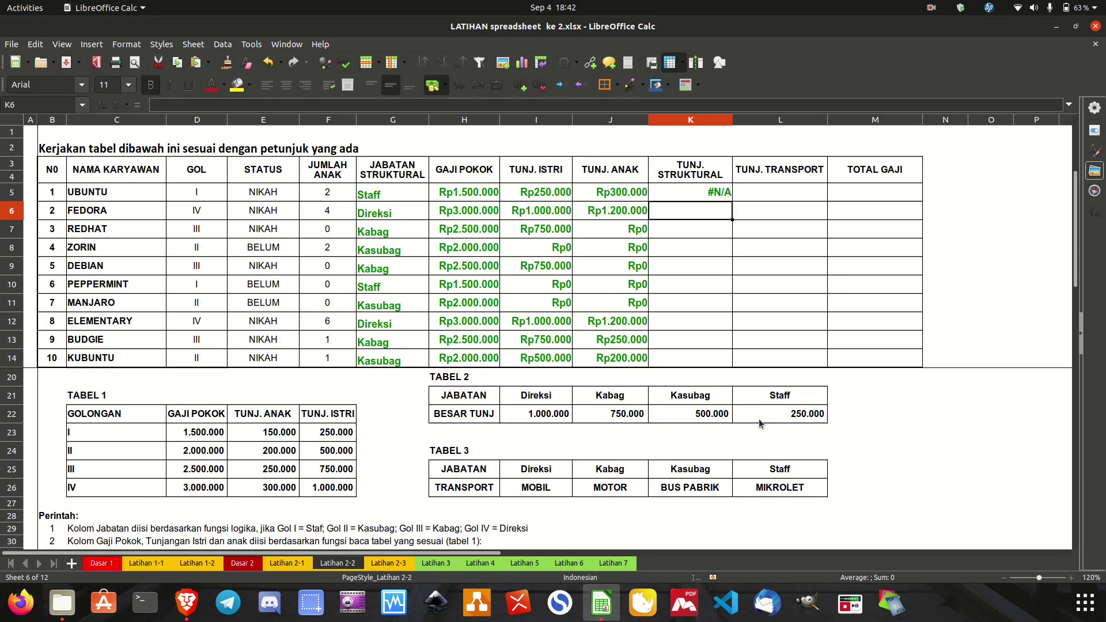
Step: Change the HLOOKUP search criterion in K5 to G5, and fill the formula down through K14
click(696, 194)
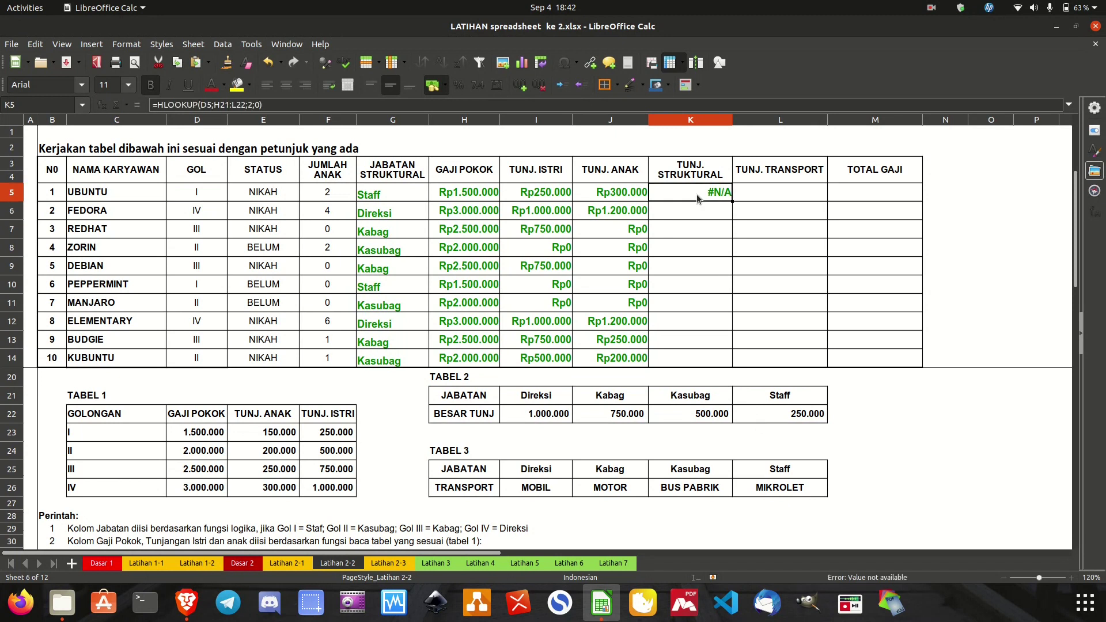
double_click(696, 194)
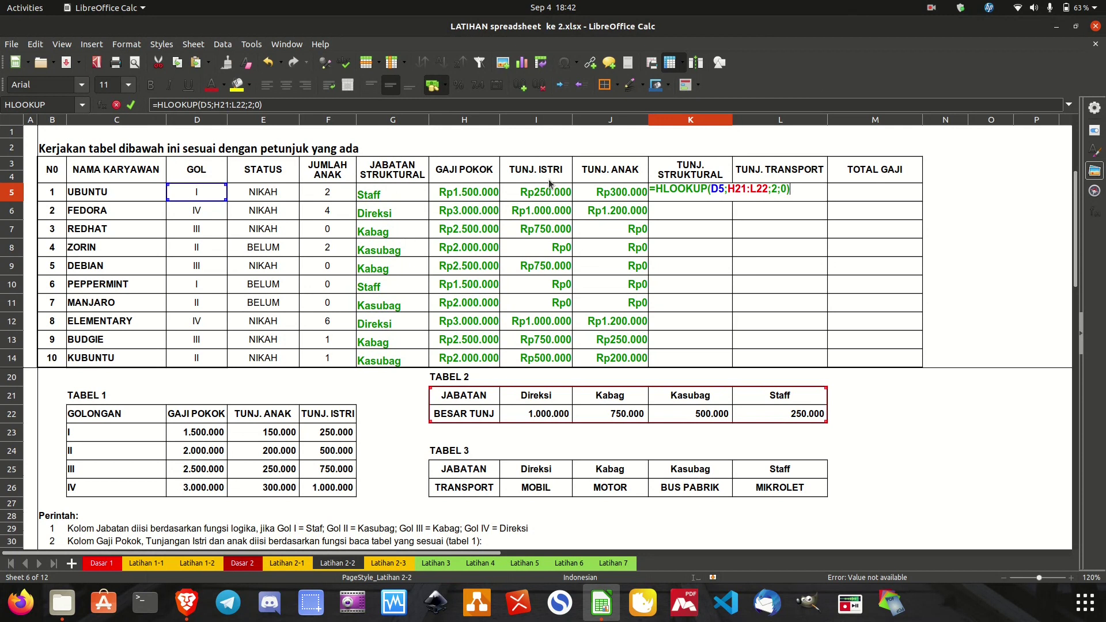
click(719, 188)
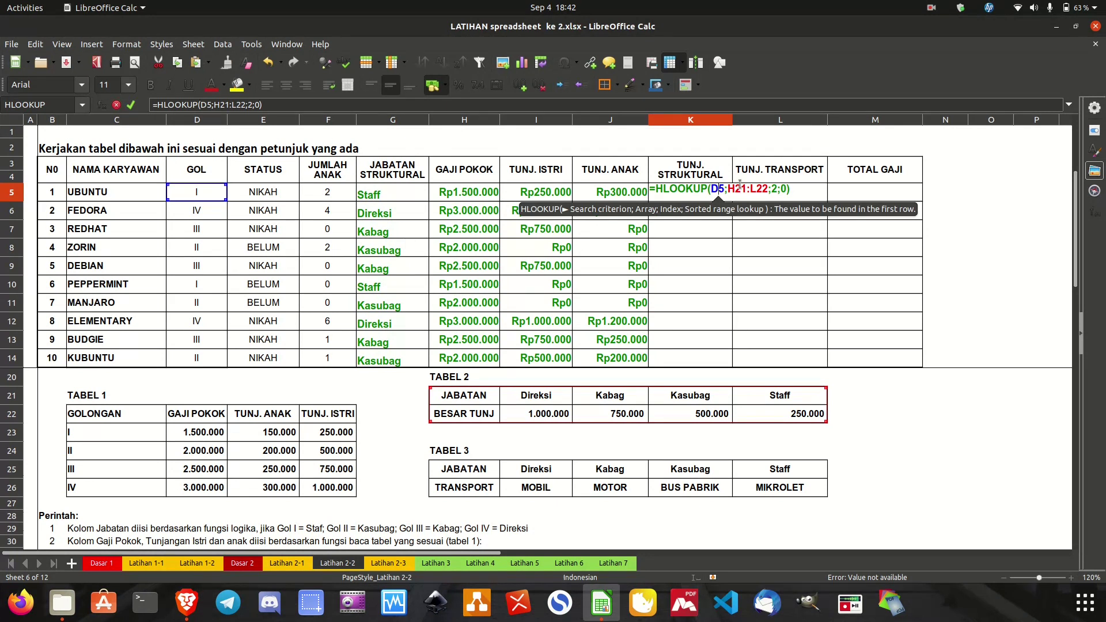
key(BackSpace)
key(Delete)
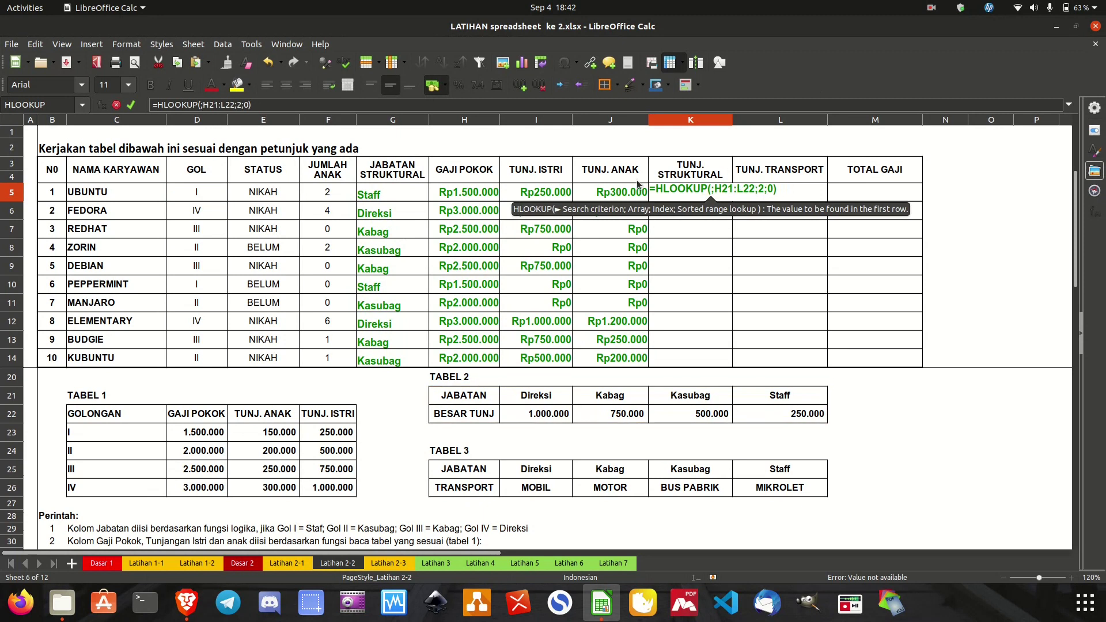
click(394, 201)
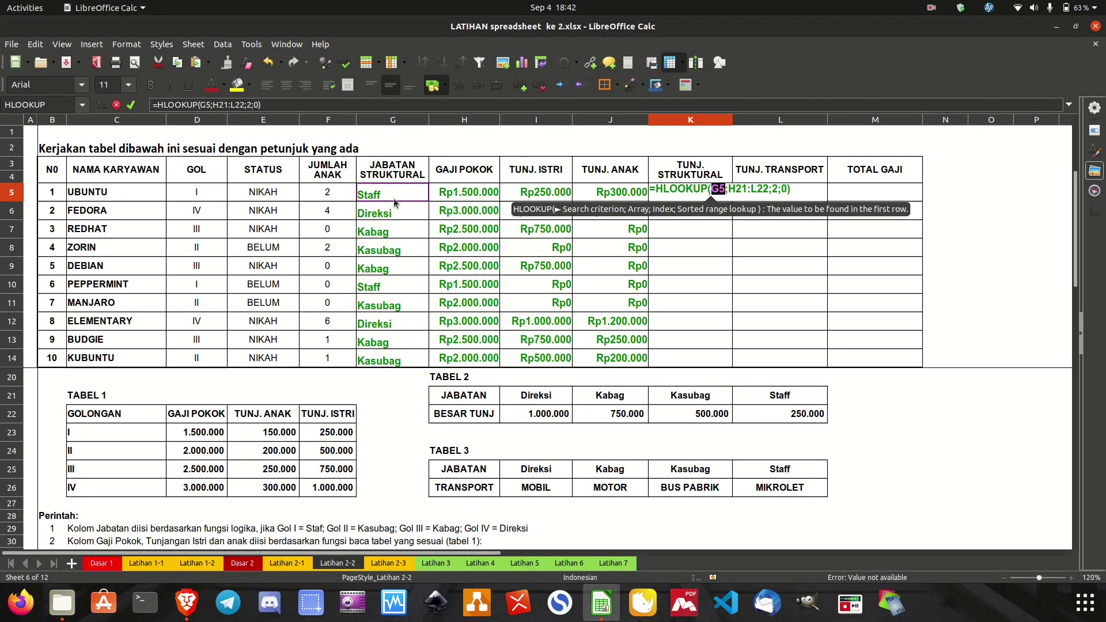
key(Return)
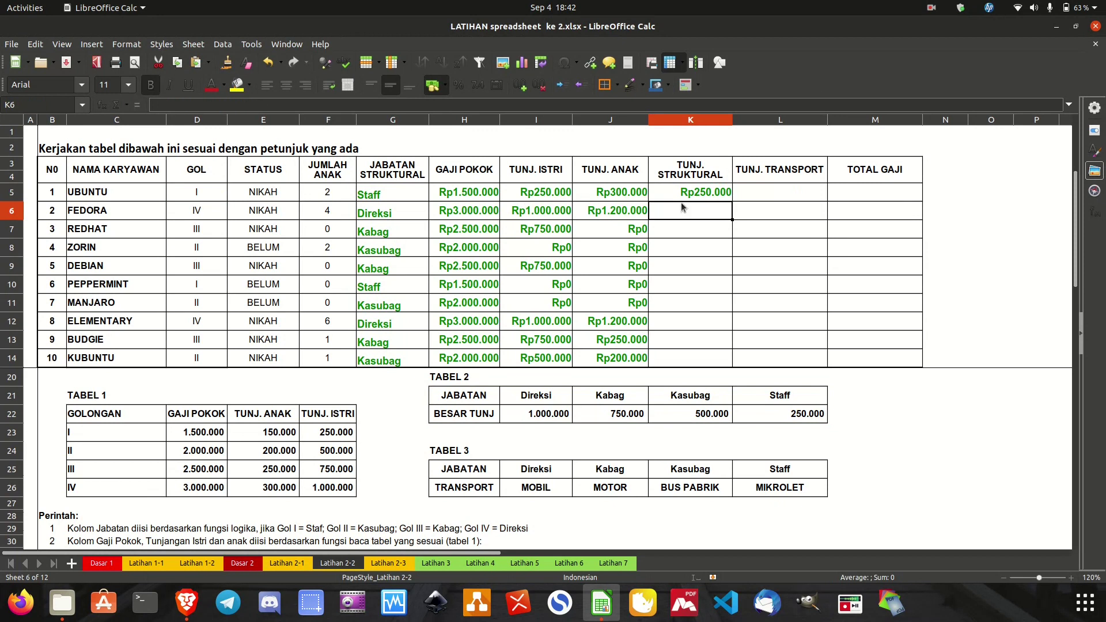
click(710, 190)
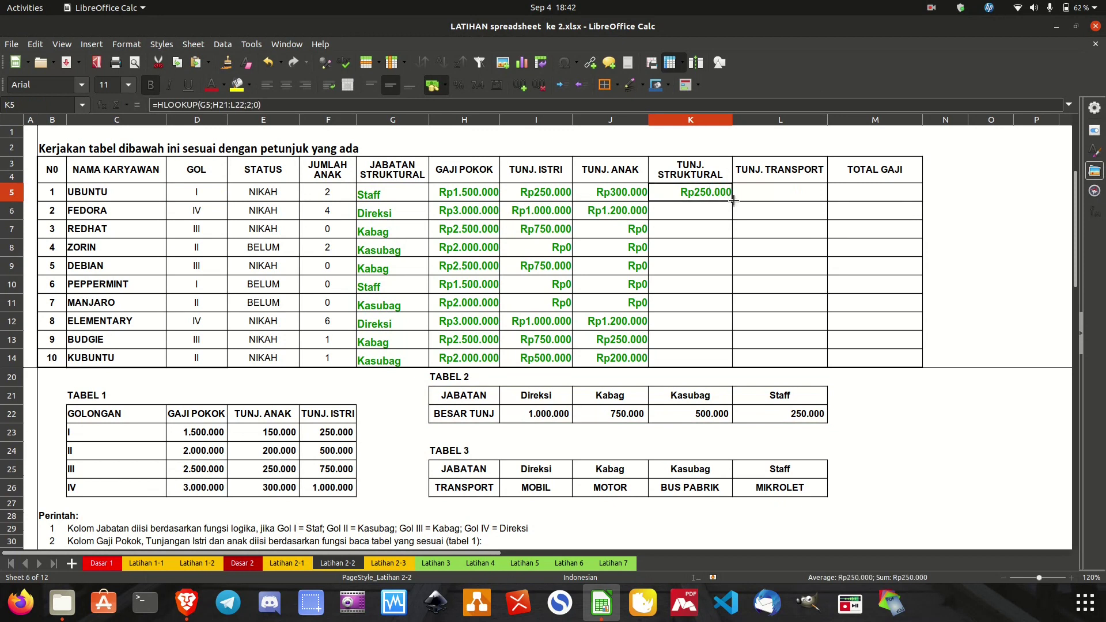
drag(733, 199, 720, 362)
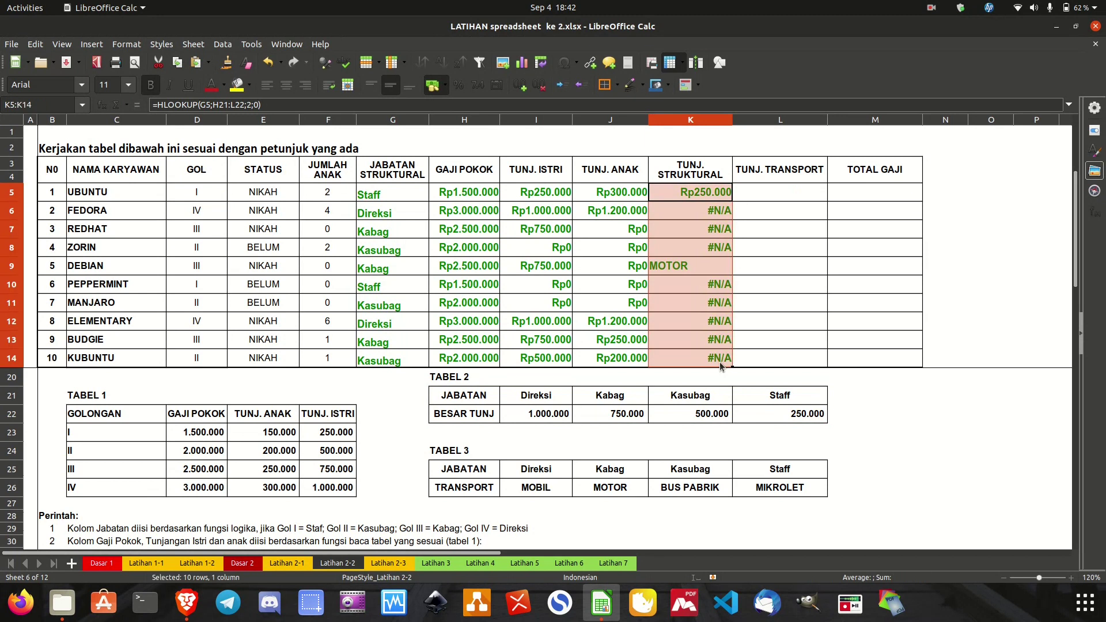
Step: Make the array in the K5 formula absolute as $H$21:$L$22, and fill the formula down again through K14
click(697, 193)
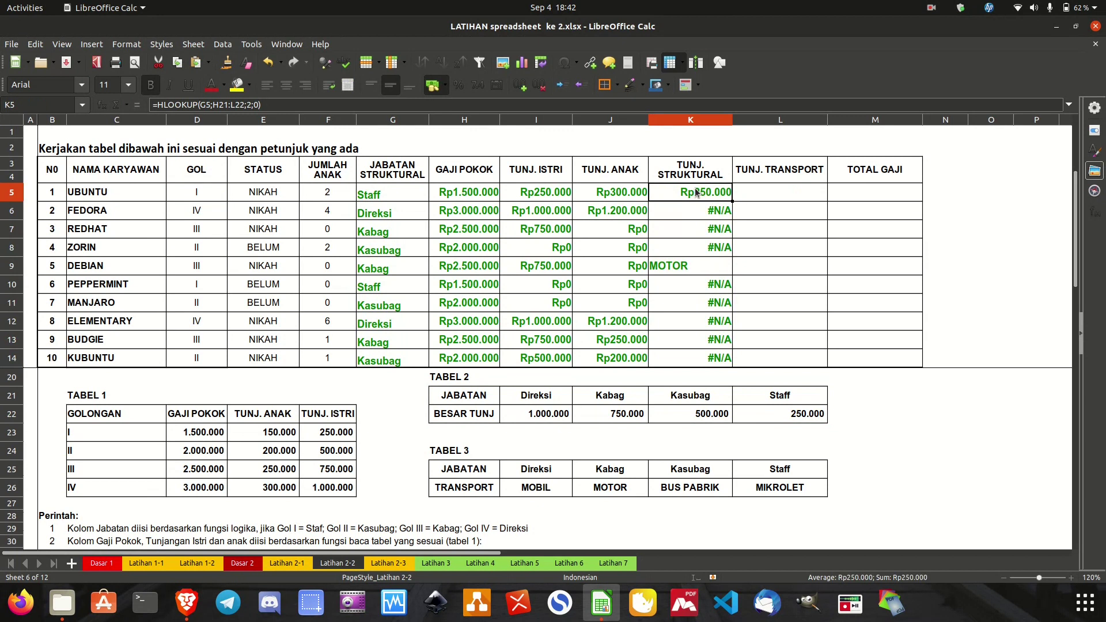
double_click(697, 193)
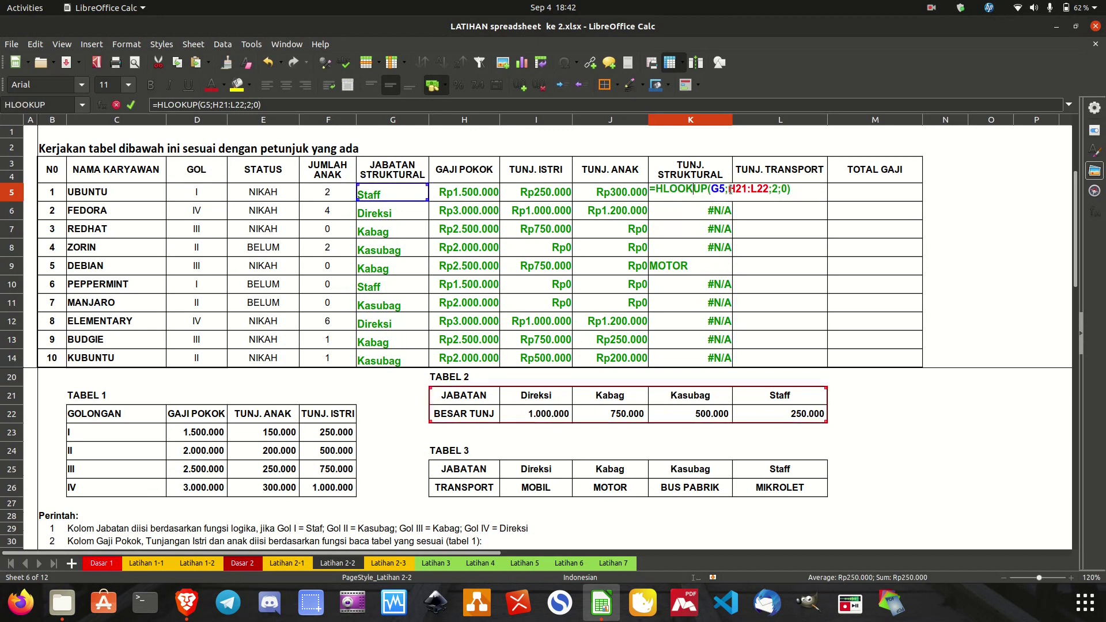
drag(730, 190, 768, 190)
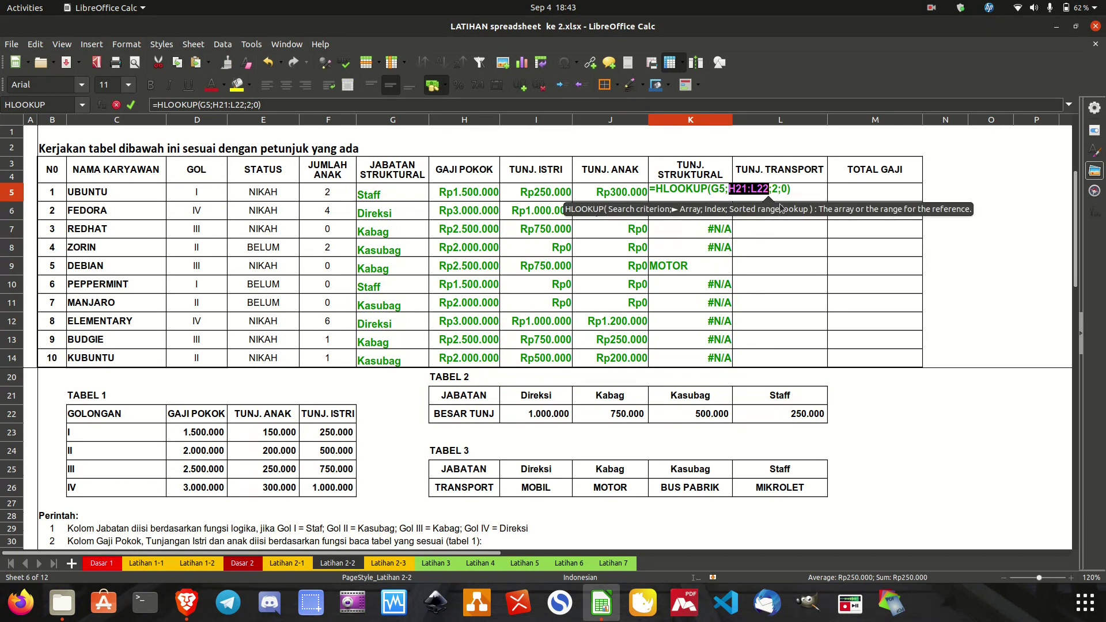
key(shift+F4)
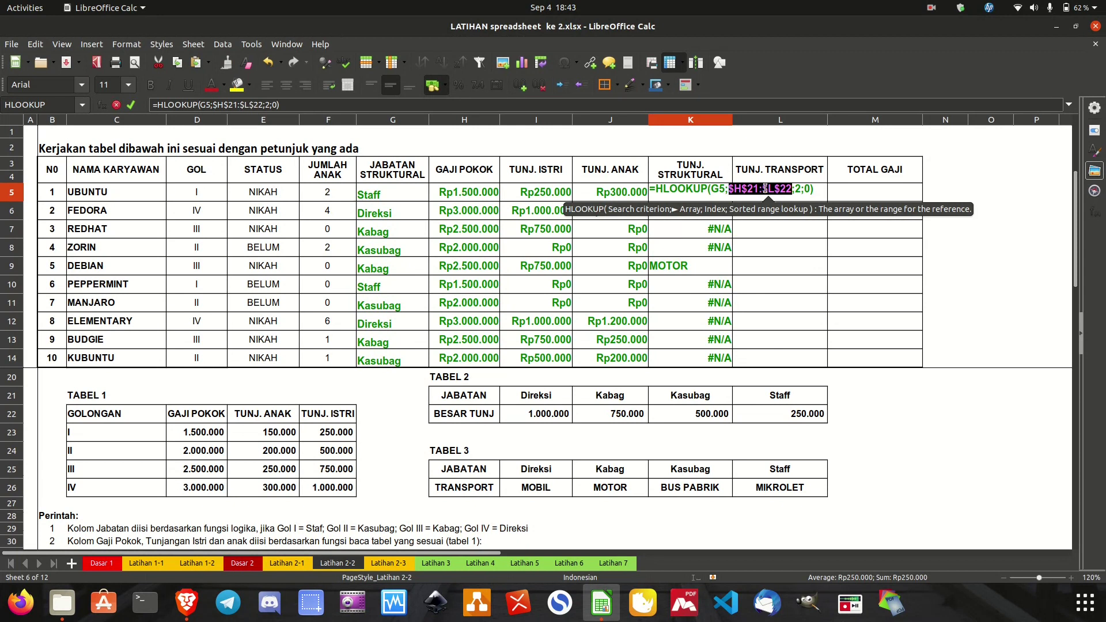
key(Return)
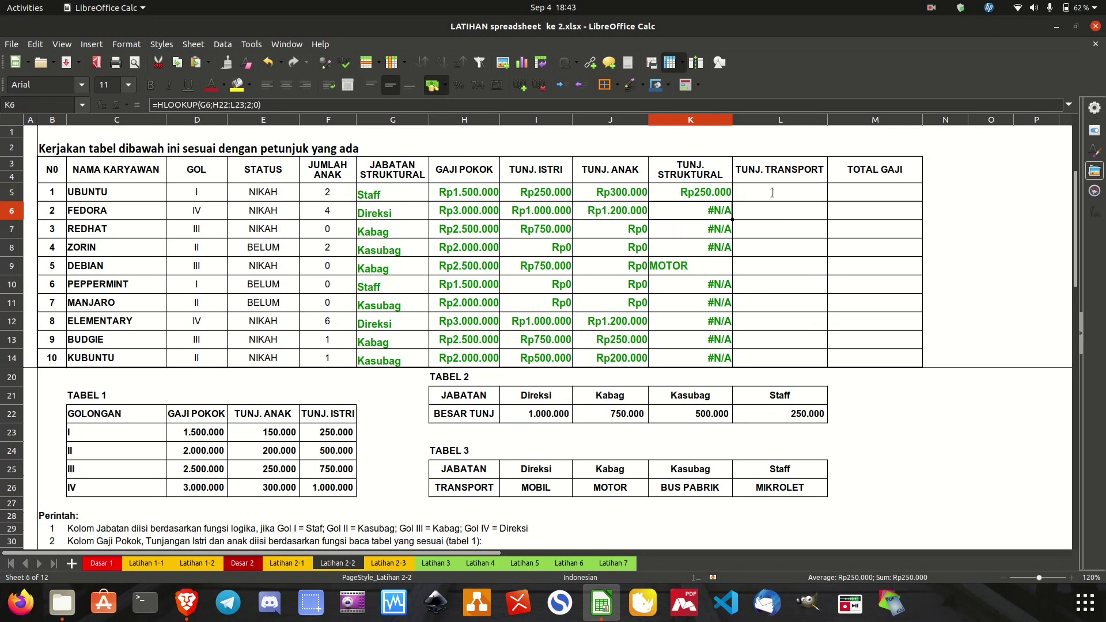
click(728, 191)
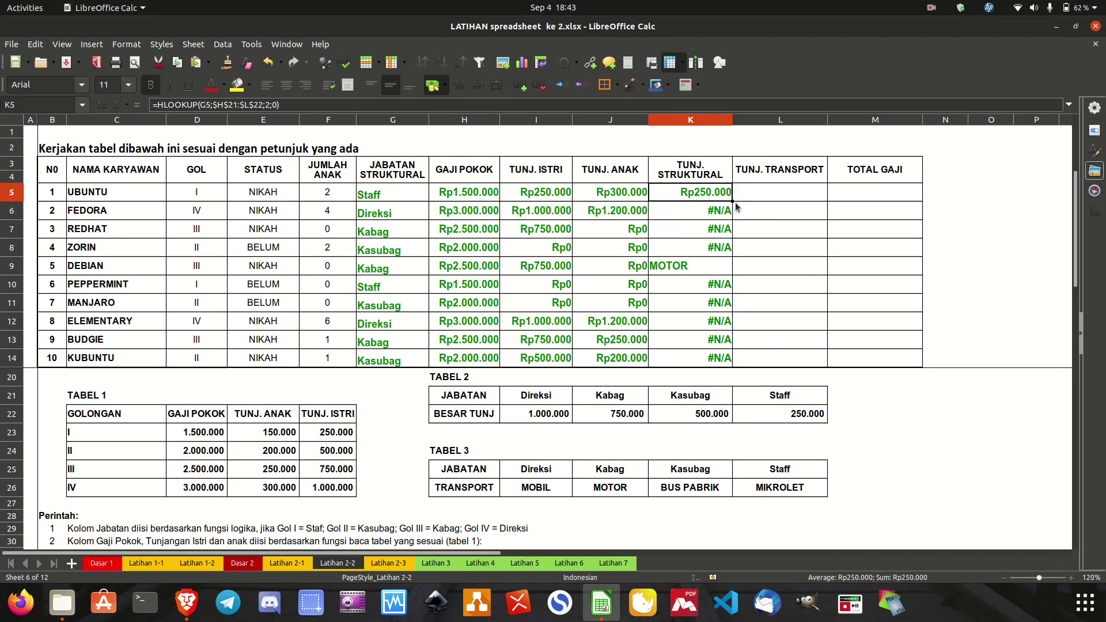
drag(733, 201, 712, 358)
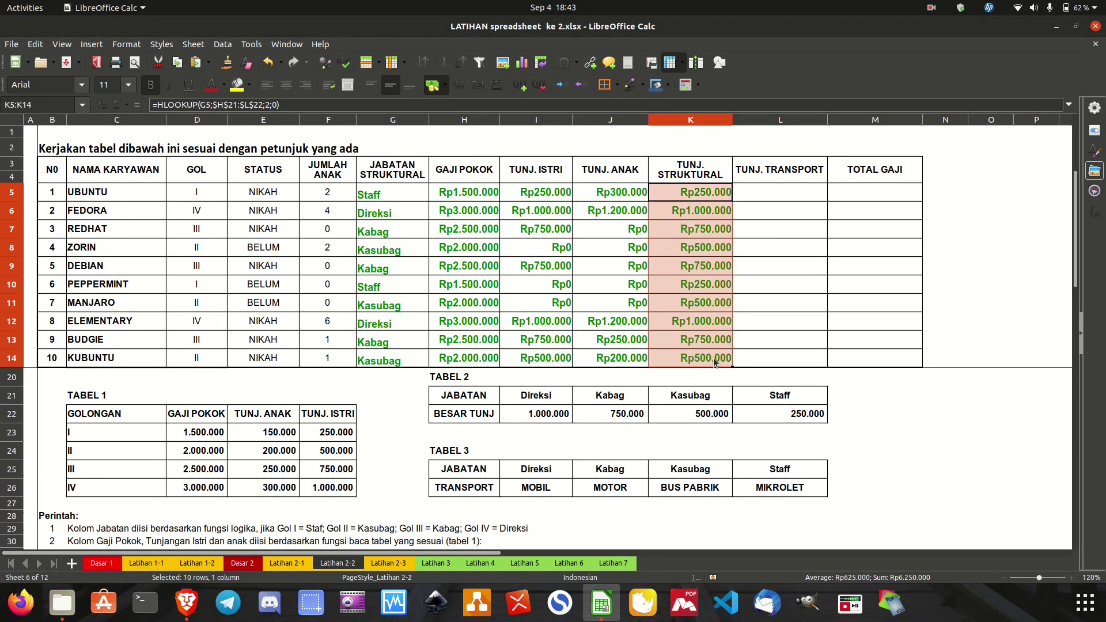
click(715, 198)
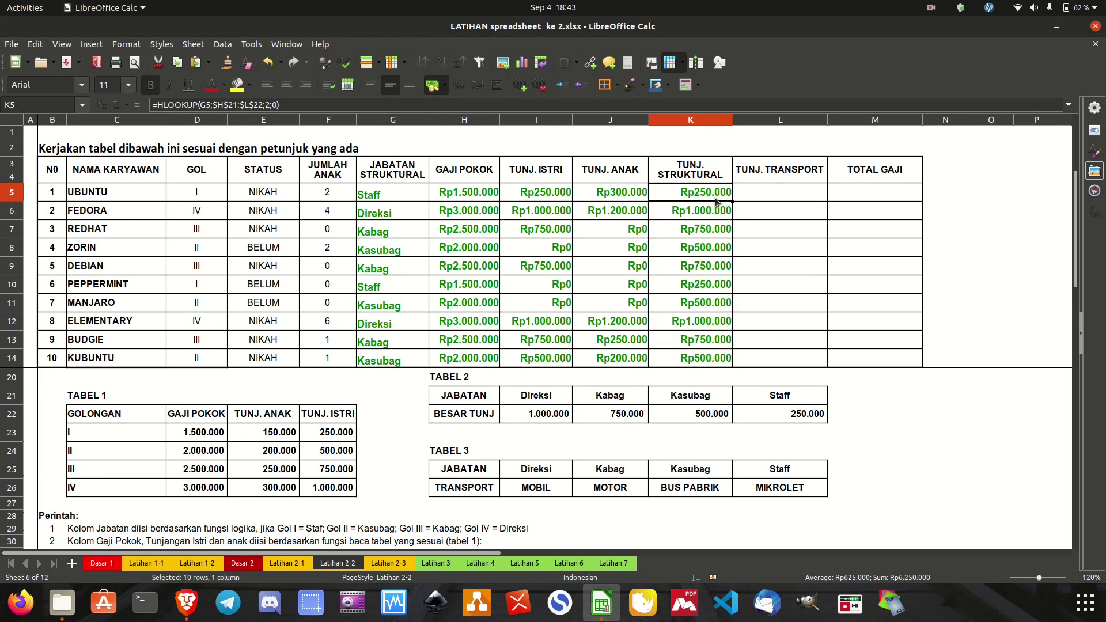
Step: Enter =HLOOKUP(G5;H25:L26;2;0) in L5 under Tunj. Transport, and fill it down through L19
click(773, 194)
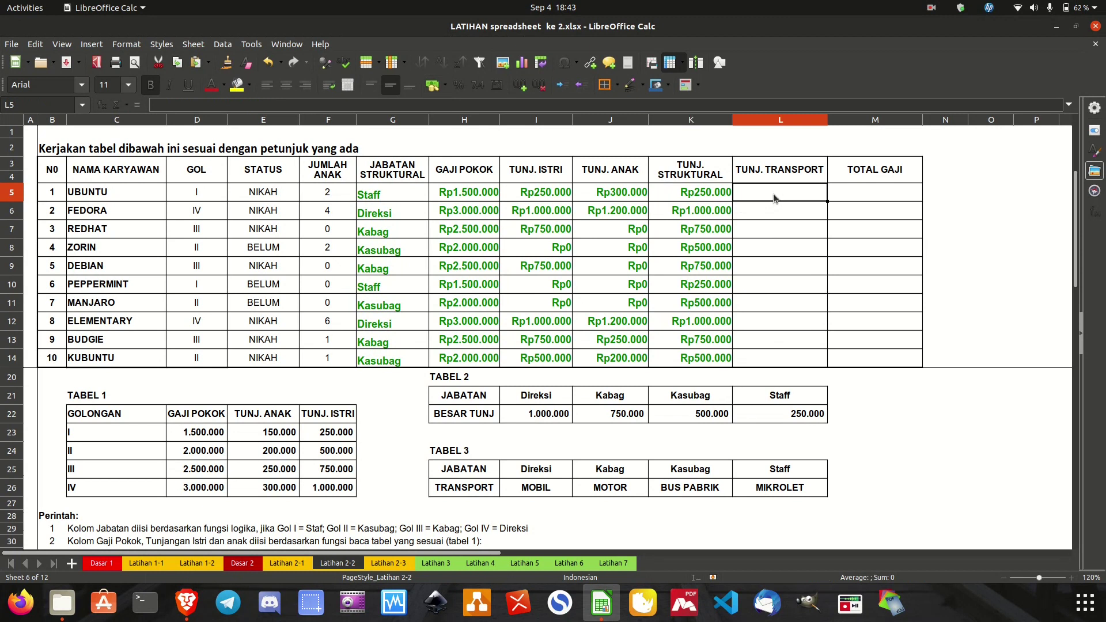
text(=hlookup()
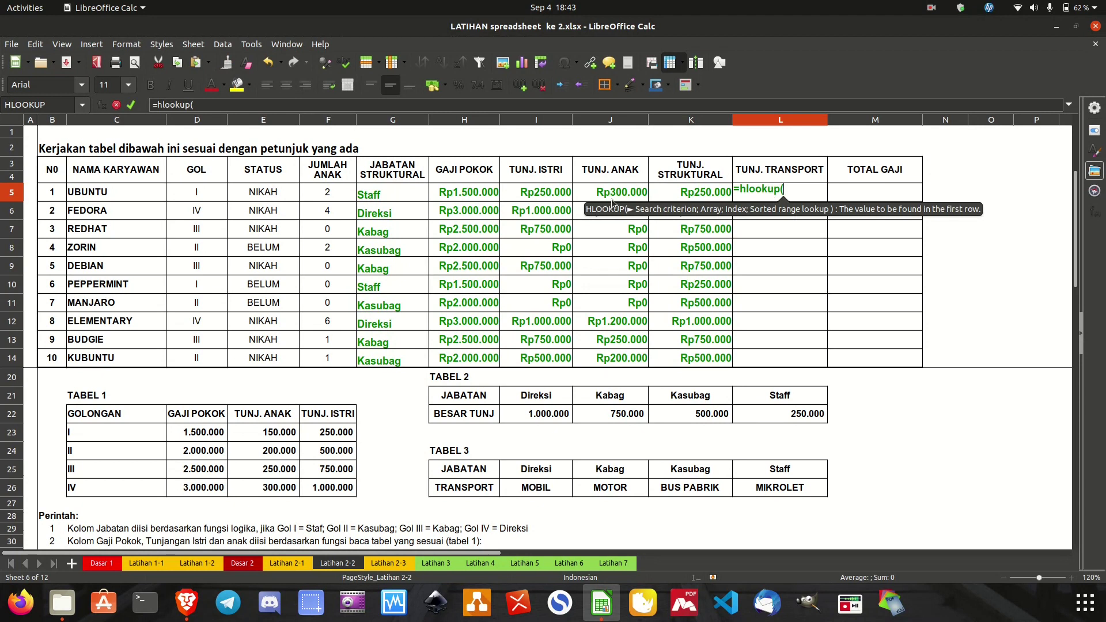
click(388, 194)
text(;)
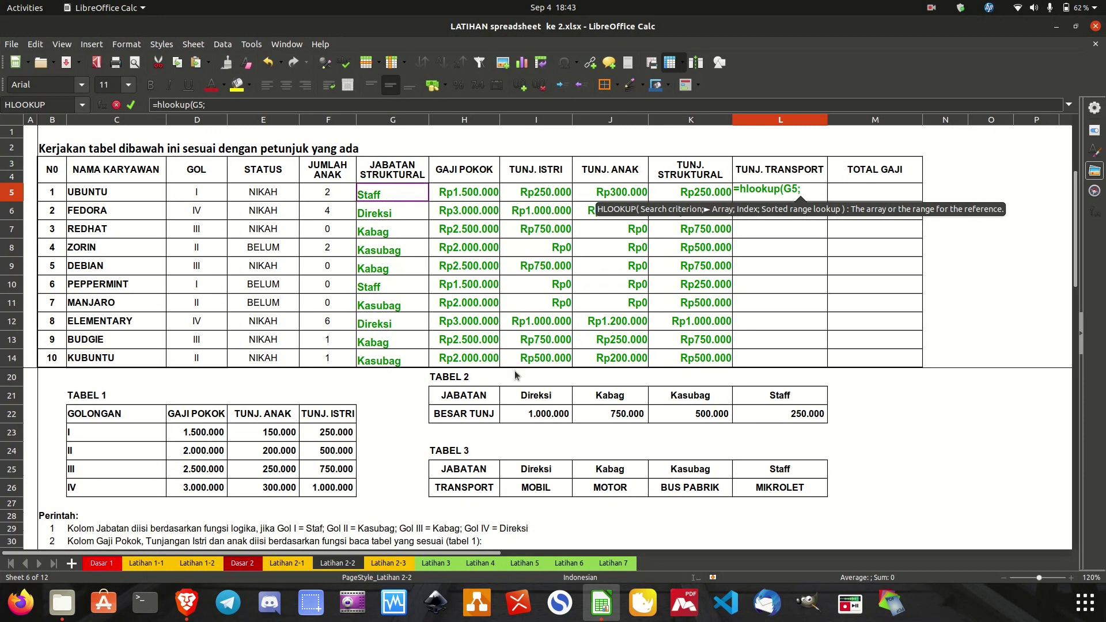
drag(485, 474, 763, 494)
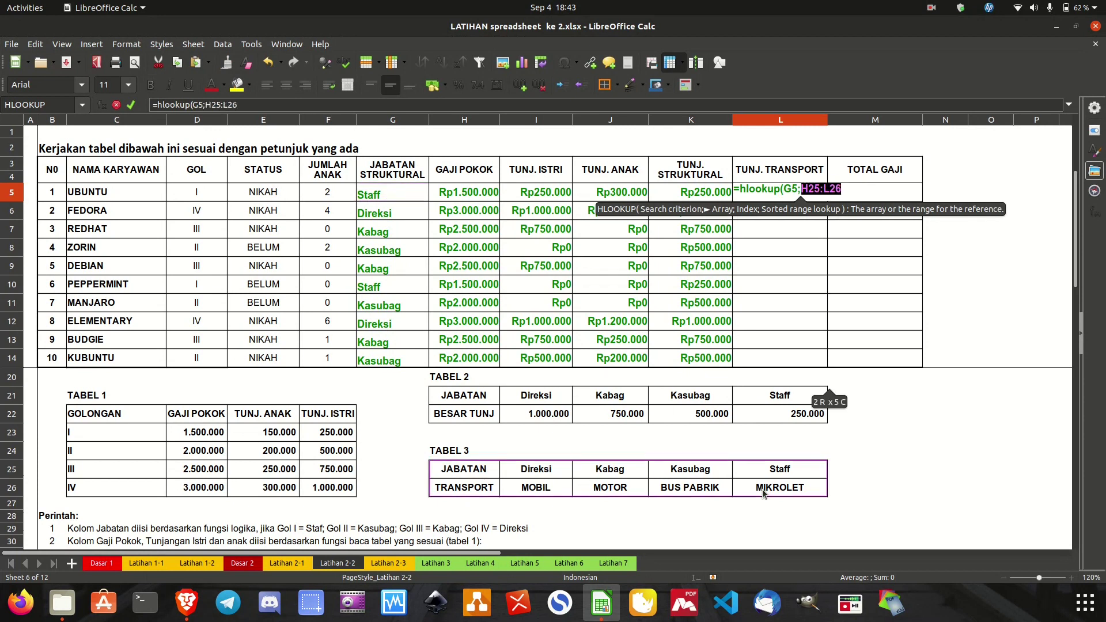
text(;)
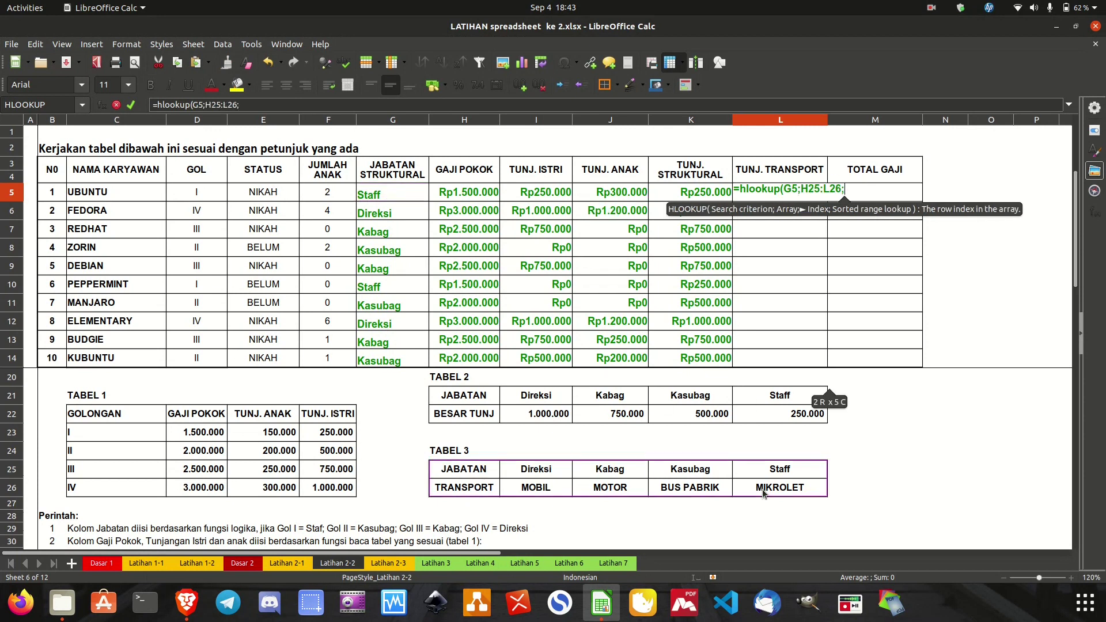
text(2;)
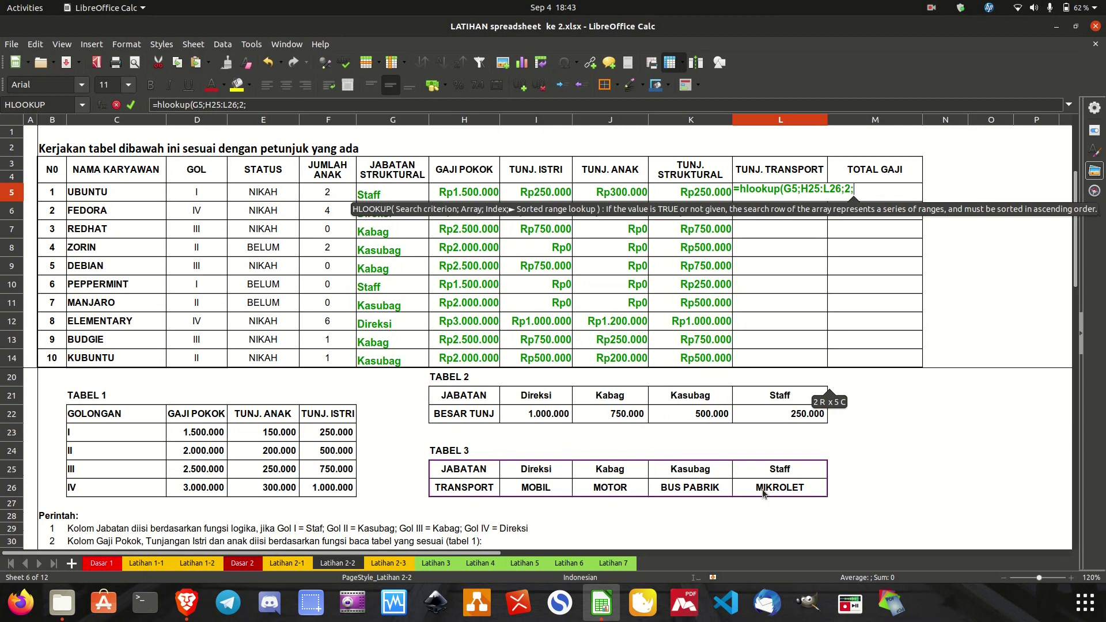
text(0))
key(Return)
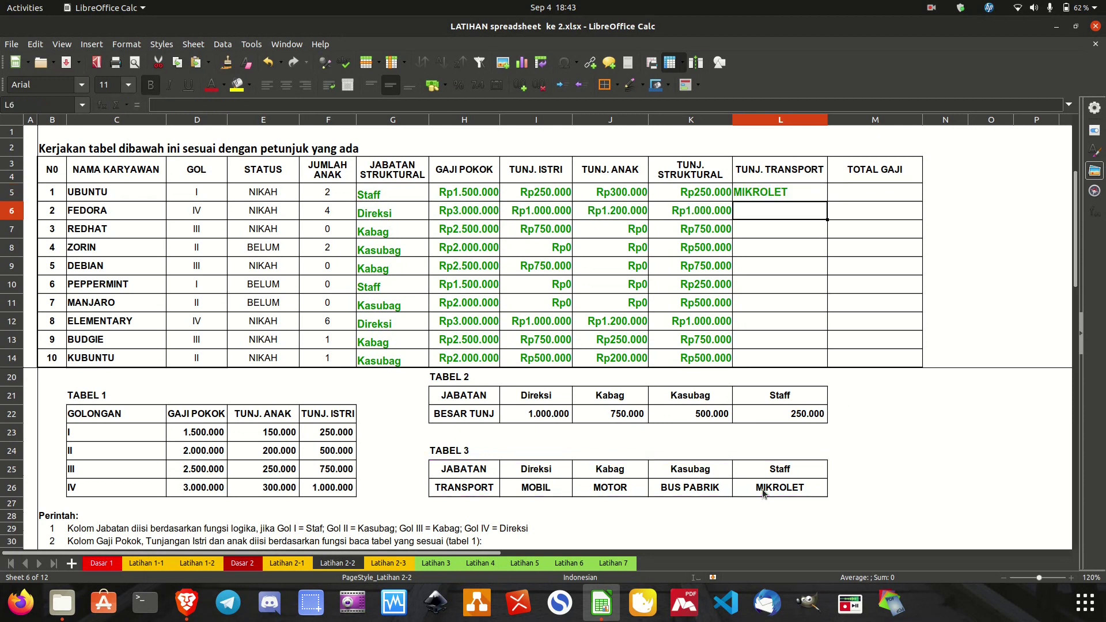
click(804, 192)
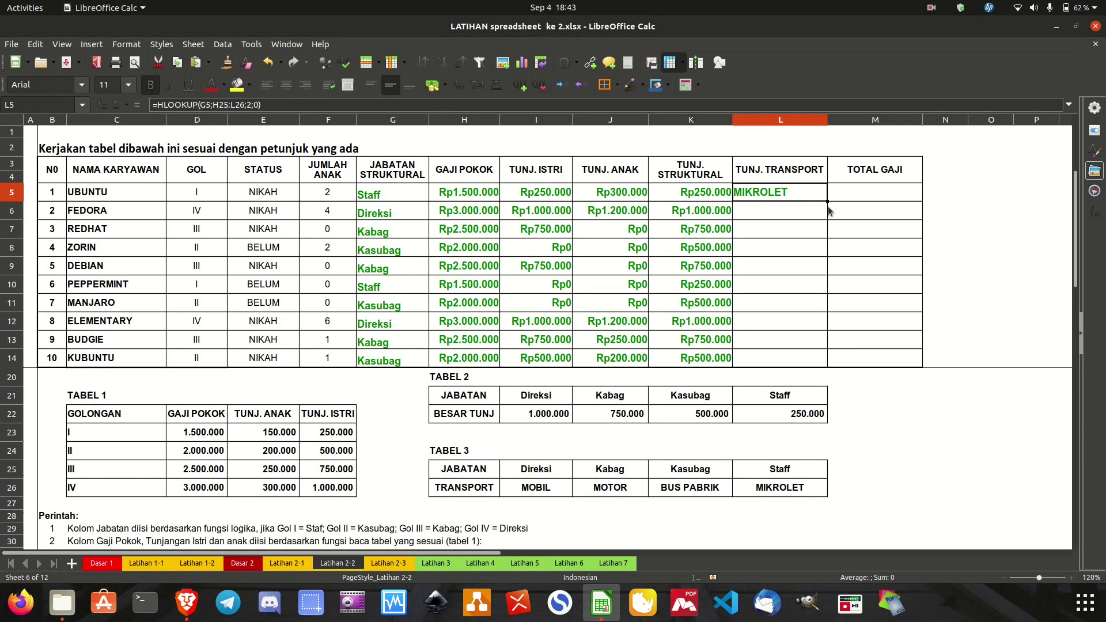
drag(826, 200, 816, 358)
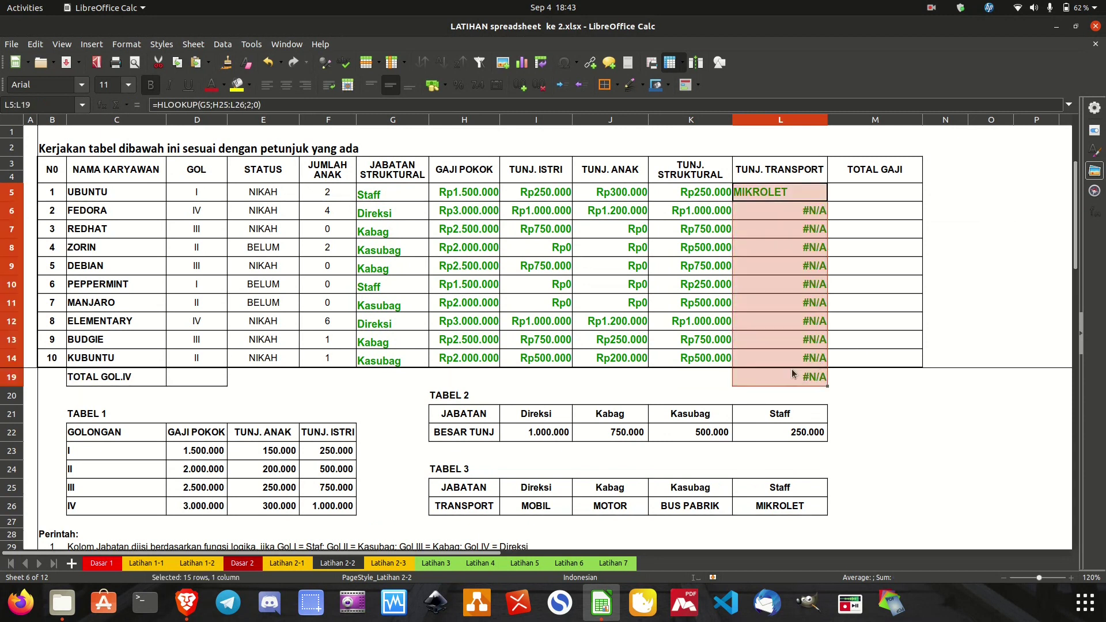
Step: Make the array in the L5 formula absolute as $H$25:$L$26, and fill the formula down again through L14
click(805, 194)
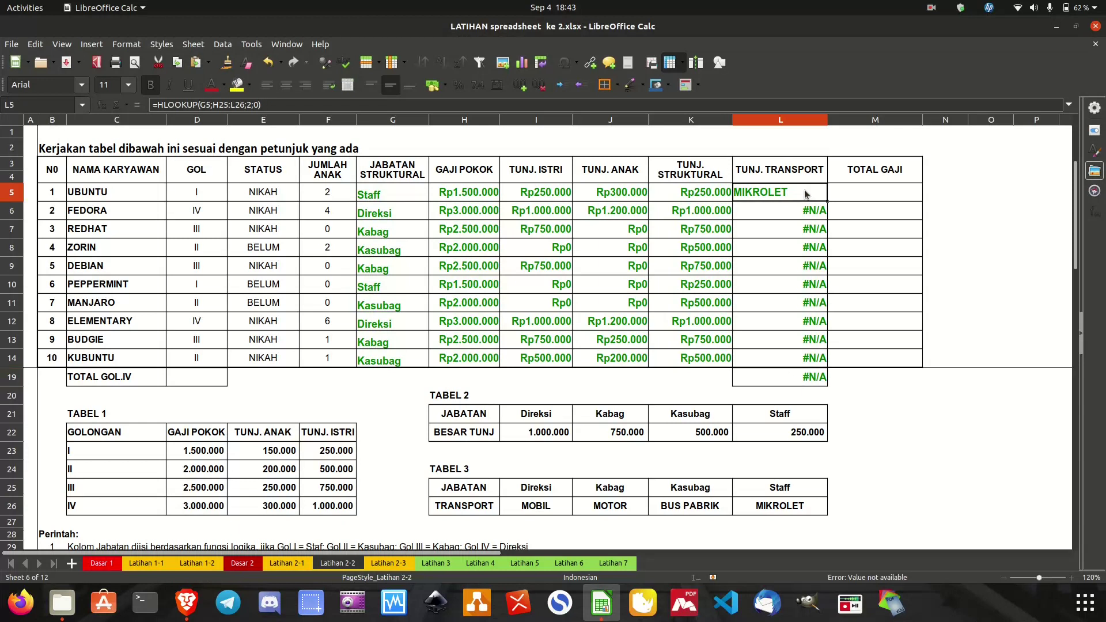
double_click(805, 194)
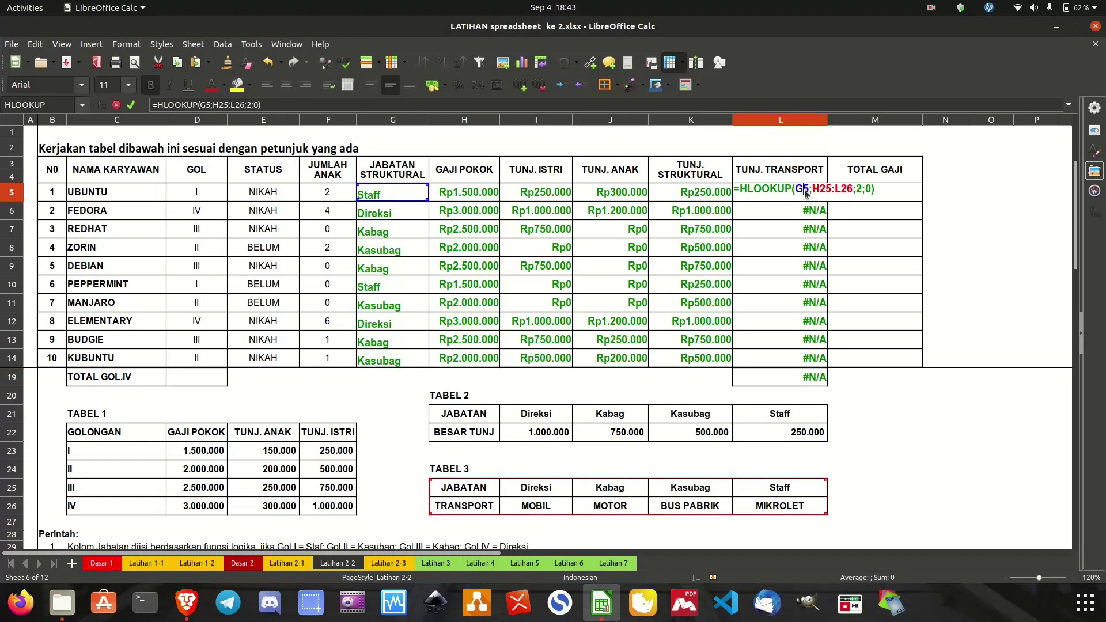
drag(812, 190, 852, 192)
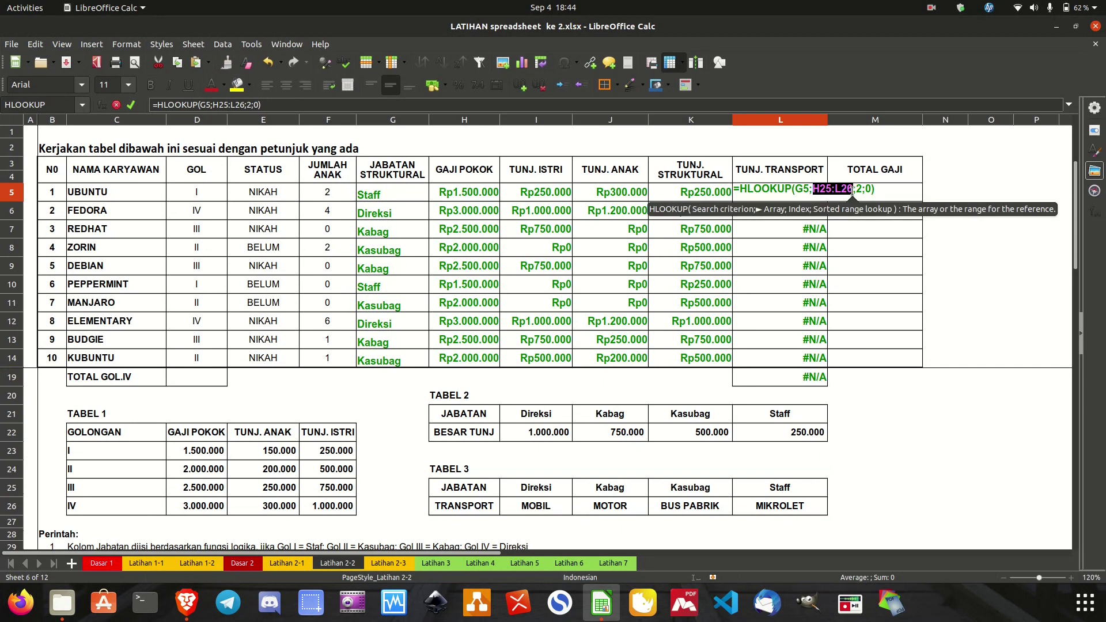
key(shift+F4)
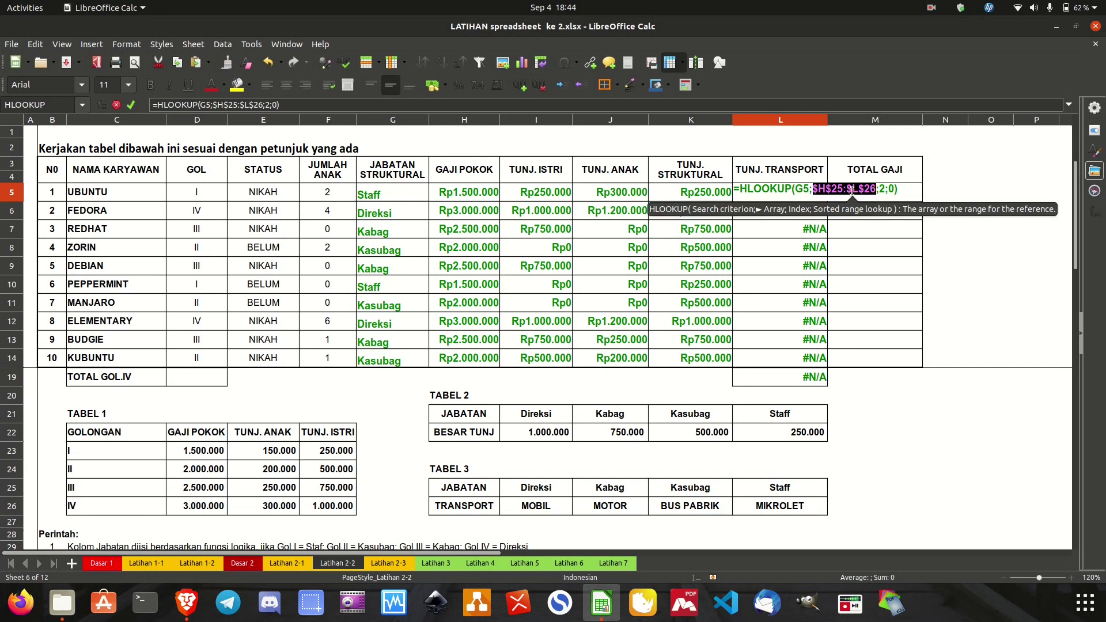
key(Return)
click(806, 192)
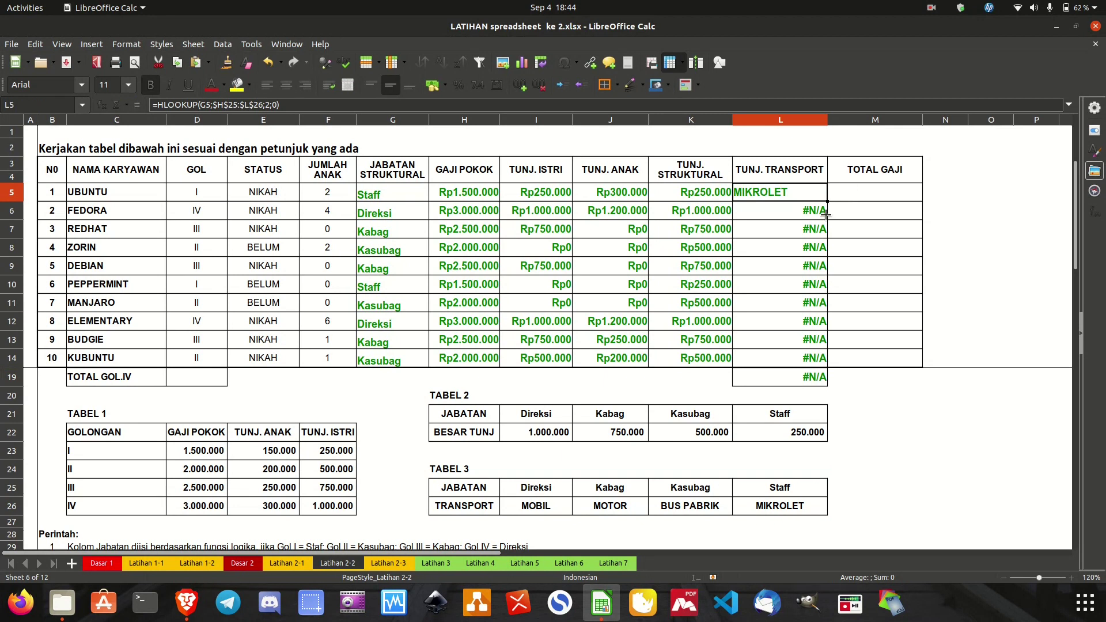
drag(826, 214, 823, 360)
click(812, 358)
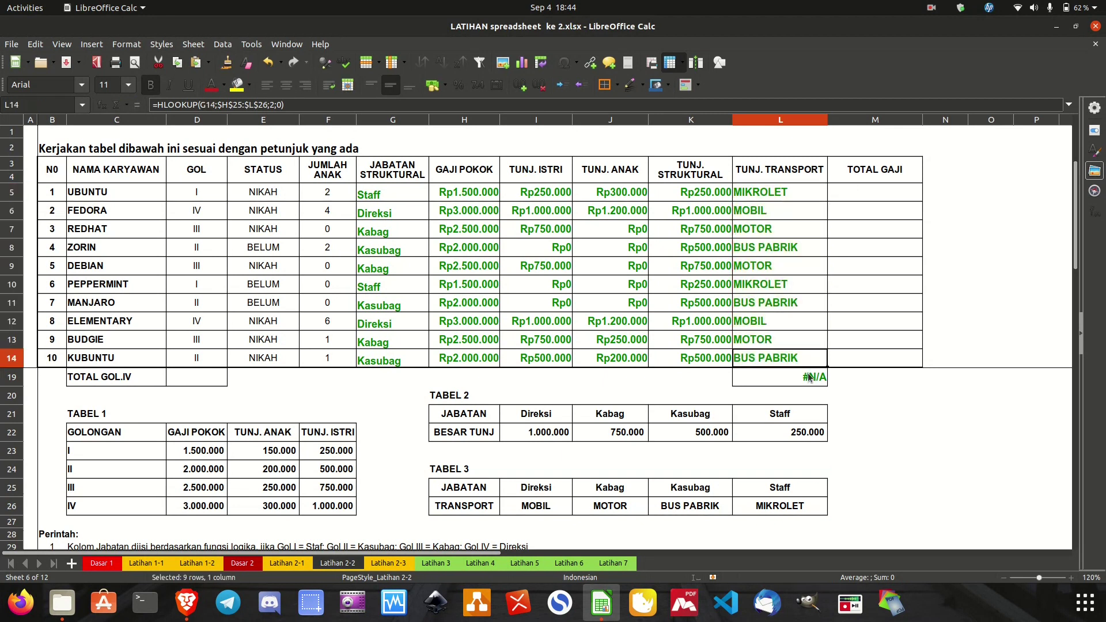
Step: Clear the contents of cell L19 below the Tunj. Transport column
click(809, 377)
key(Delete)
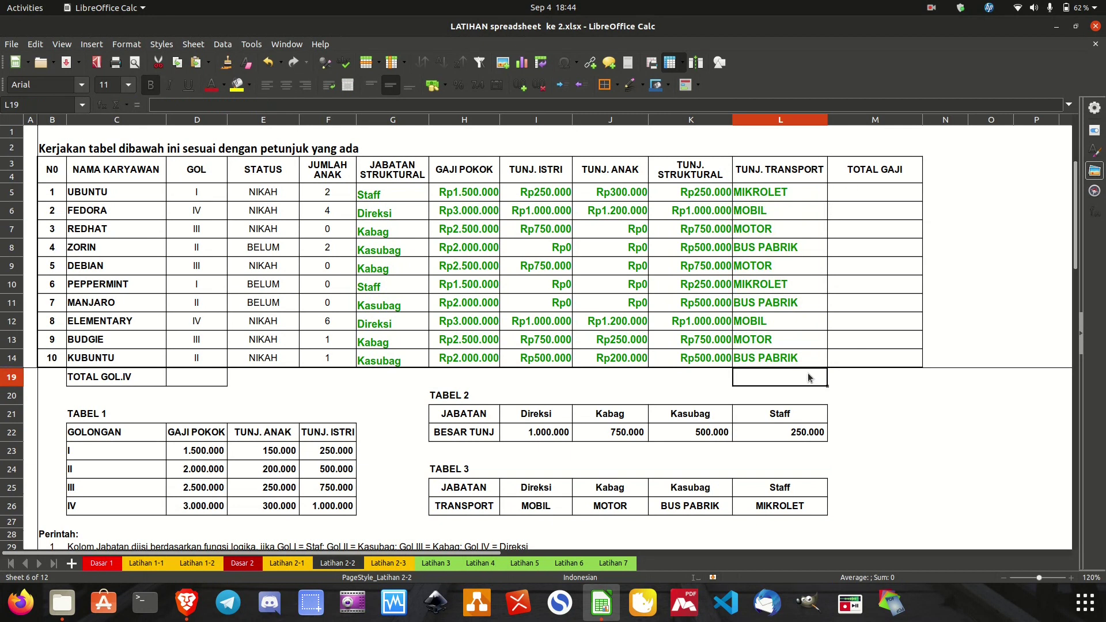
Step: Following instruction 5, enter =H5+I5+J5+K5 in M5 under Total Gaji, and fill it down through M14
click(873, 192)
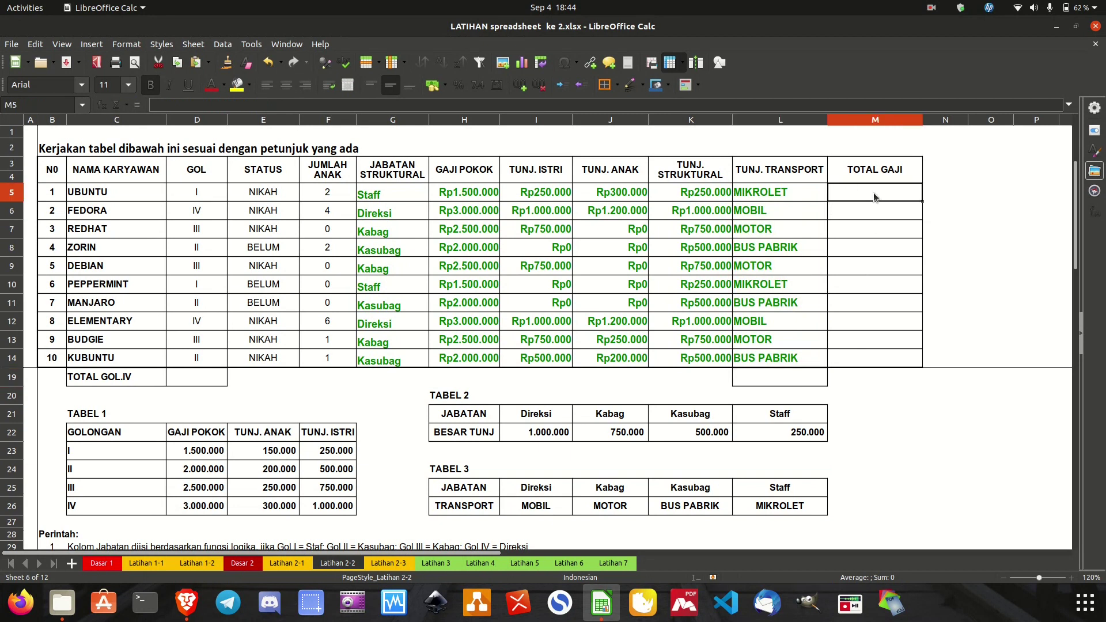
scroll(547, 464, down, 6)
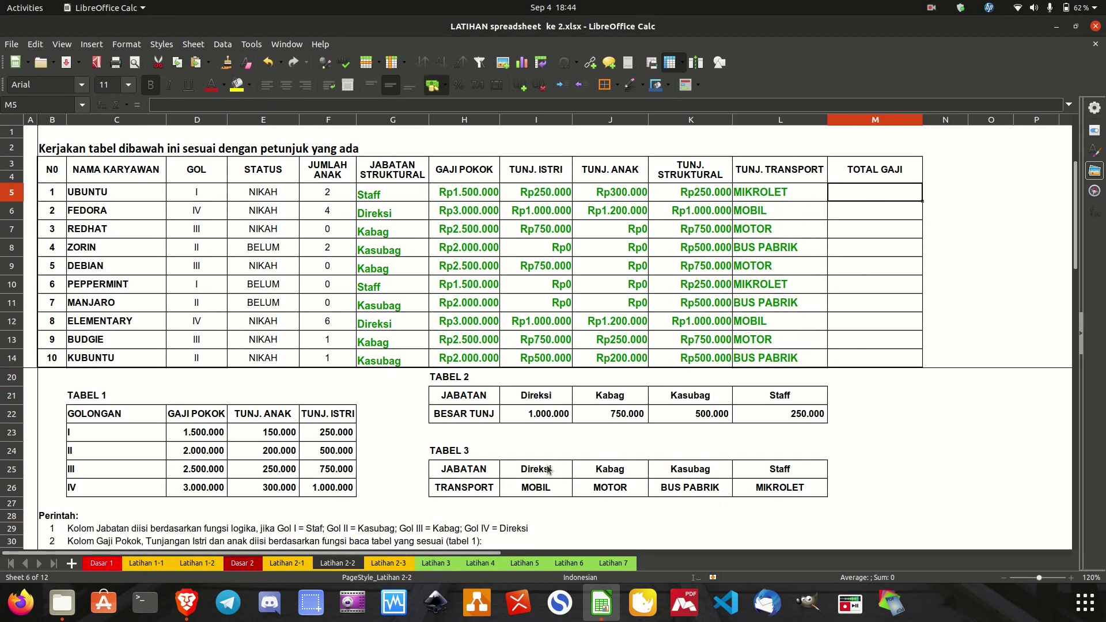
scroll(547, 465, up, 3)
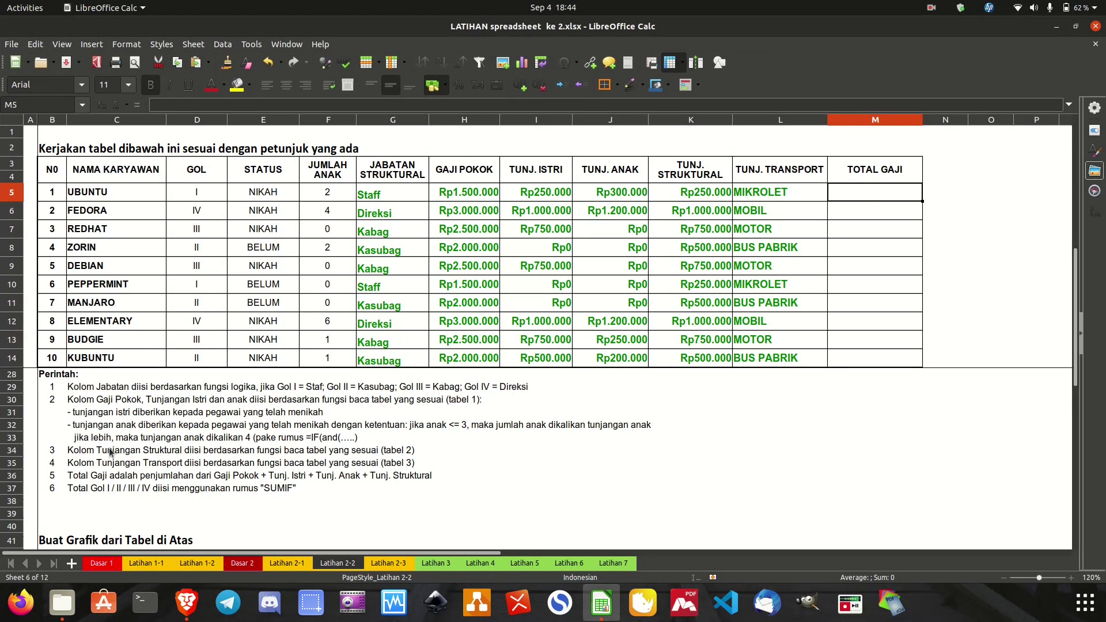
click(97, 479)
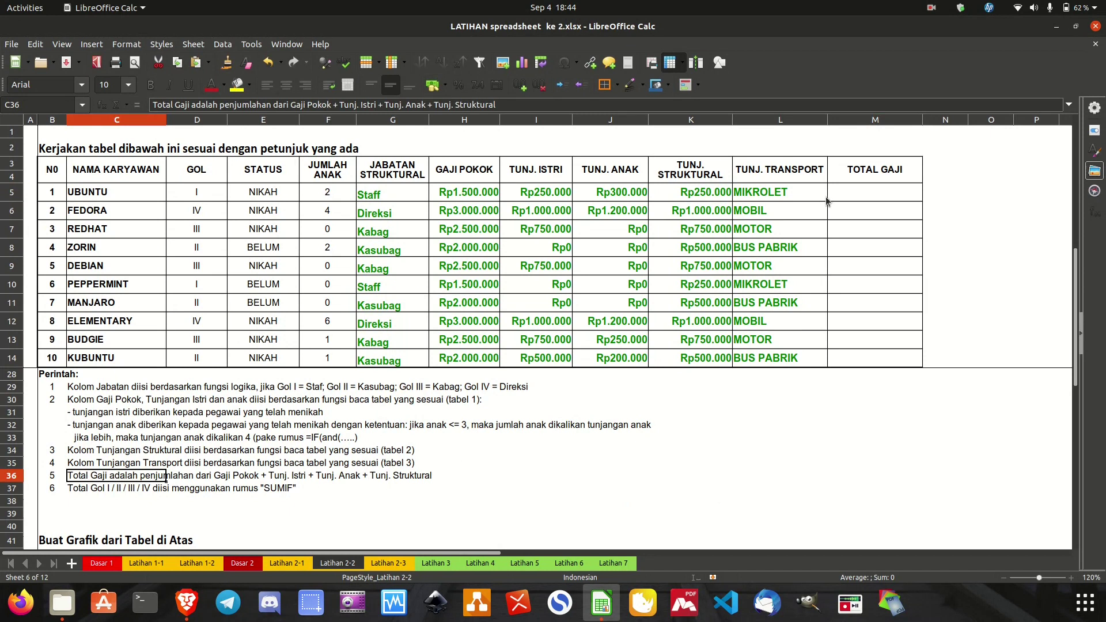
click(856, 190)
text(=)
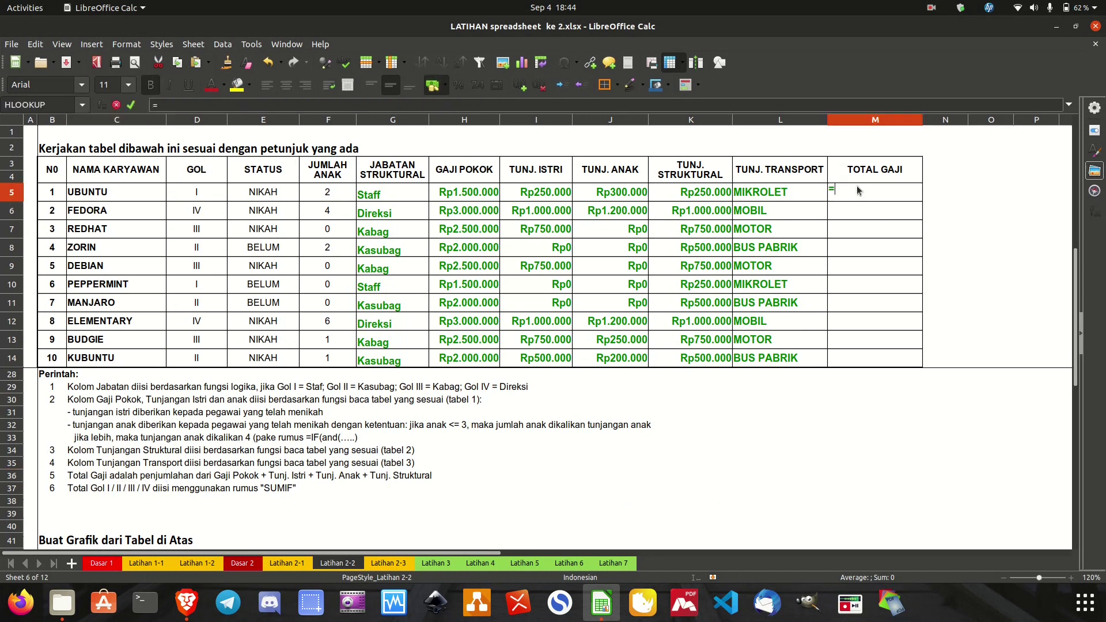
click(492, 196)
text(+)
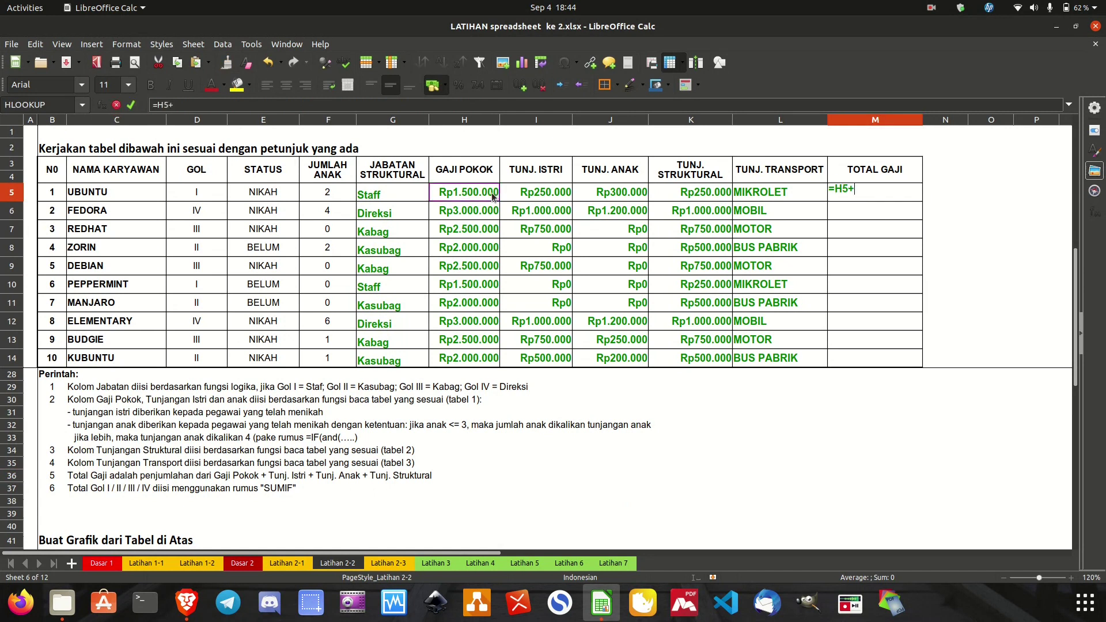
click(519, 198)
text(+)
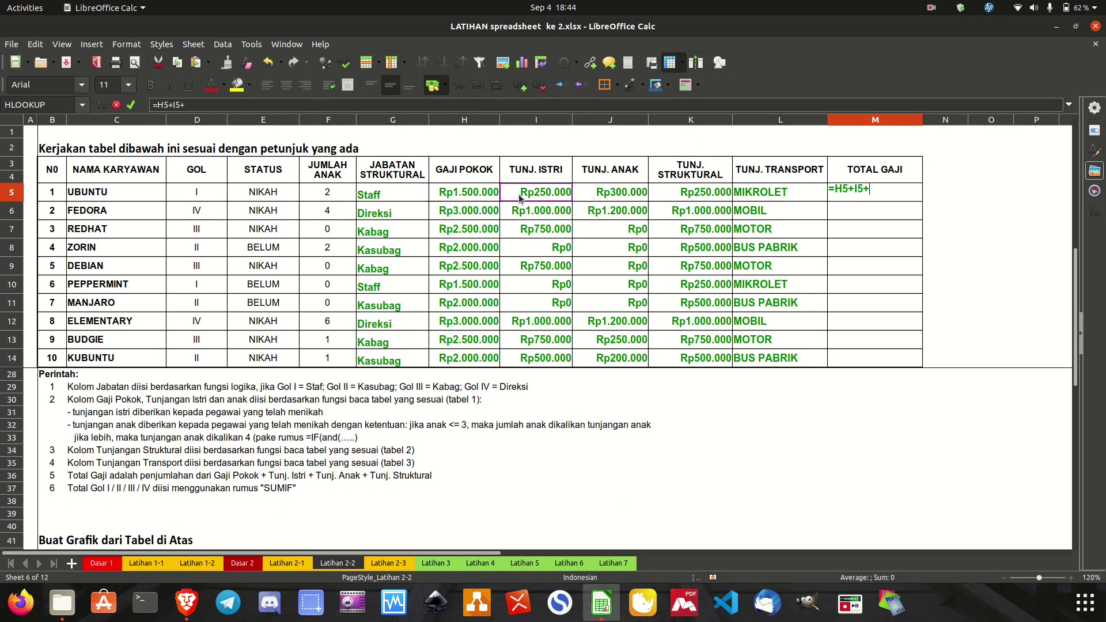
click(607, 194)
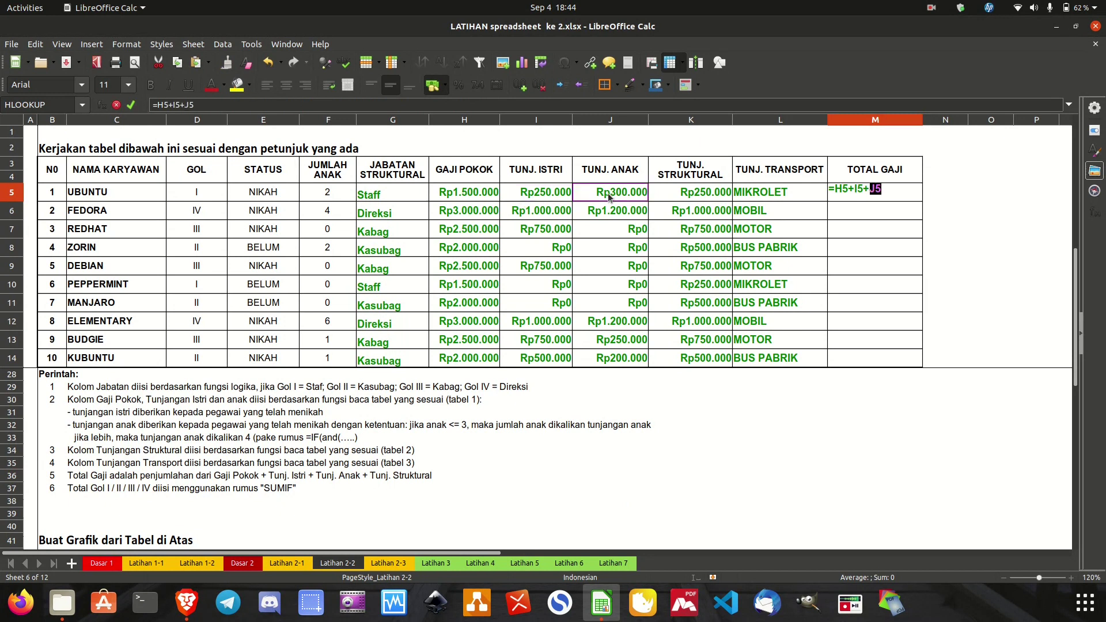
text(+)
click(676, 191)
key(Return)
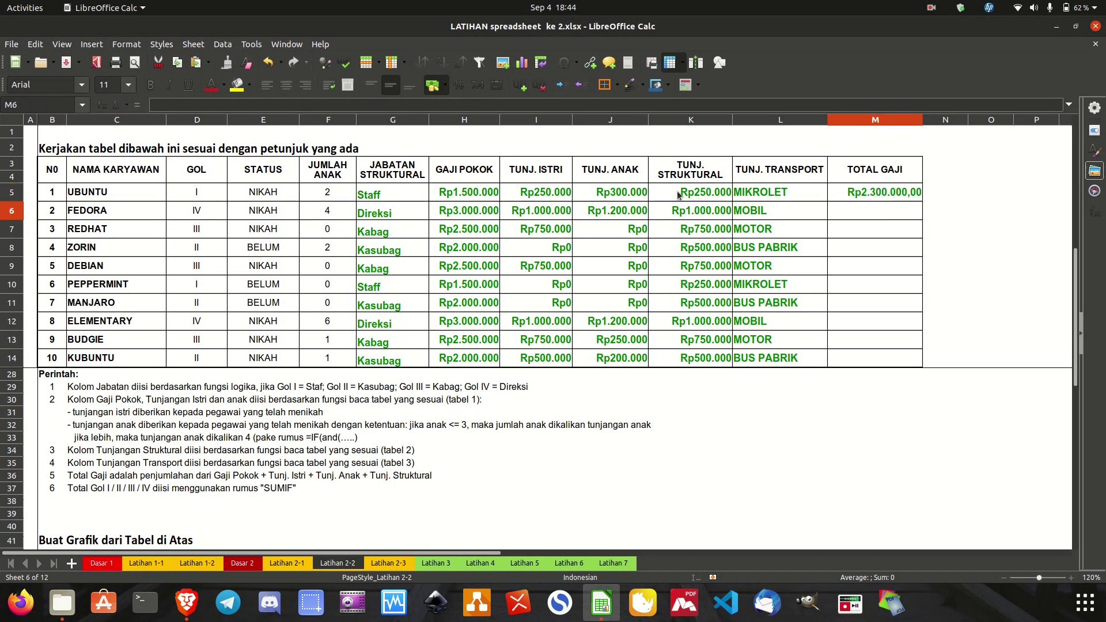
click(869, 194)
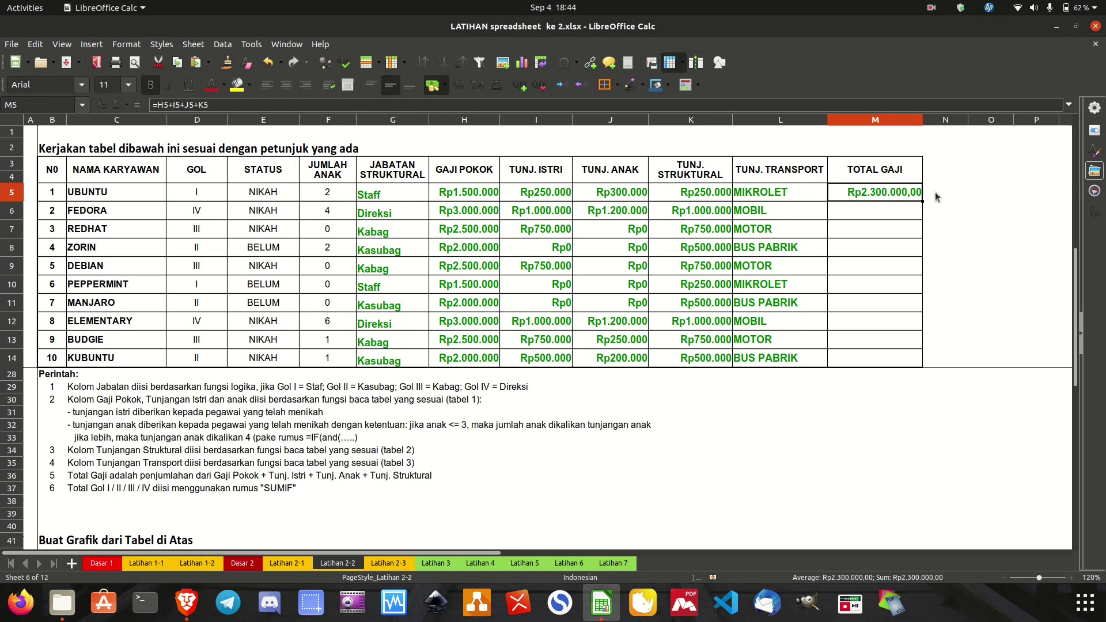
drag(923, 201, 893, 367)
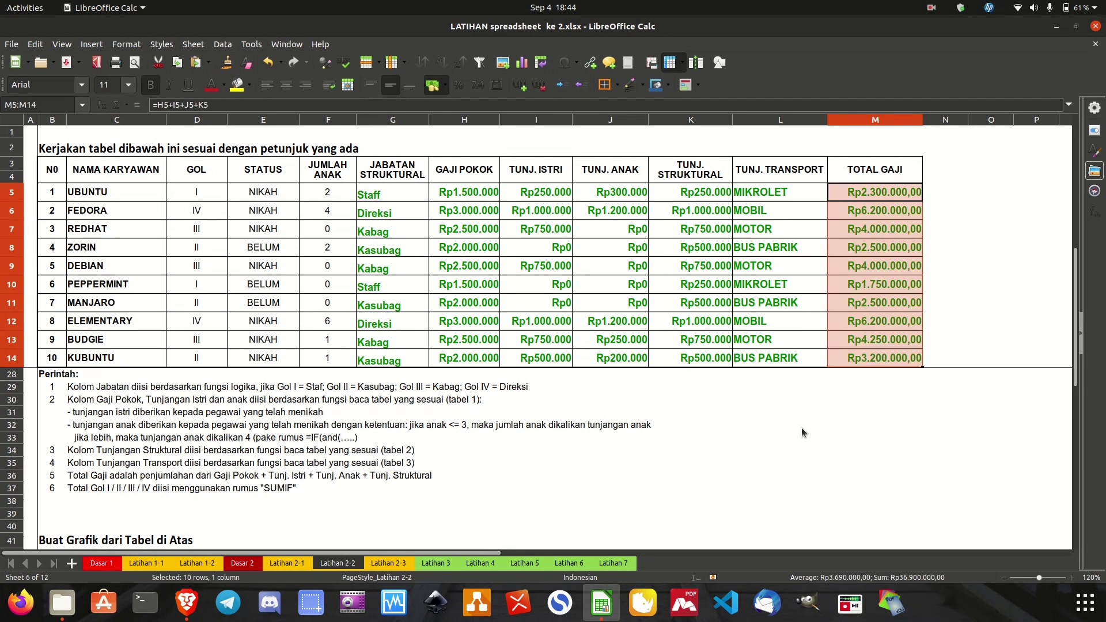
Step: Clear the leftover lookup results from L15:L19, and remove all borders from that range
scroll(802, 426, up, 4)
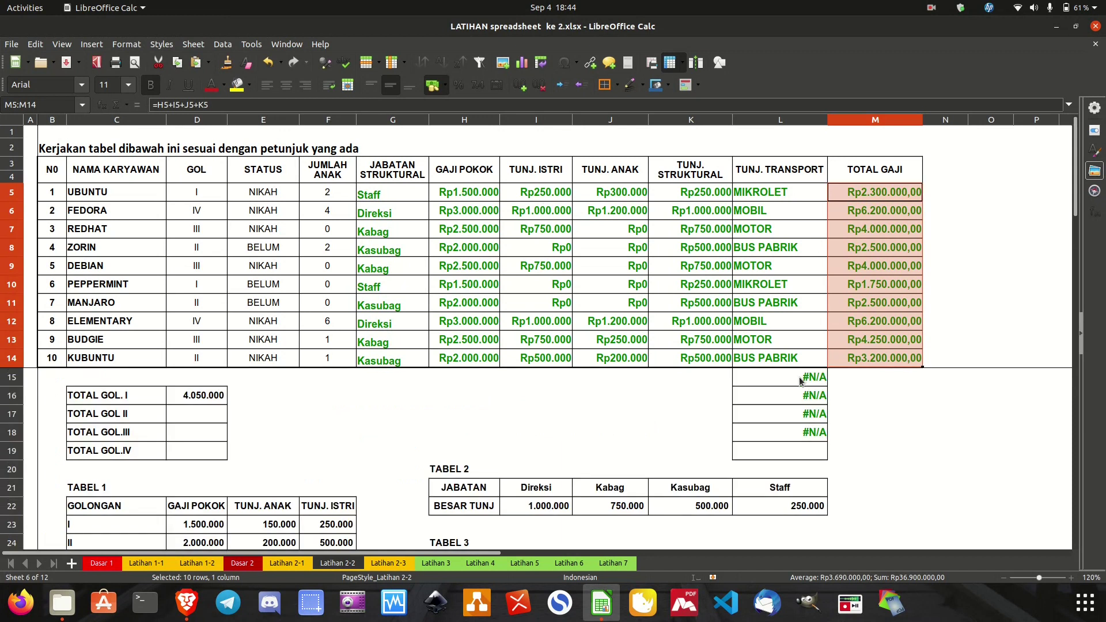
drag(801, 380, 803, 445)
key(Delete)
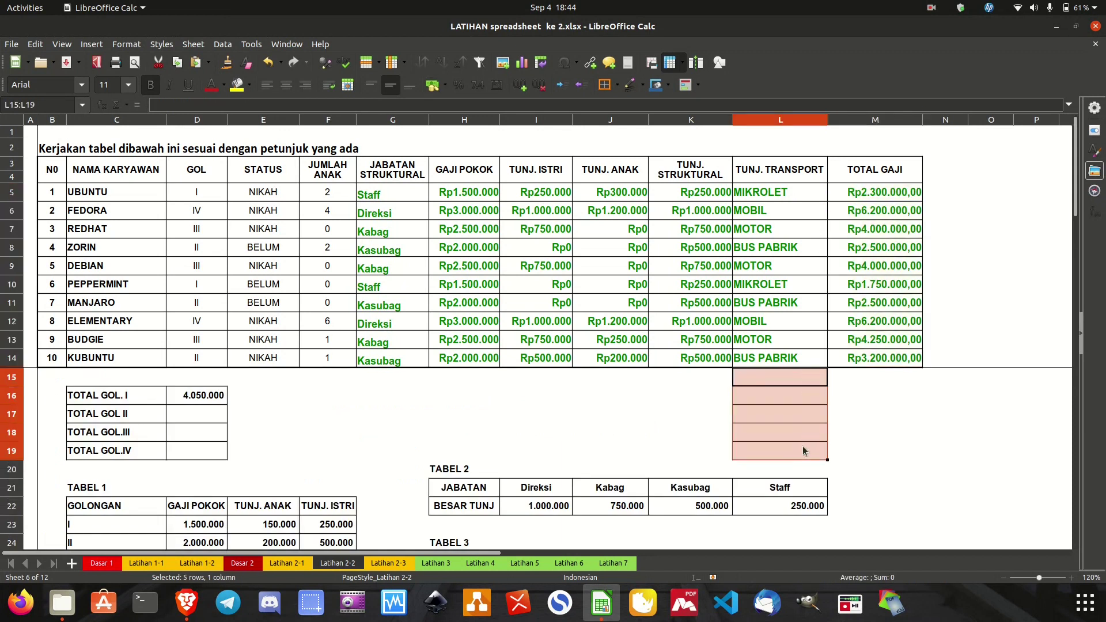
click(617, 457)
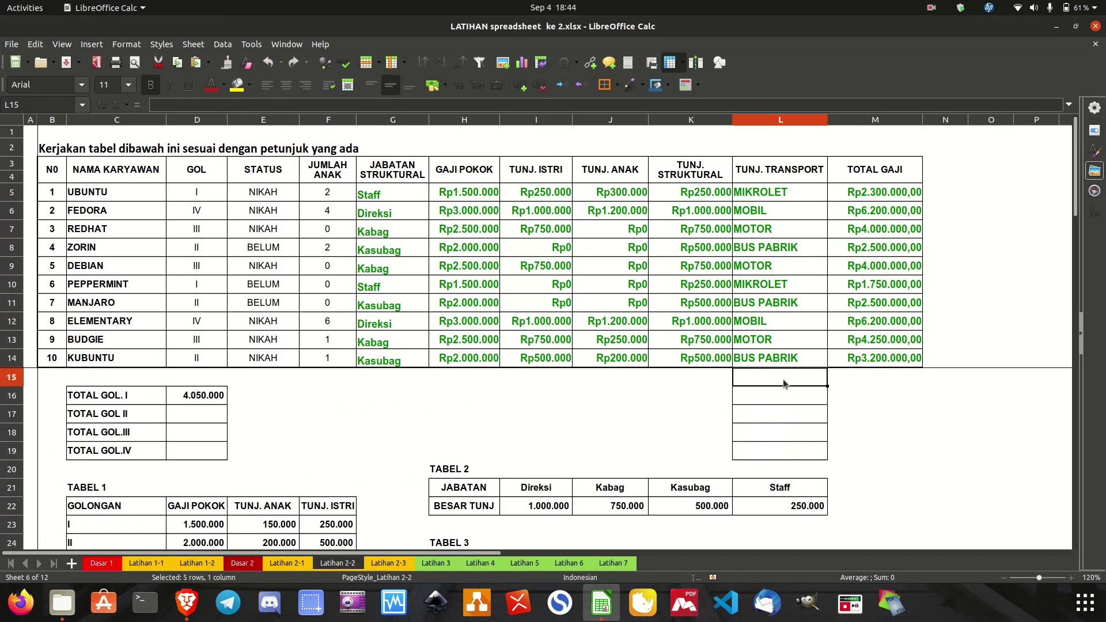
drag(782, 379, 775, 456)
right_click(779, 451)
click(803, 444)
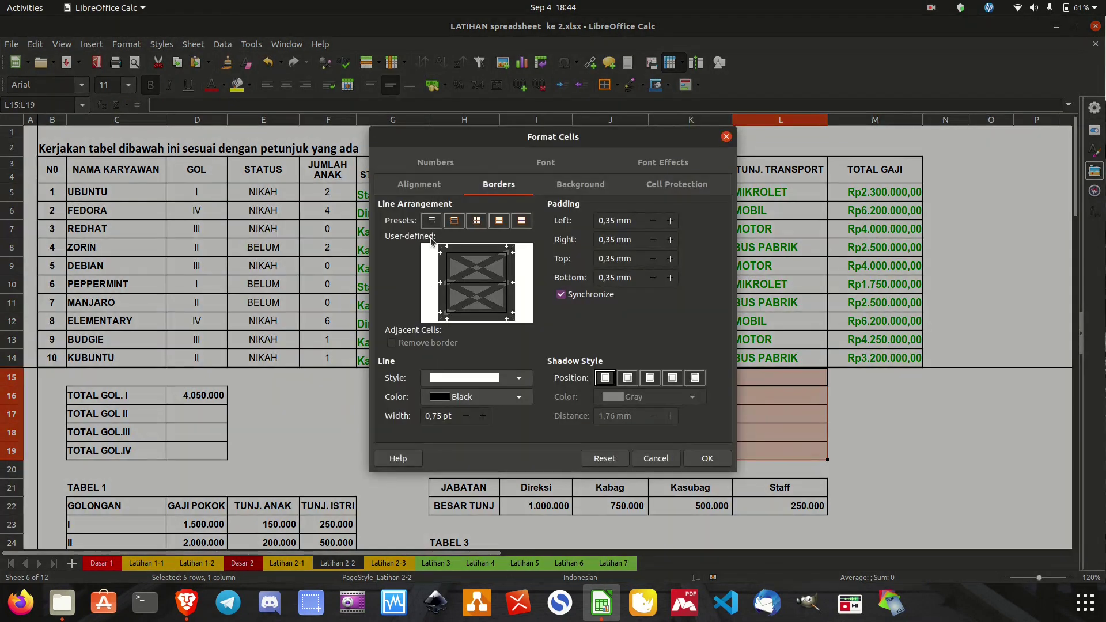
click(436, 222)
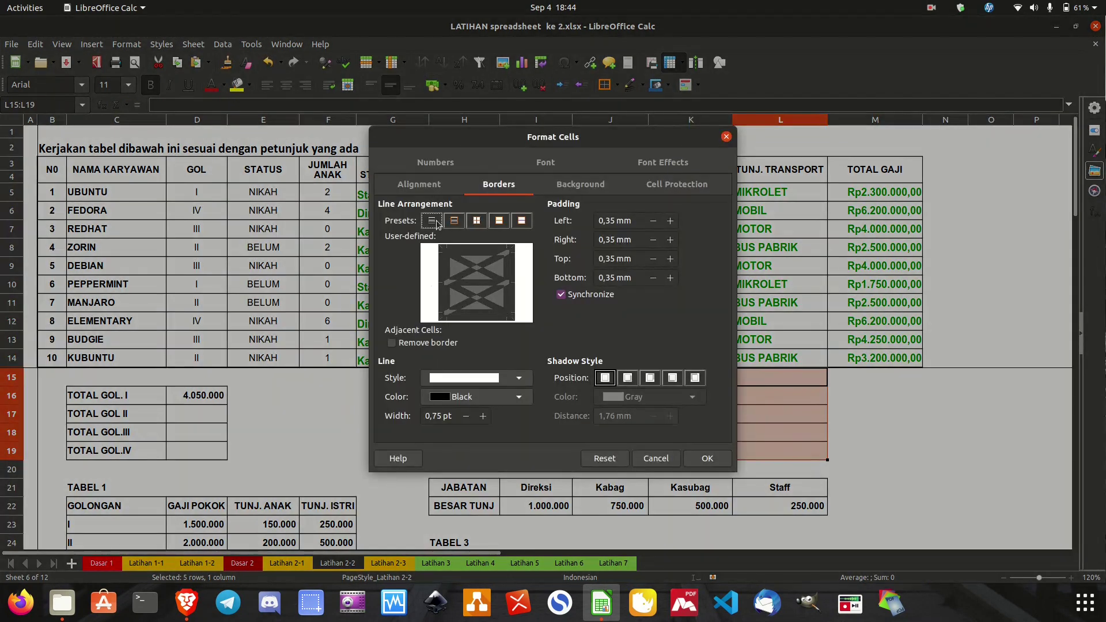
click(707, 458)
click(685, 417)
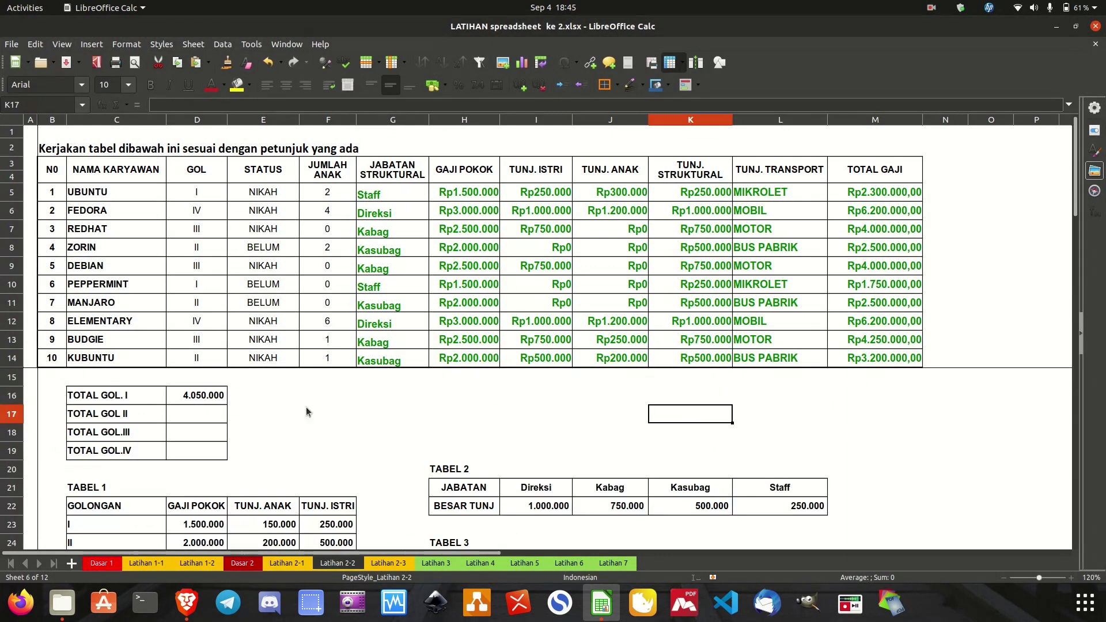
Step: Clear the existing value in D16 beside TOTAL GOL. I, and check the Gol I entries against the Total Gaji column
click(230, 396)
click(212, 397)
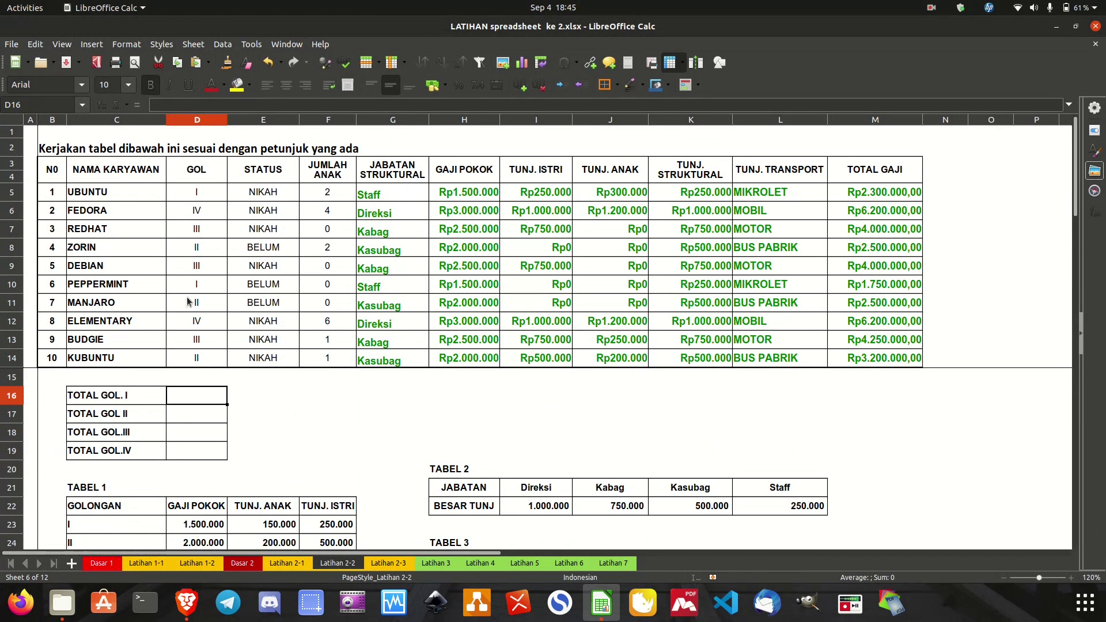
click(206, 195)
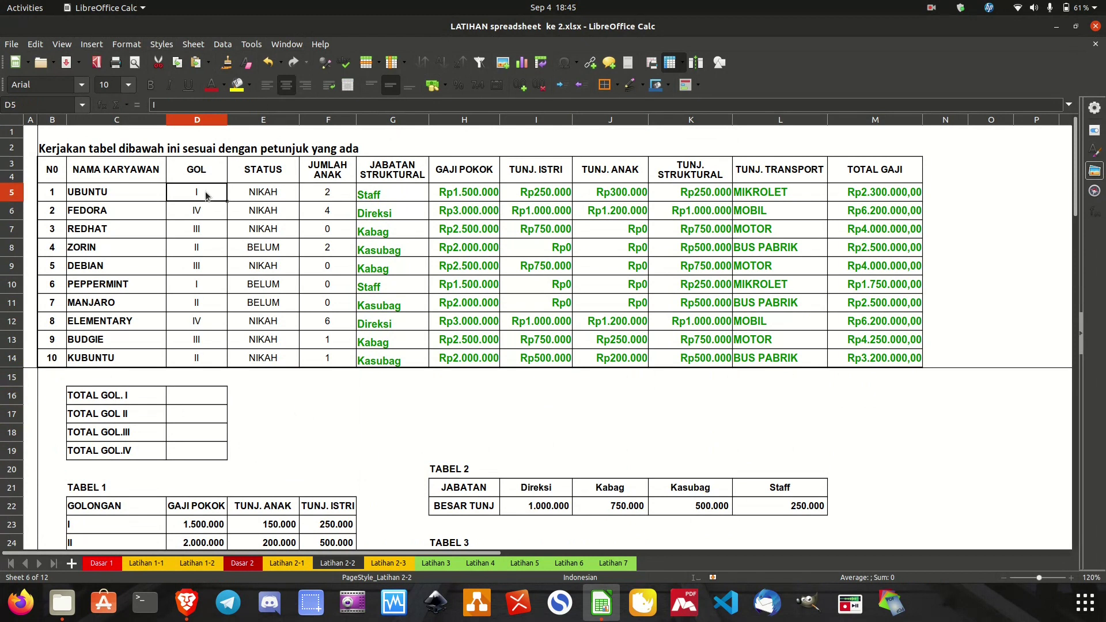
click(205, 282)
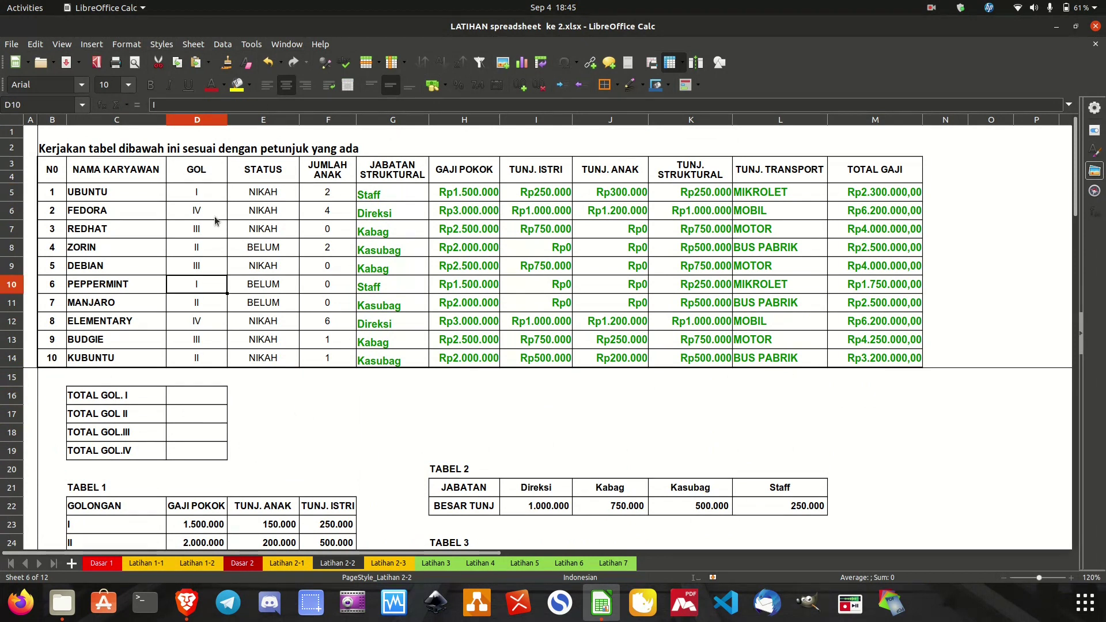
click(213, 197)
click(909, 193)
click(899, 265)
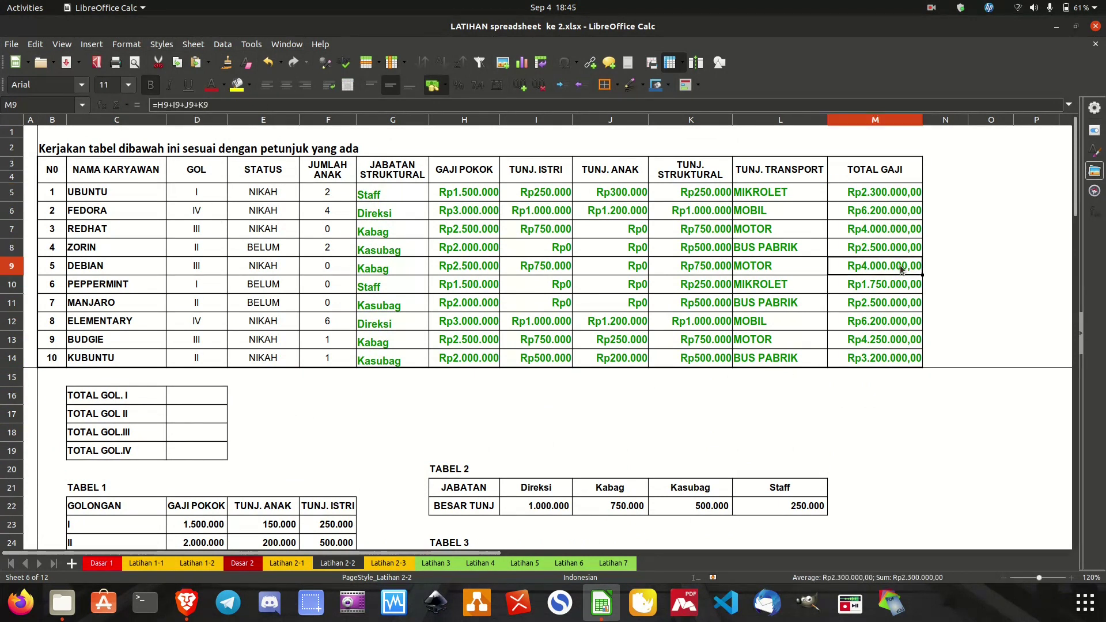
Step: Try to total the golongan I salaries in D16 with =SUMIF(M5:M14)
click(193, 398)
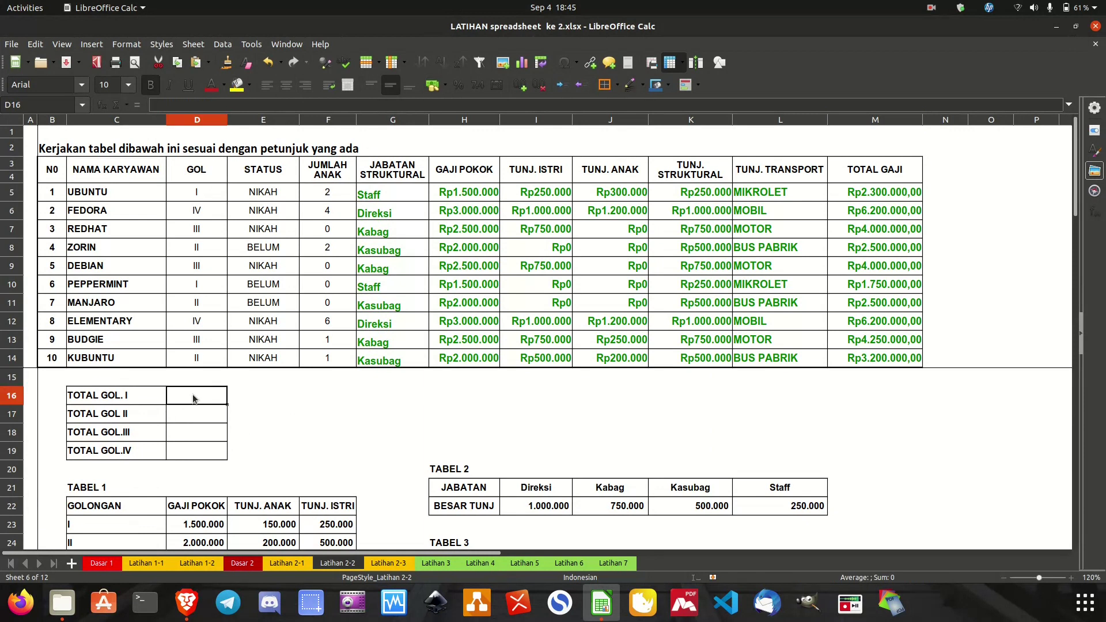
text(=sumif()
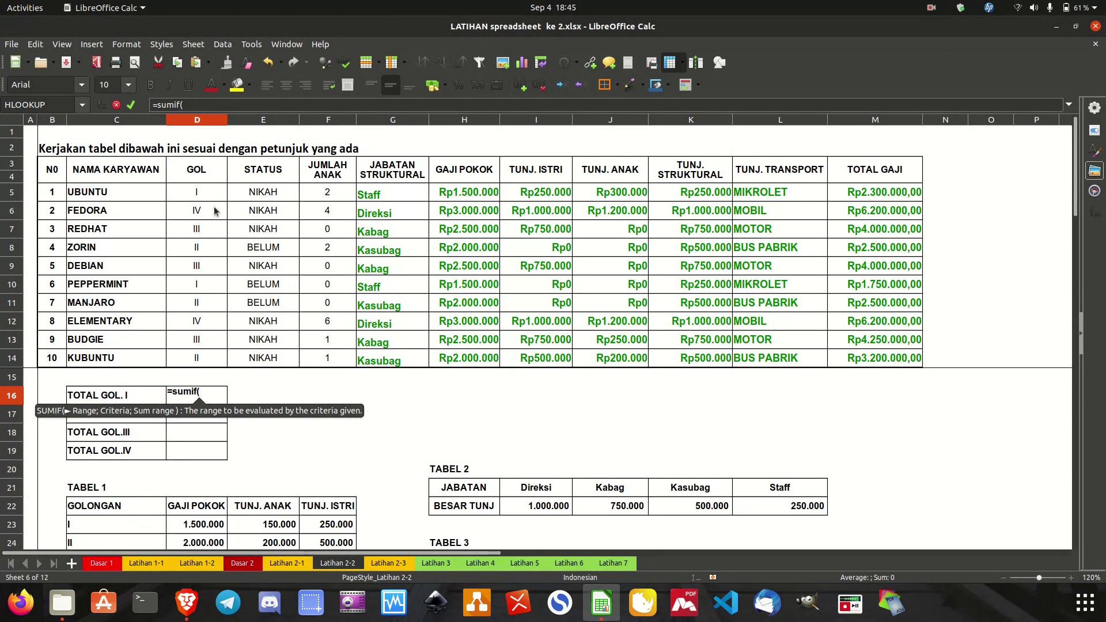
drag(201, 193, 871, 360)
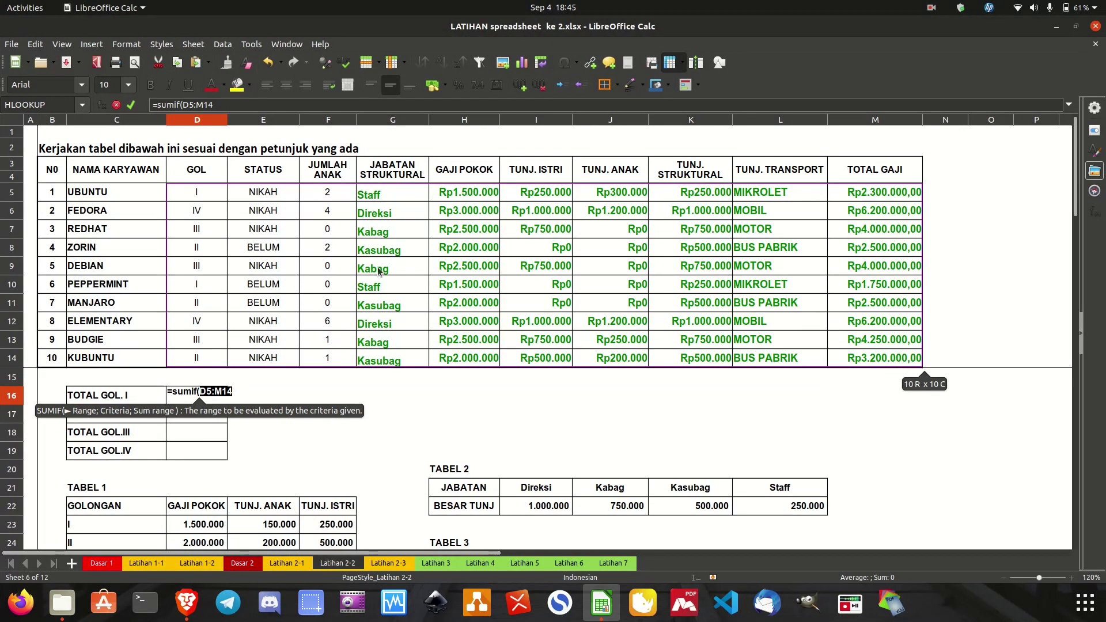
click(197, 197)
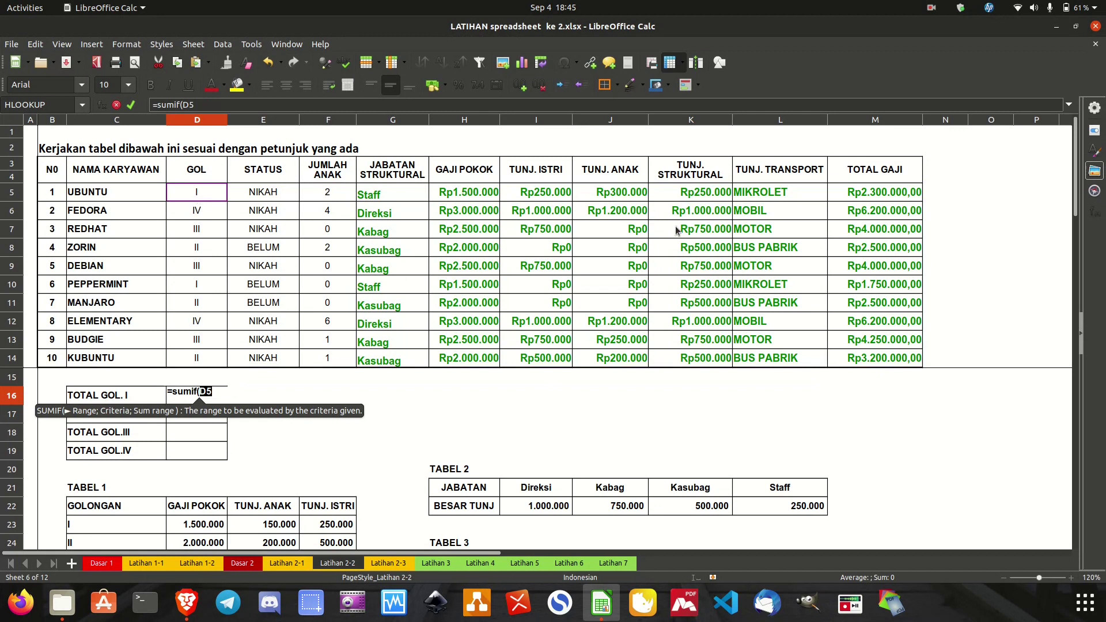
drag(874, 192, 873, 357)
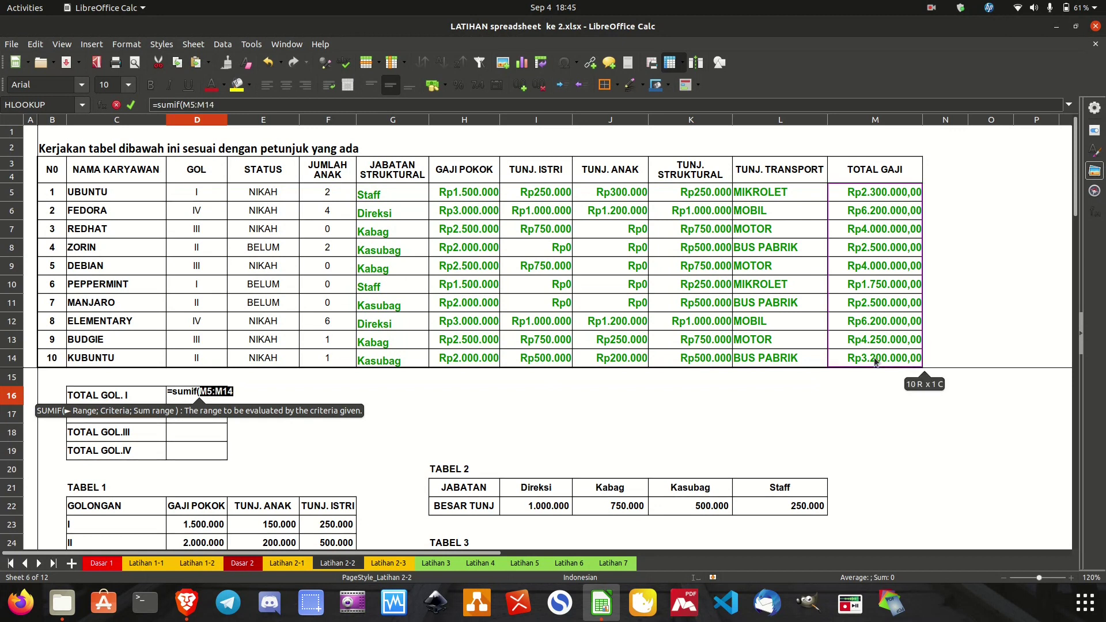
text())
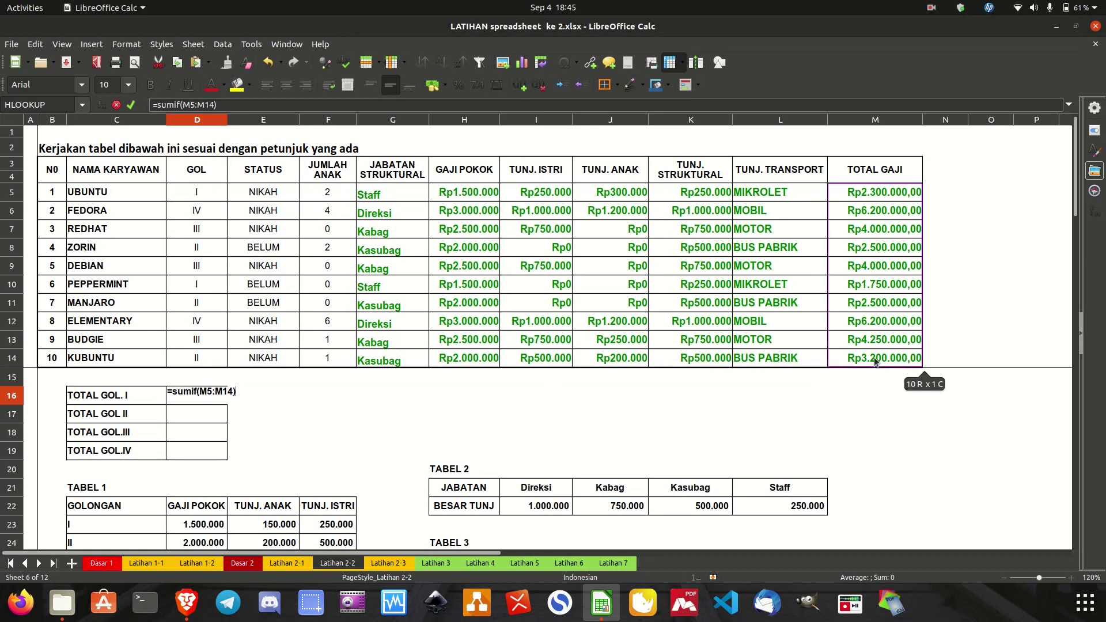
key(Return)
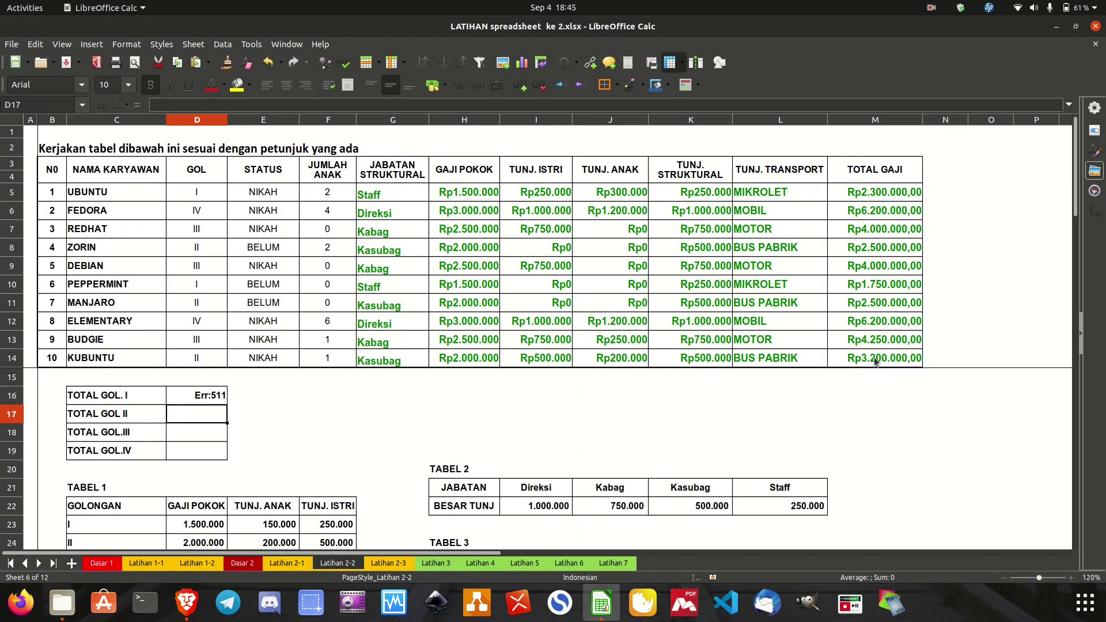
Step: Replace the formula in D16 with =SUMIF(D5:M14;D5;M5:M14) to total the golongan I salaries
click(181, 403)
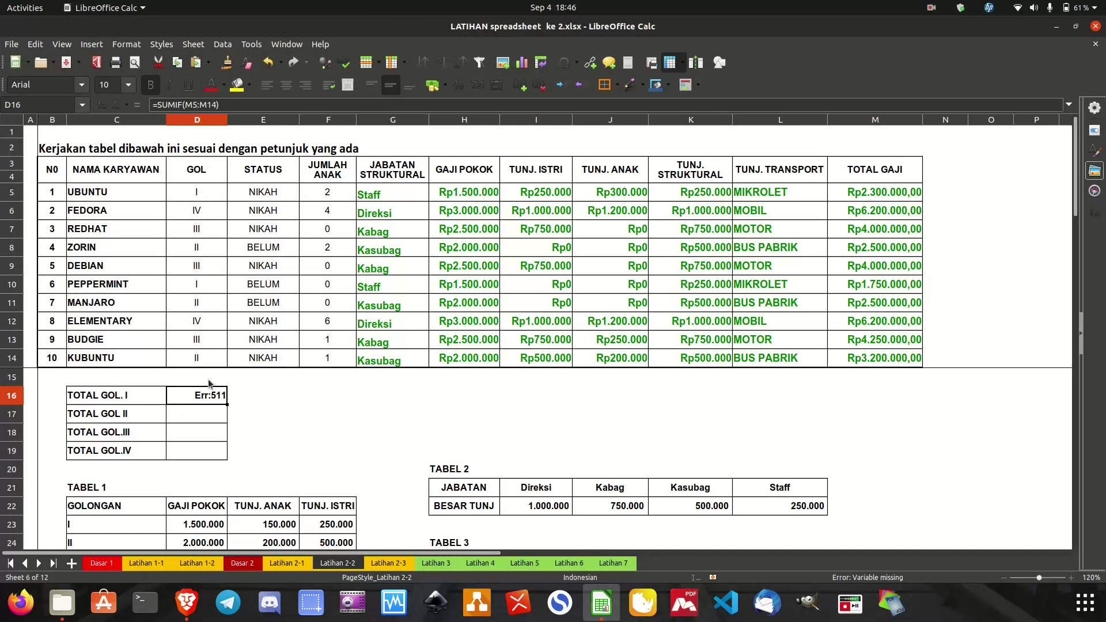
text(=sum)
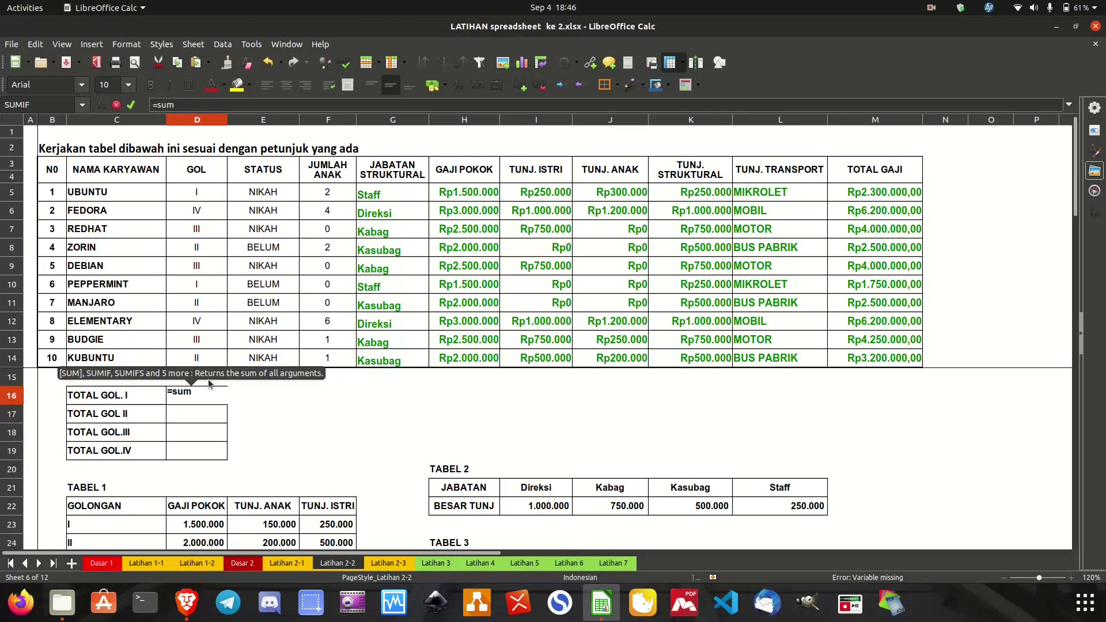
text(if()
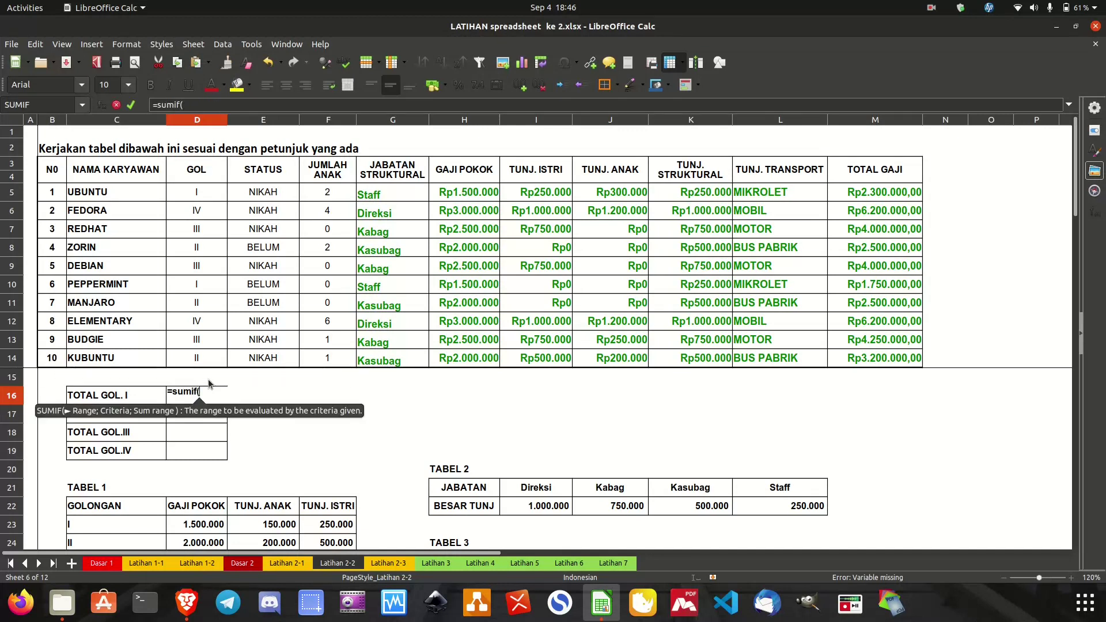
drag(210, 201, 858, 361)
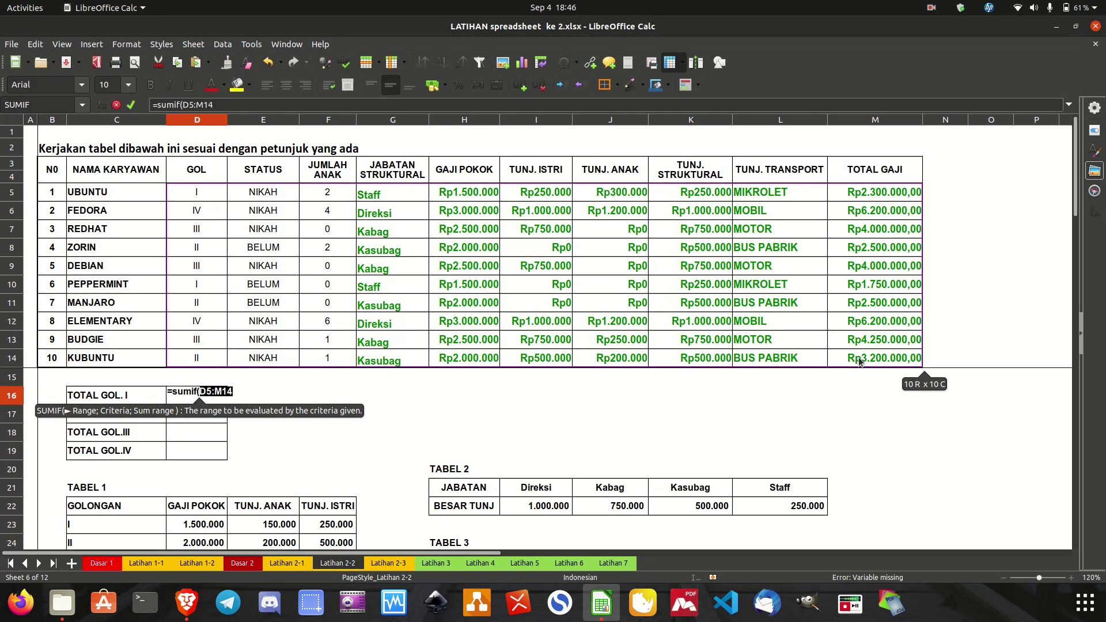
text(;)
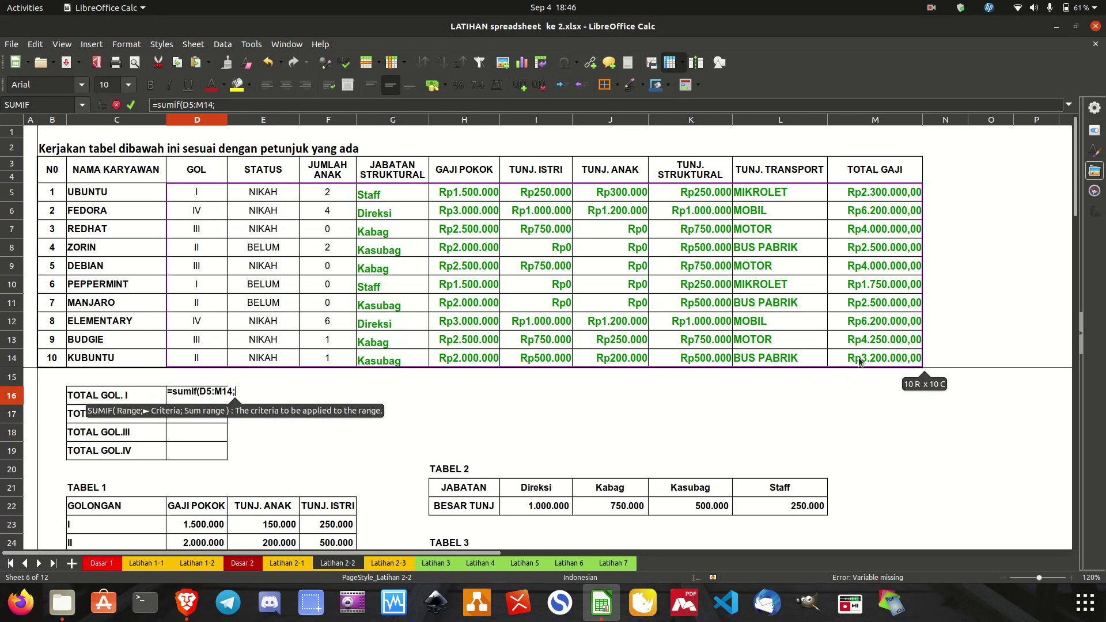
click(219, 199)
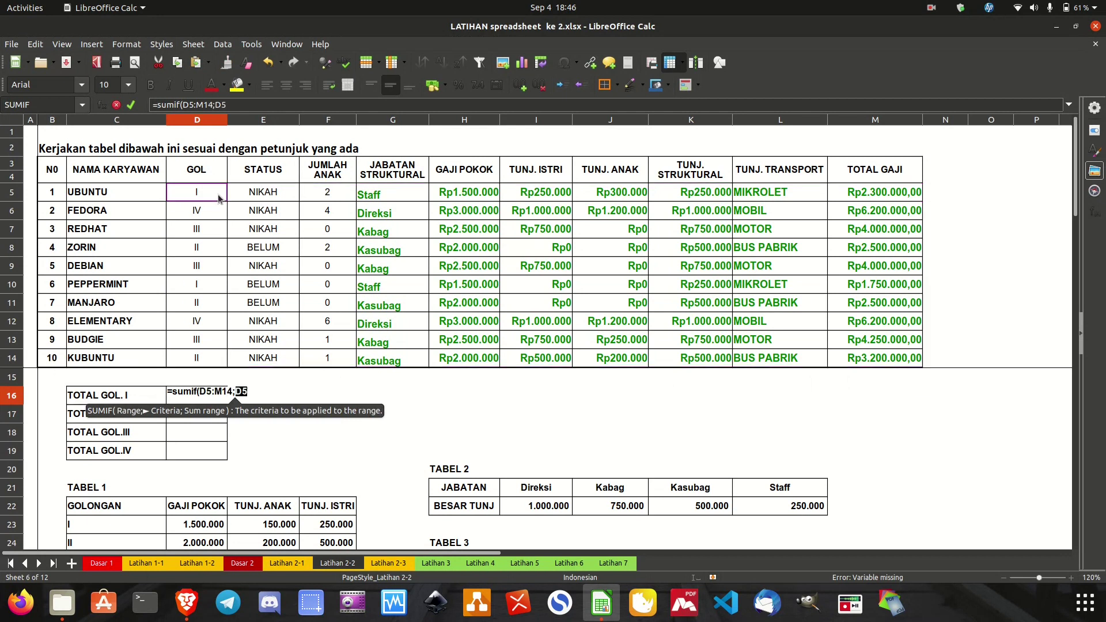
text(;)
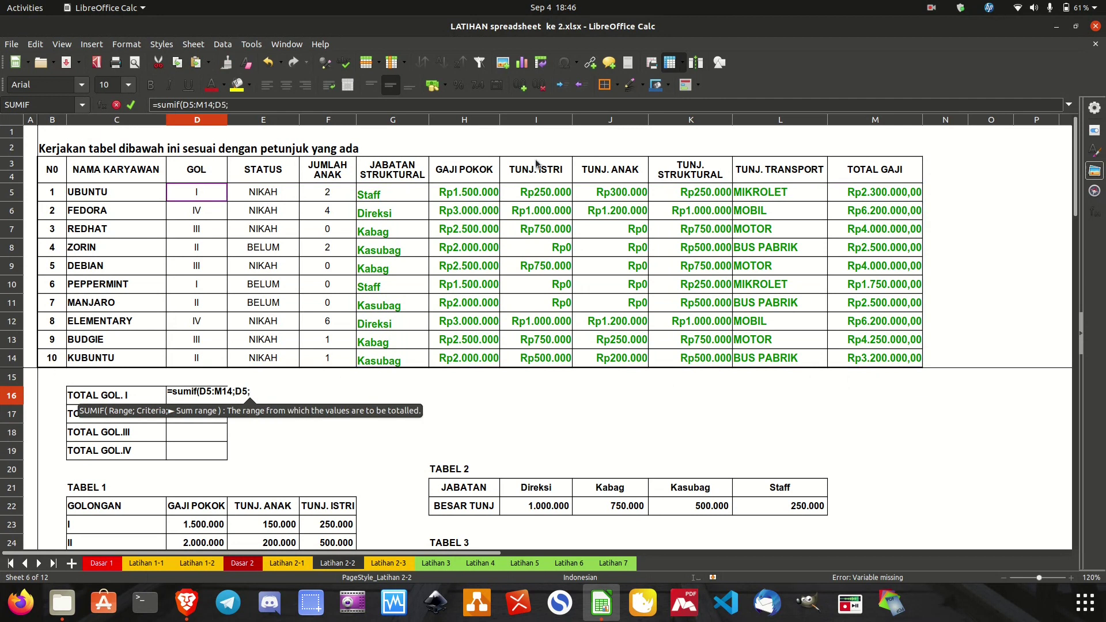
drag(855, 199, 865, 363)
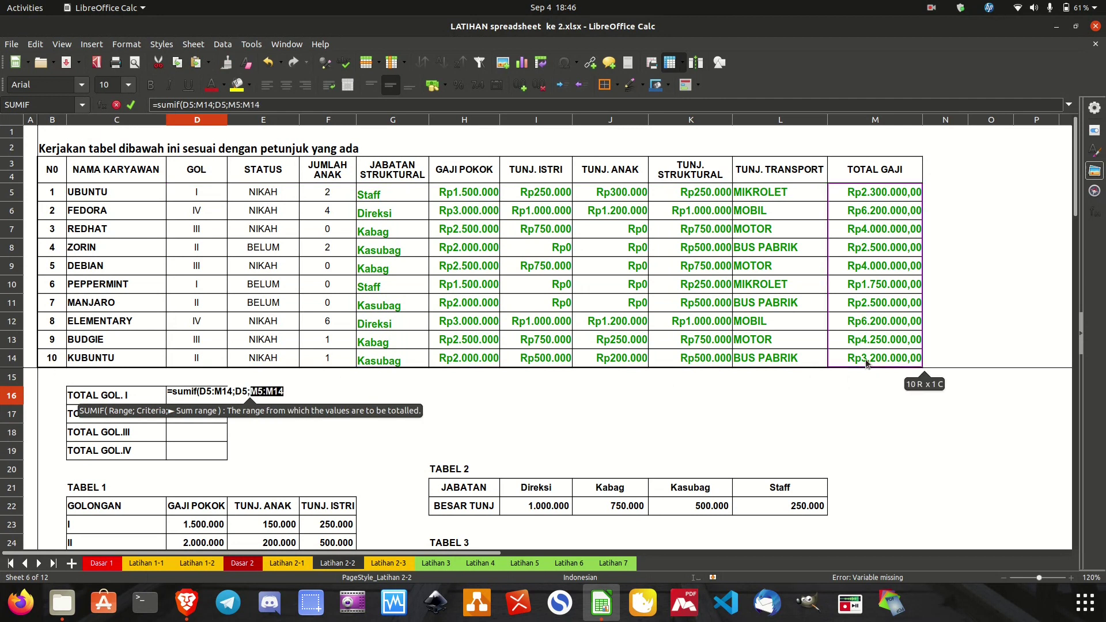
text())
key(Return)
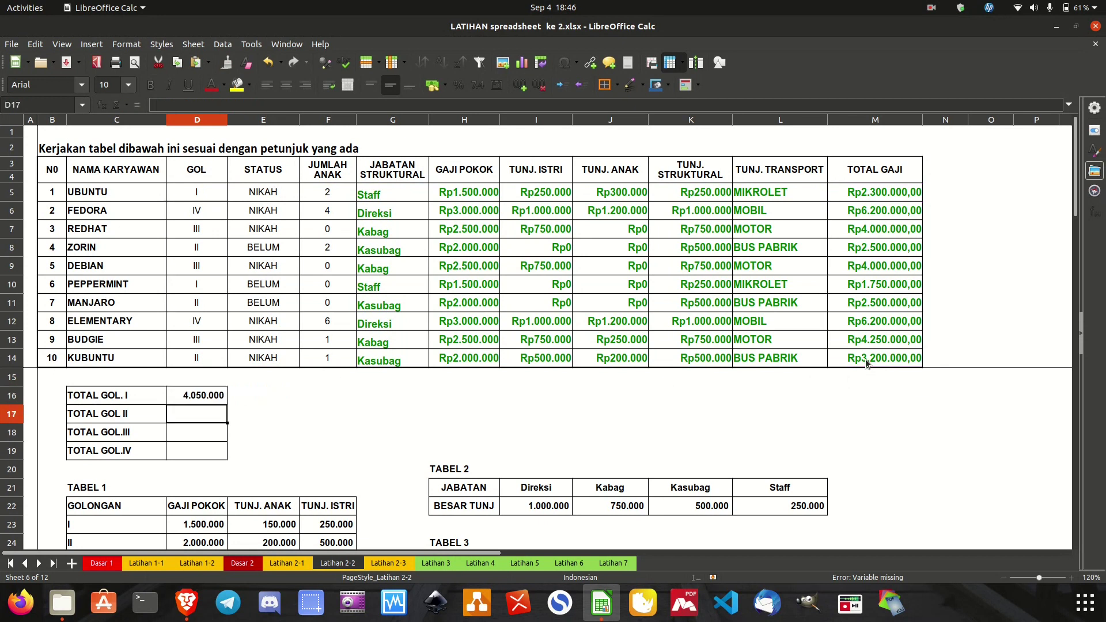
Step: Review the golongan I formula in D16, and enter =SUMIF(D5:M14;D8;M5:M14) in D17 for TOTAL GOL II
click(212, 402)
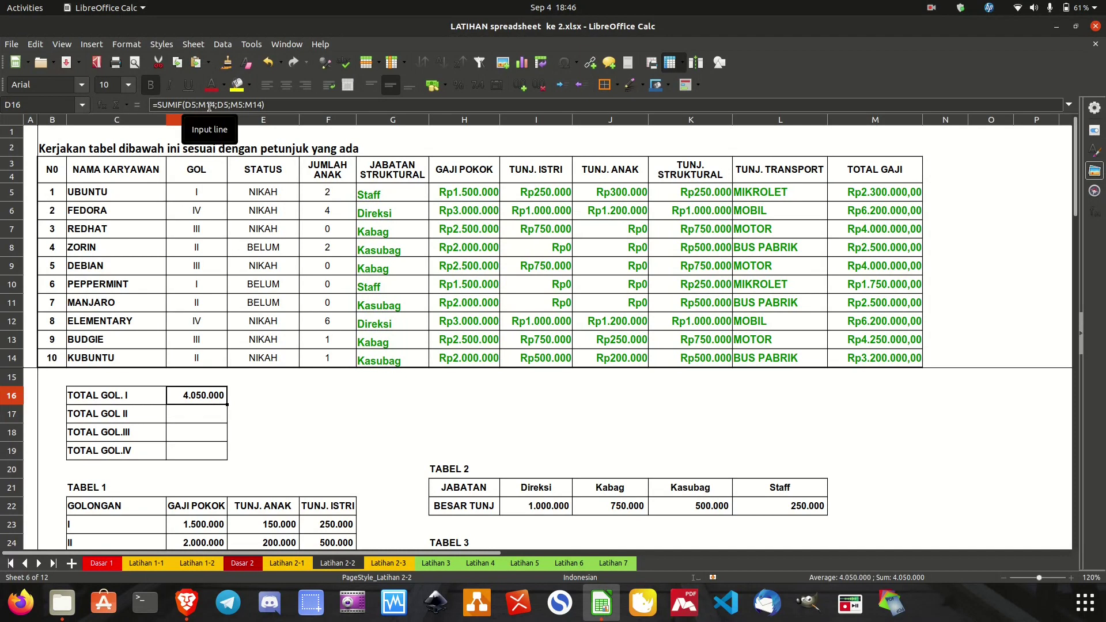
click(208, 420)
text(=)
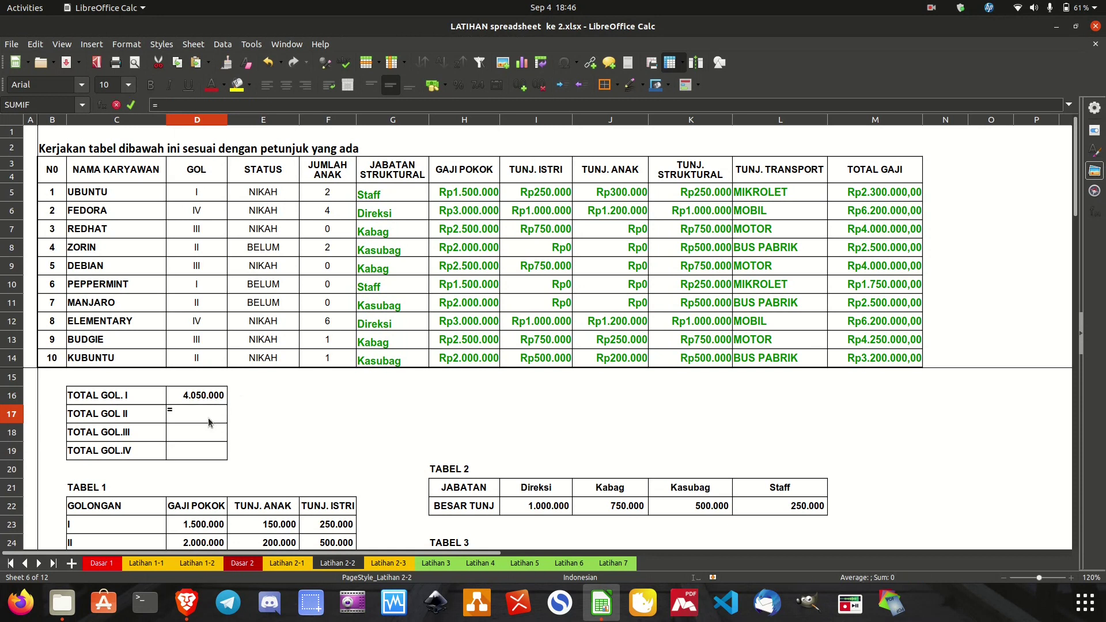
text(sum)
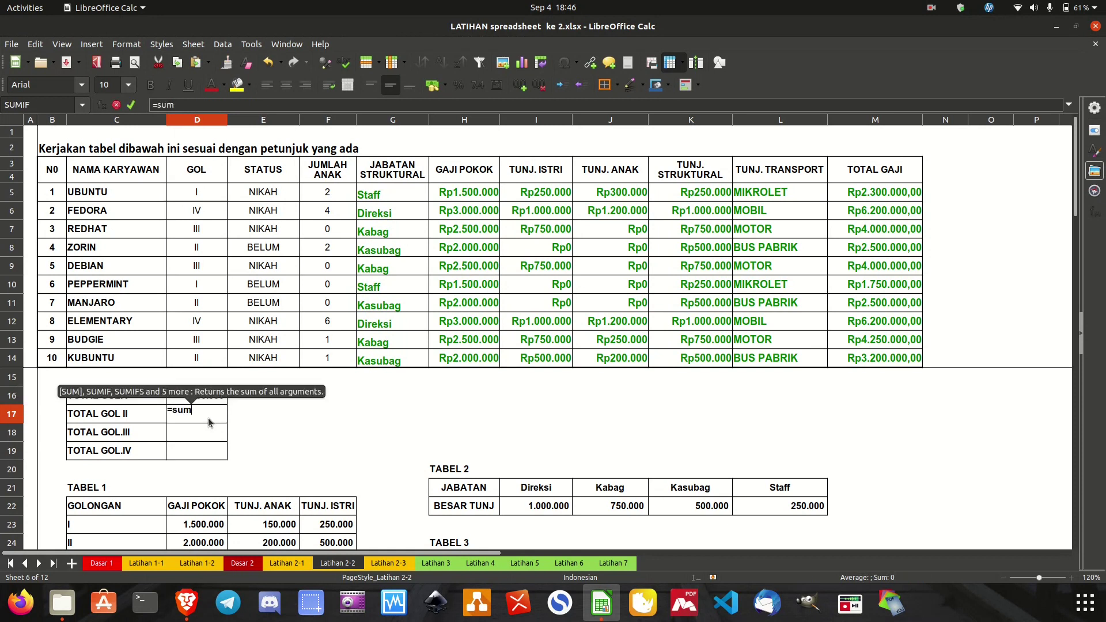
text(if()
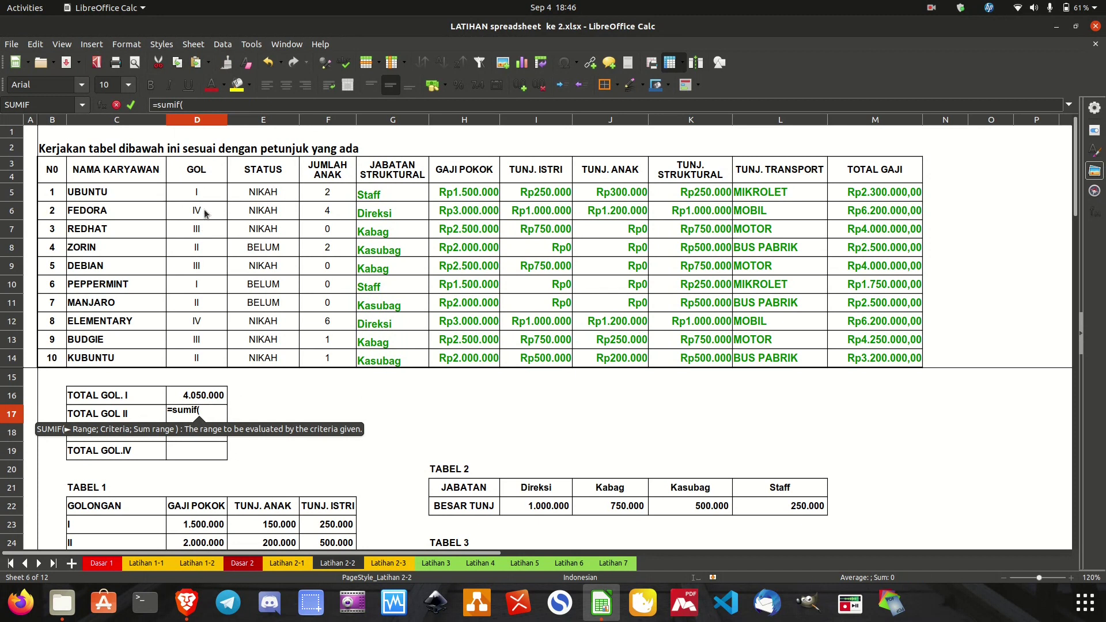
drag(215, 192, 897, 361)
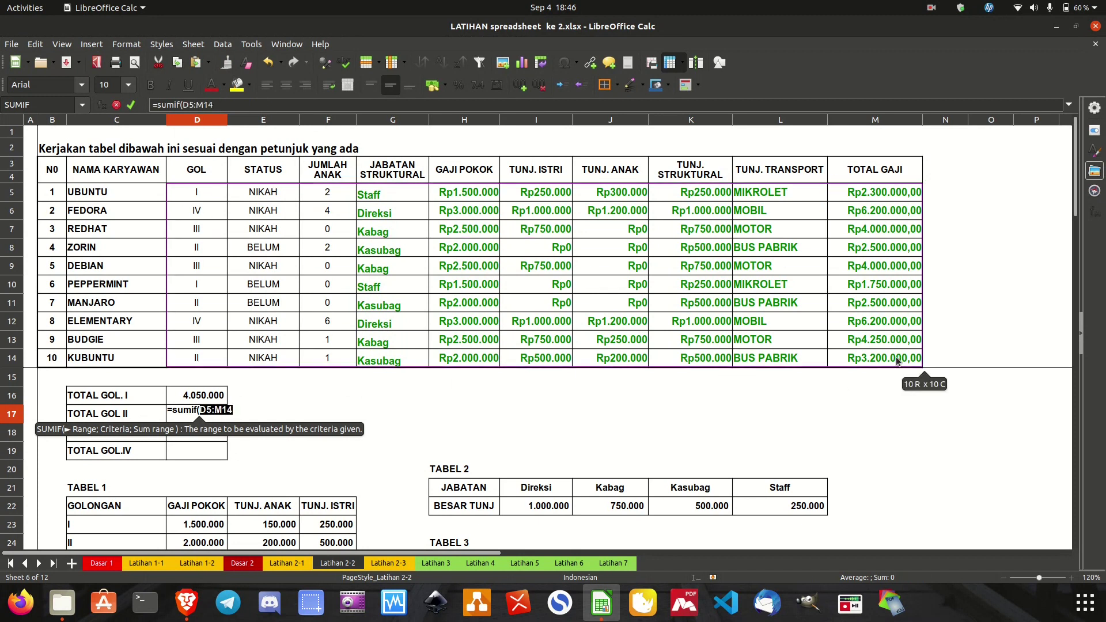
text(;)
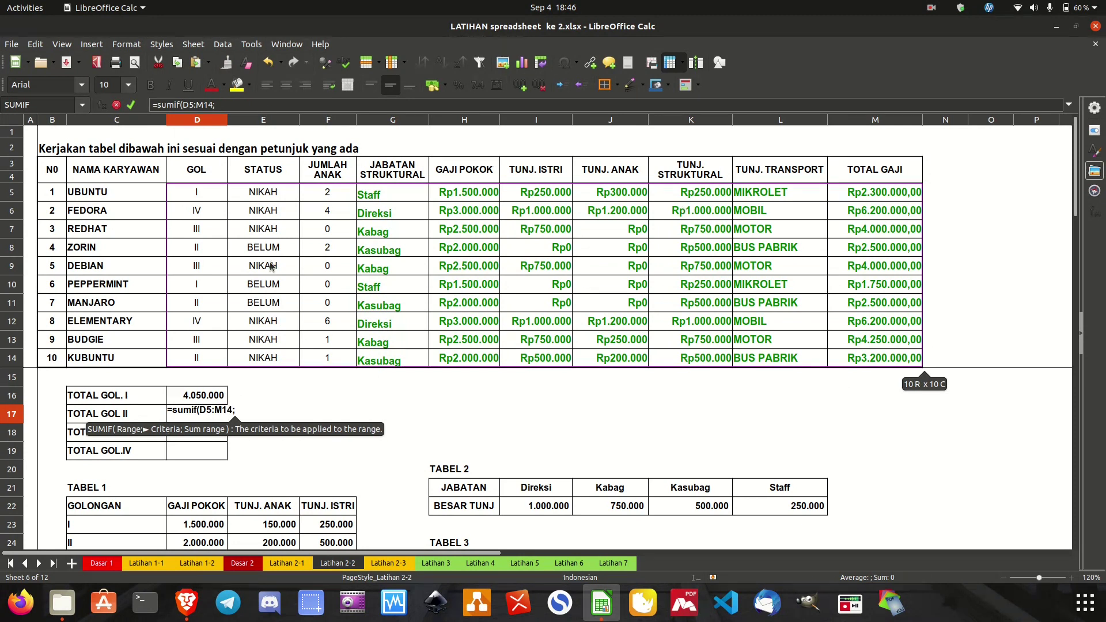
click(197, 249)
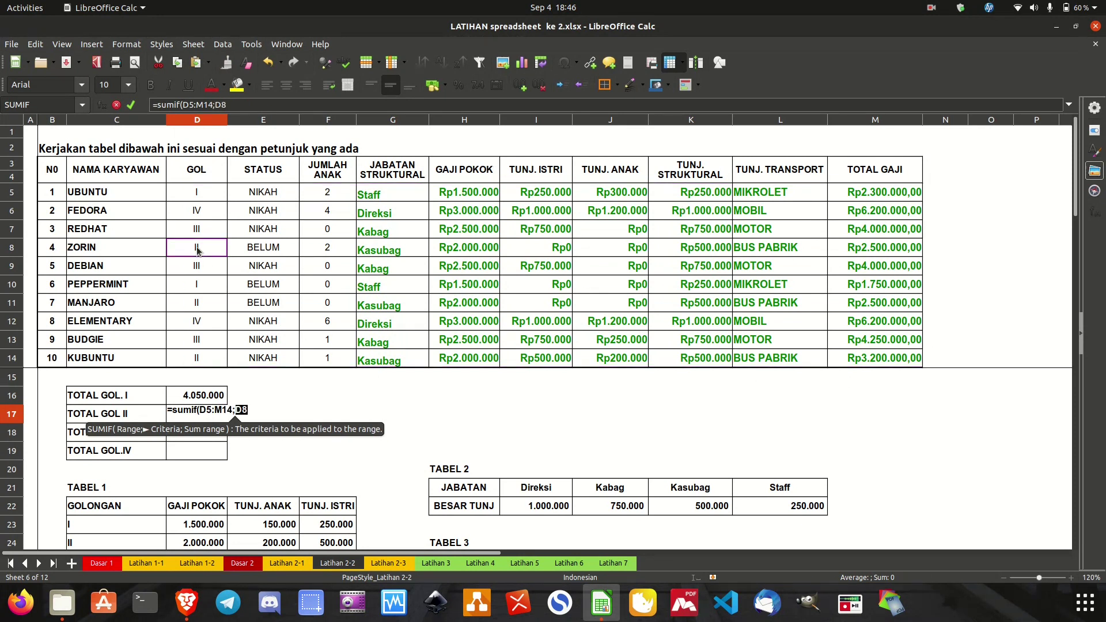
text(;)
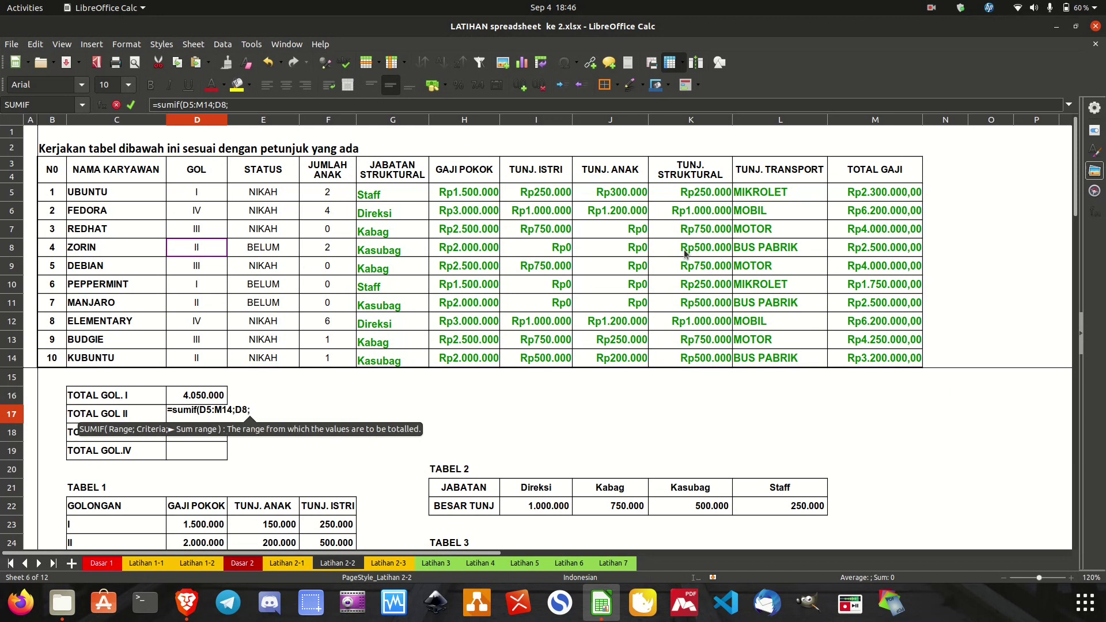
drag(871, 195, 869, 358)
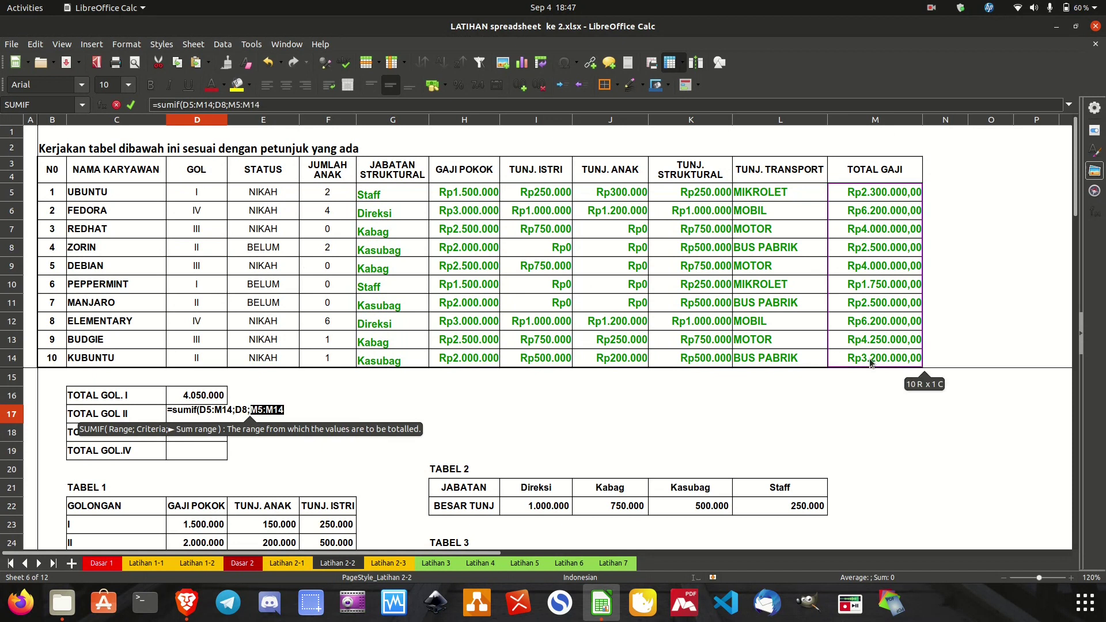
text())
key(Return)
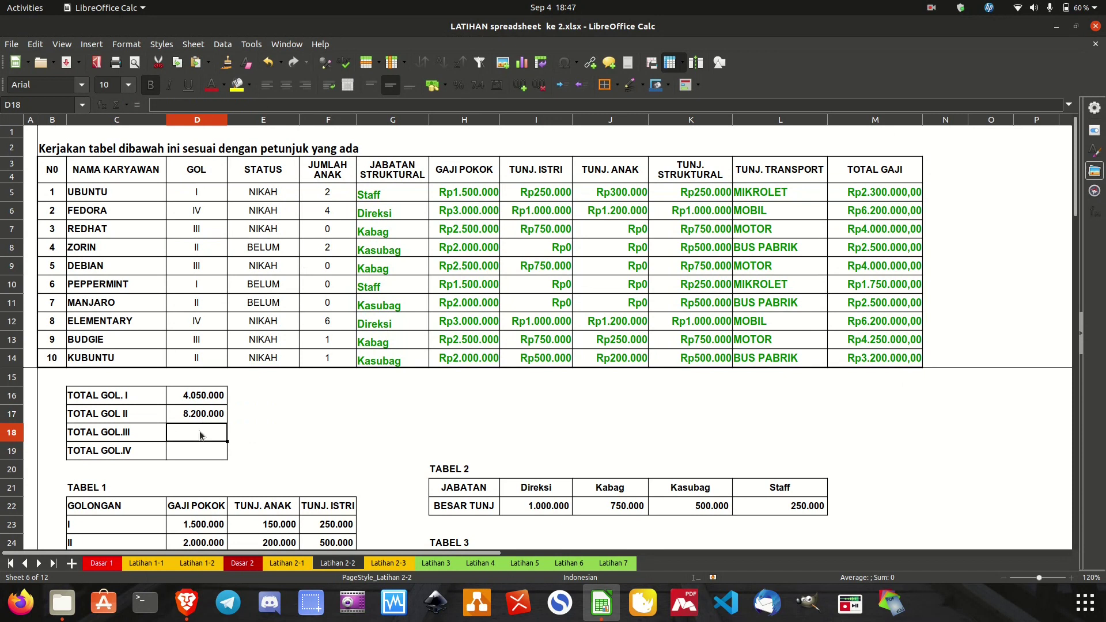
Step: Total the golongan III salaries in D18 with =SUMIF(D5:M14;D7;M5:M14)
text(=sum)
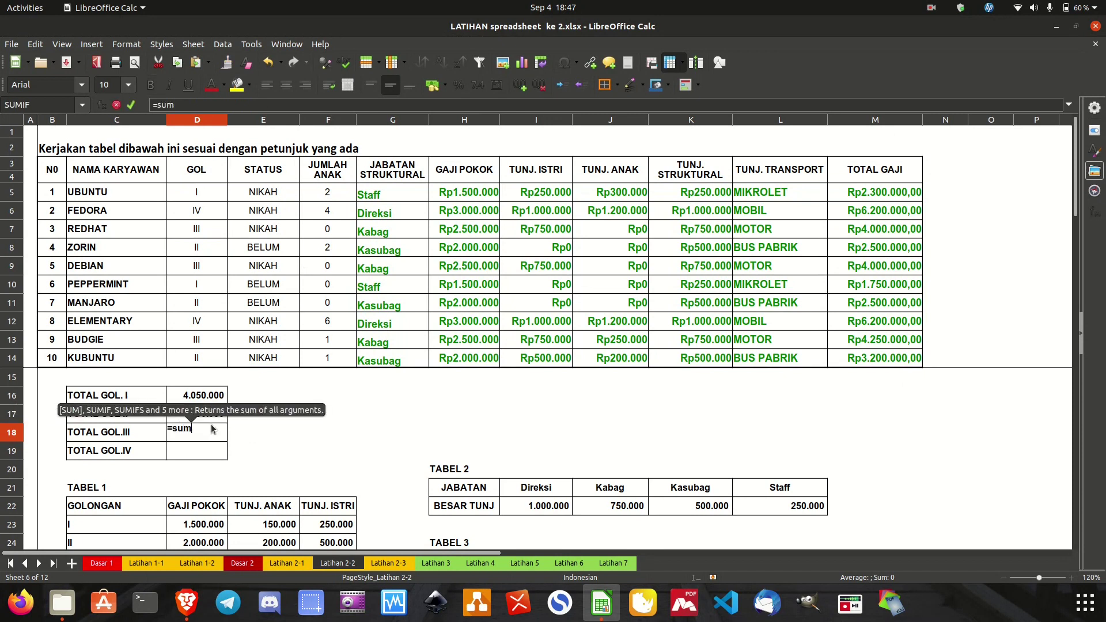
text(if()
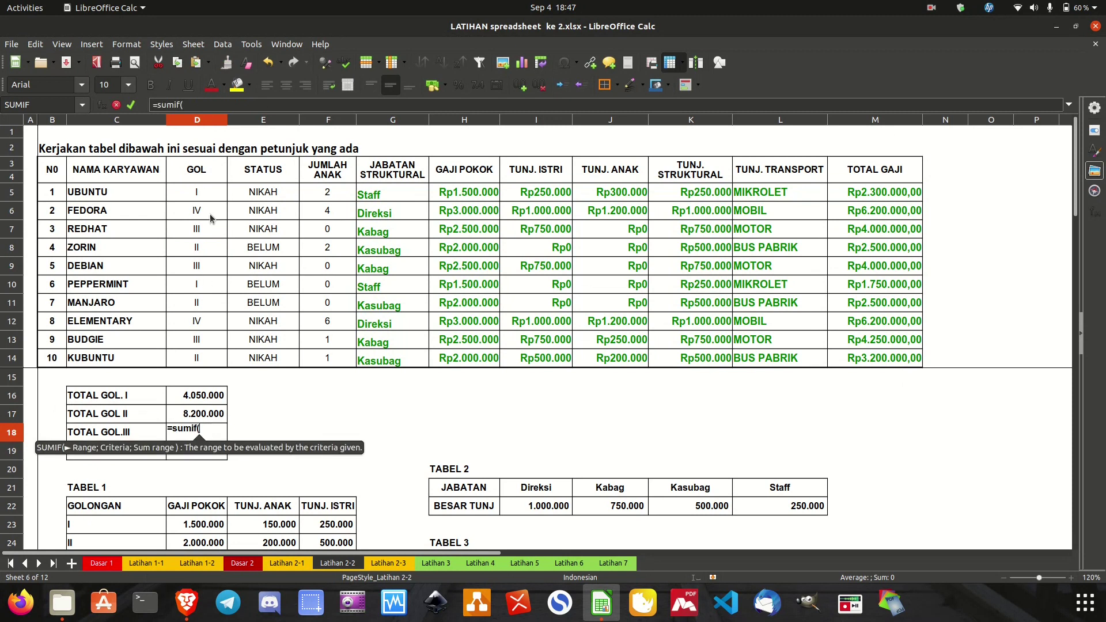
drag(207, 197, 893, 361)
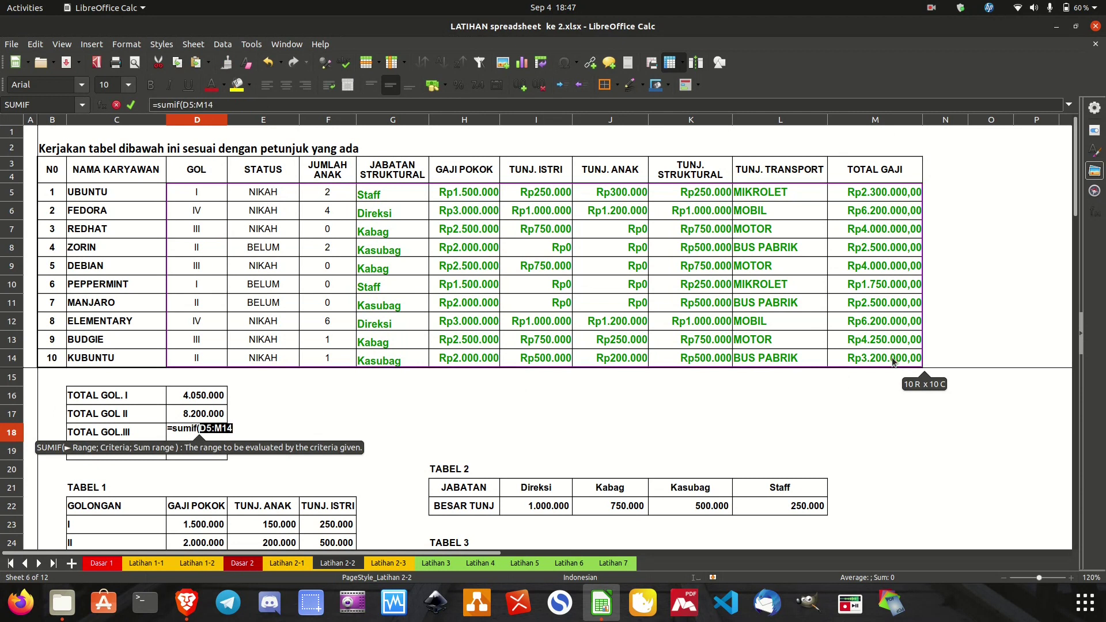
text(;)
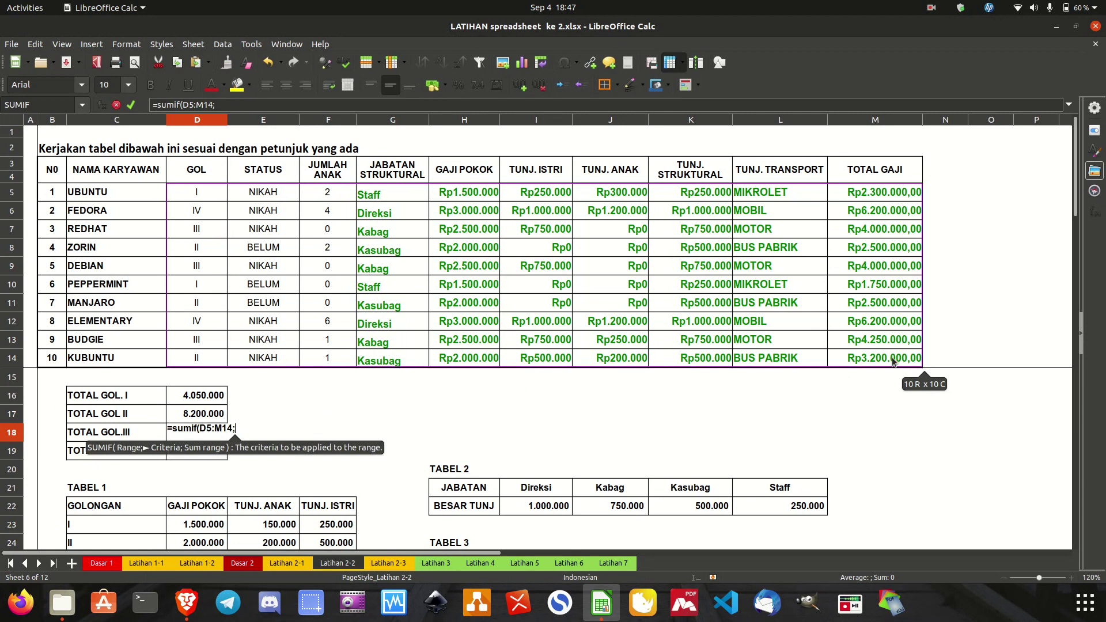
click(210, 235)
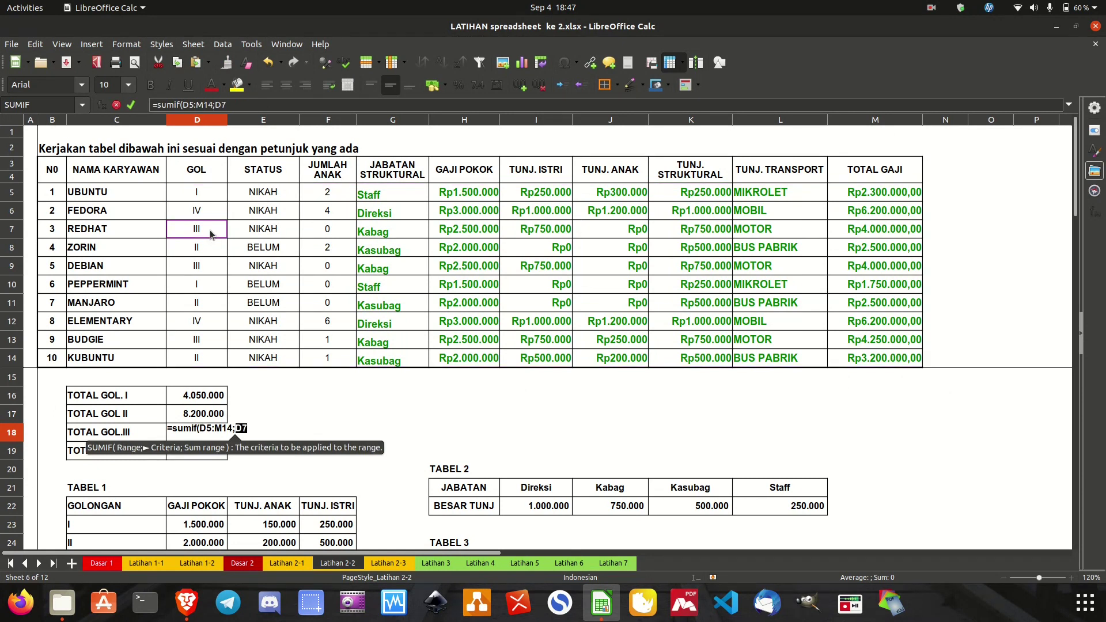
text(;)
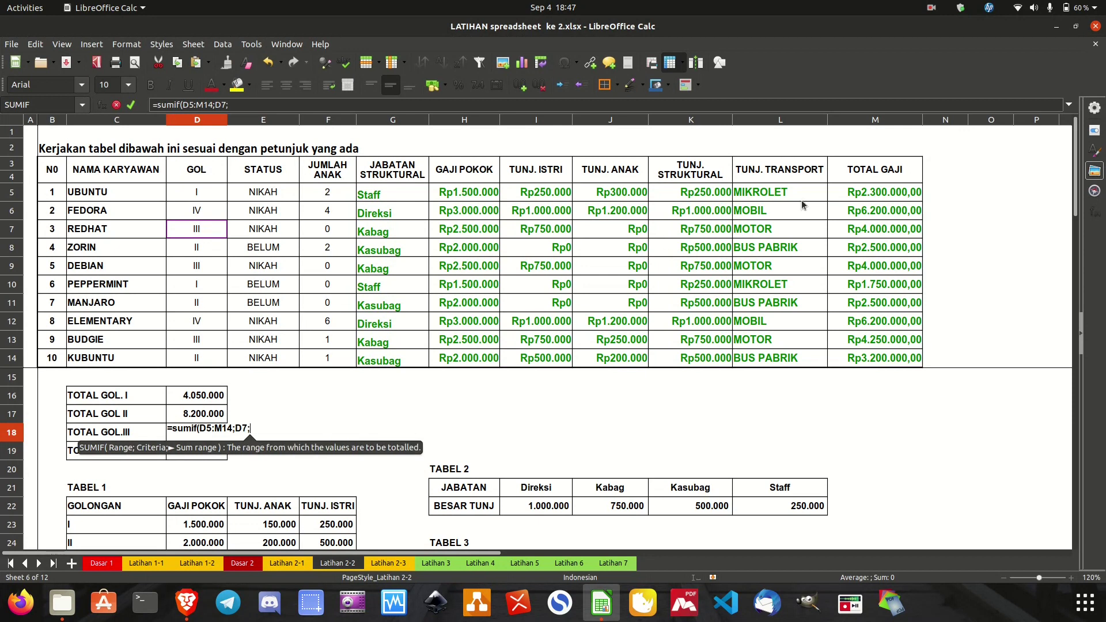
drag(878, 192, 883, 359)
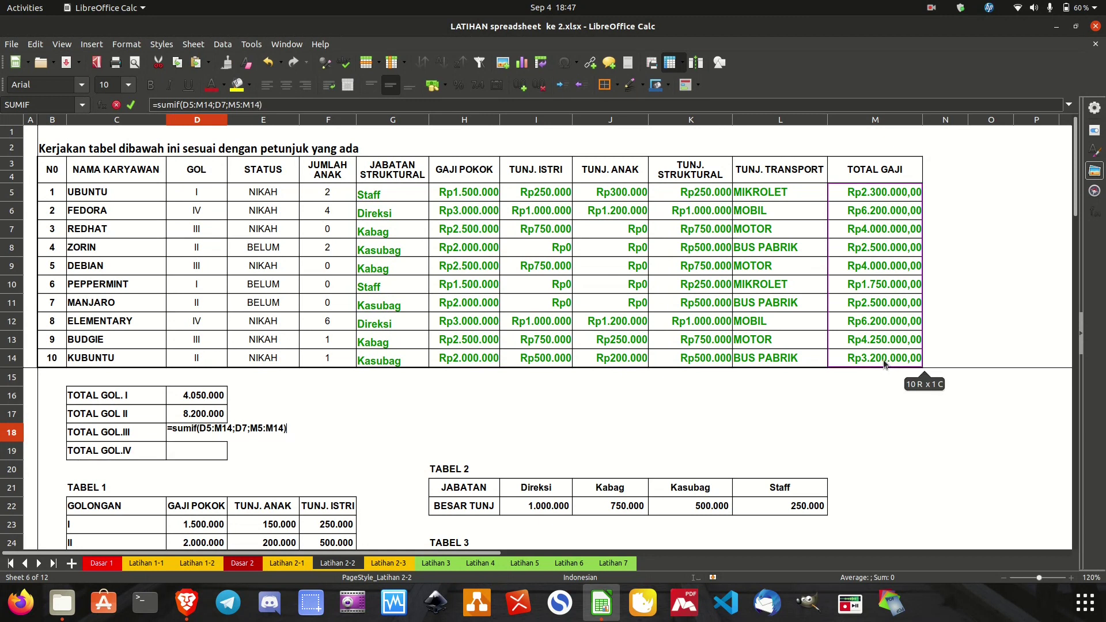
key(Return)
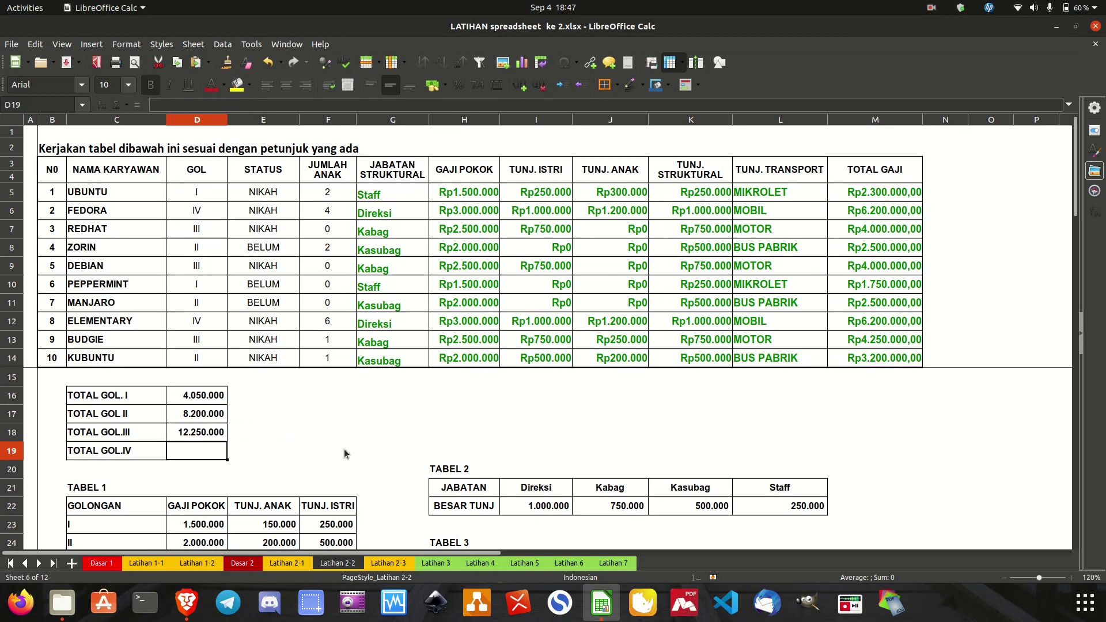
Step: Total the golongan IV salaries in D19 with a SUMIF over D5:M14, criterion D12 and sum range M5:M14
text(=sumif()
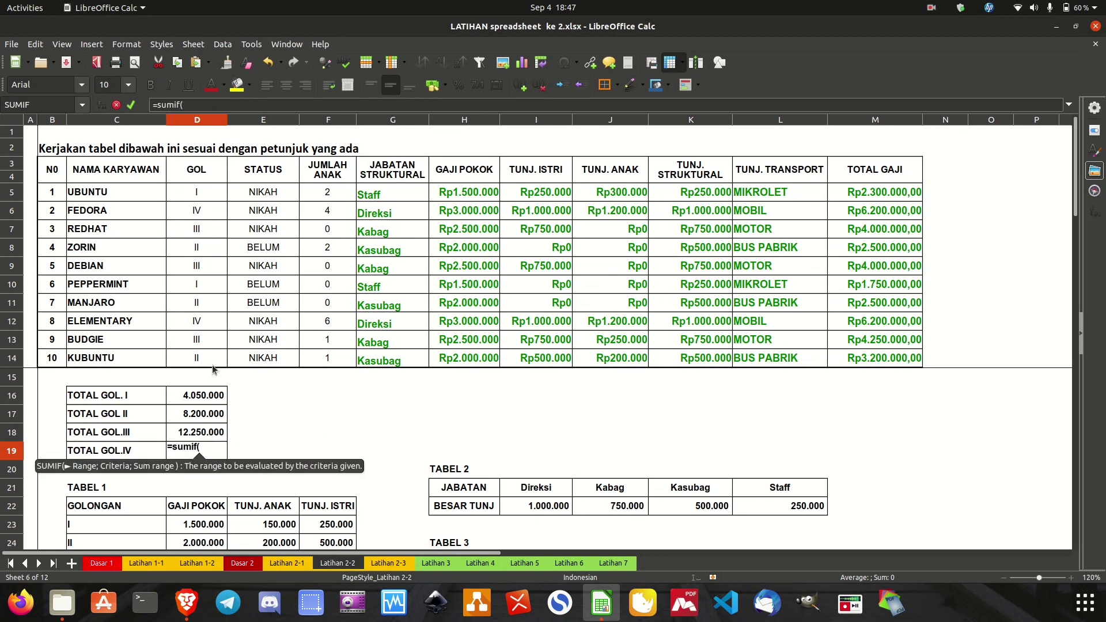
drag(196, 192, 870, 345)
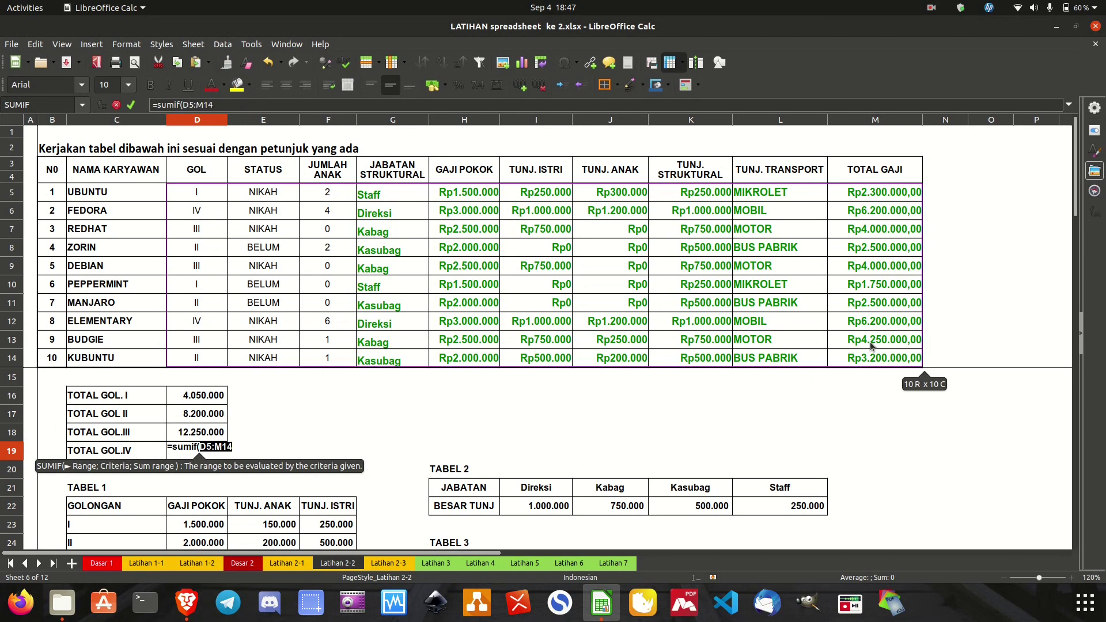
text(;)
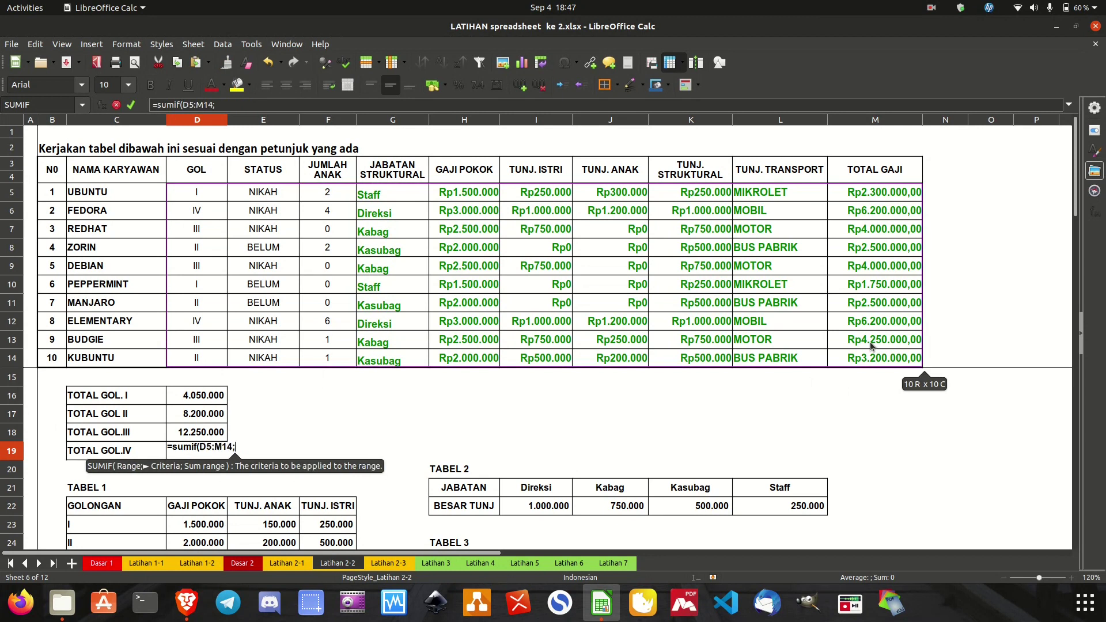
click(215, 326)
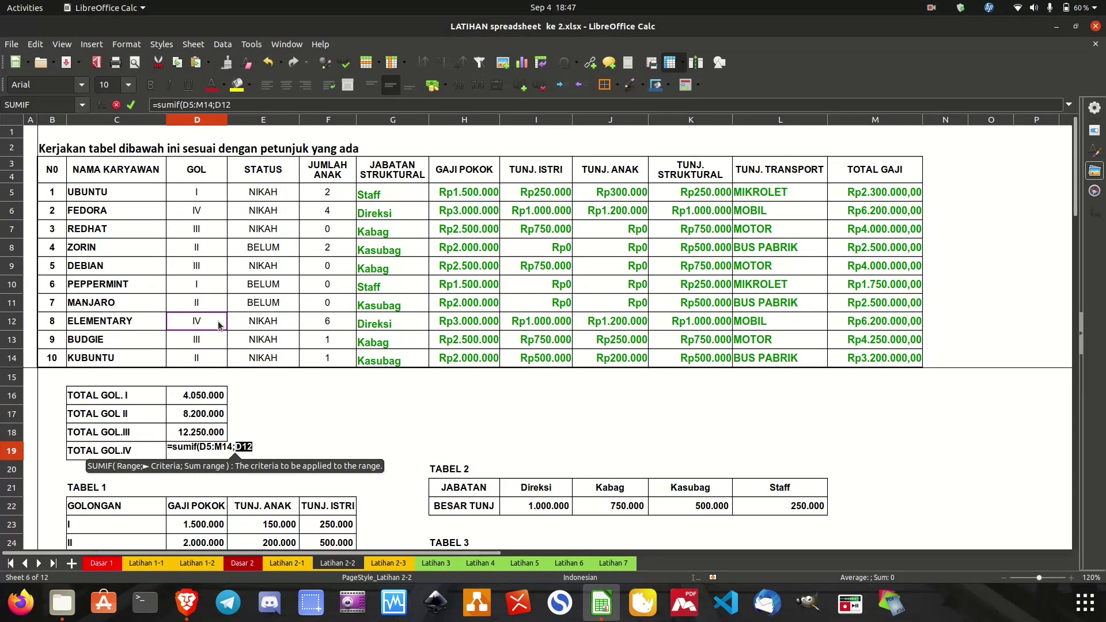
text(;)
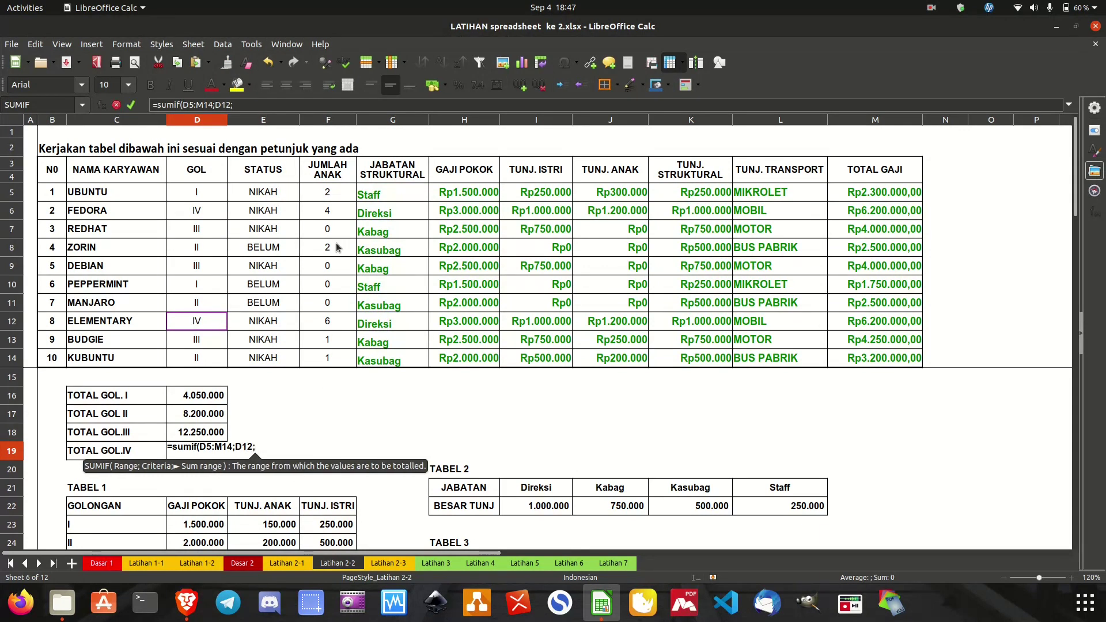
drag(897, 190, 899, 361)
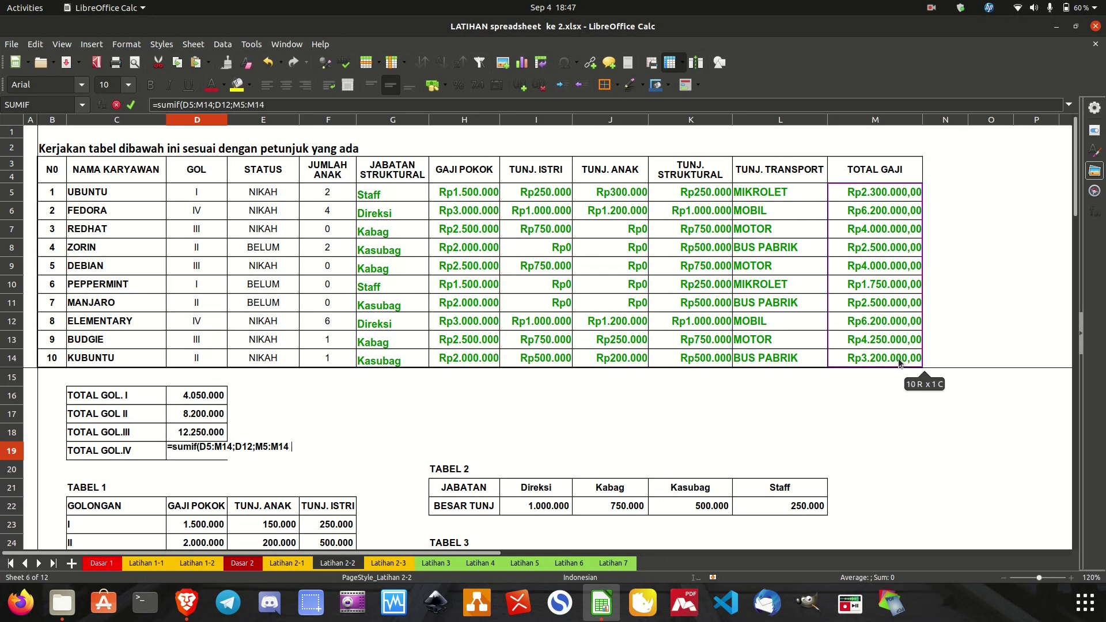
key(Return)
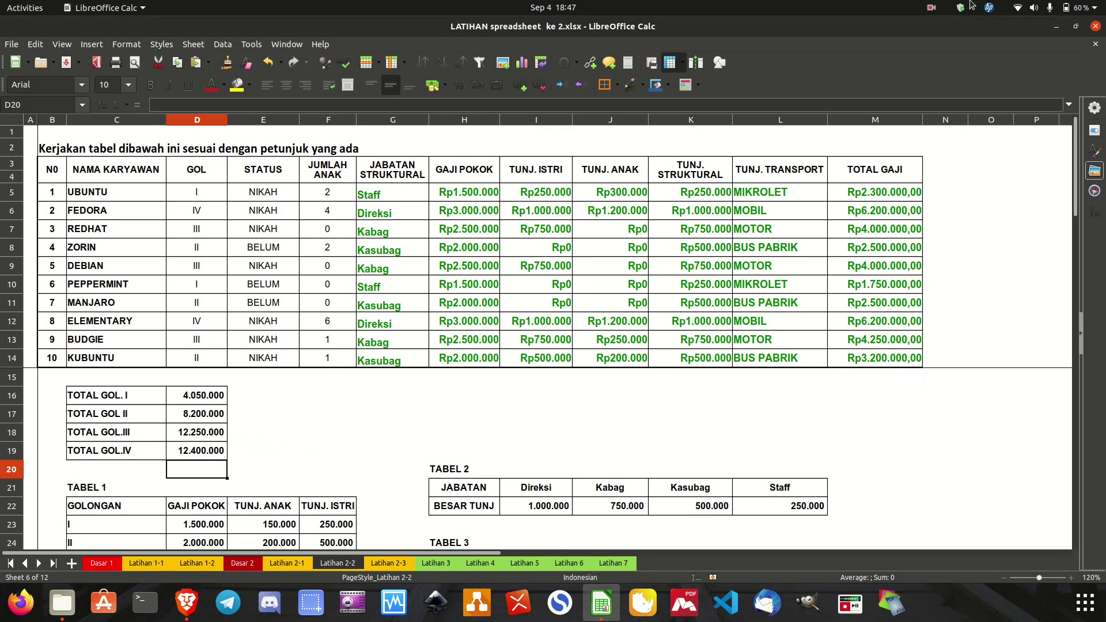
click(933, 12)
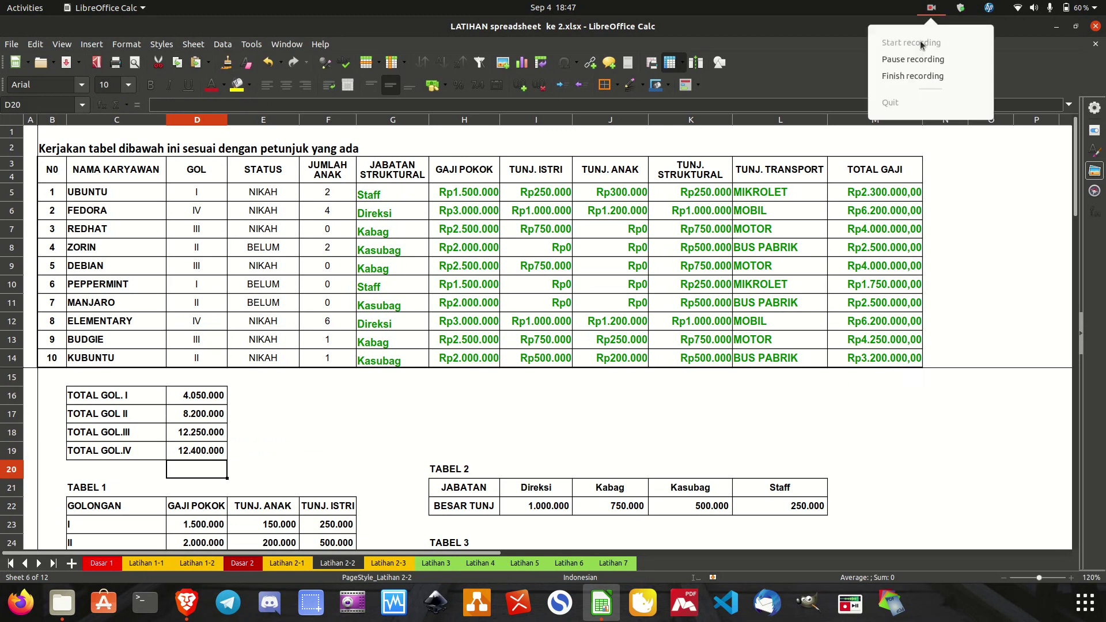